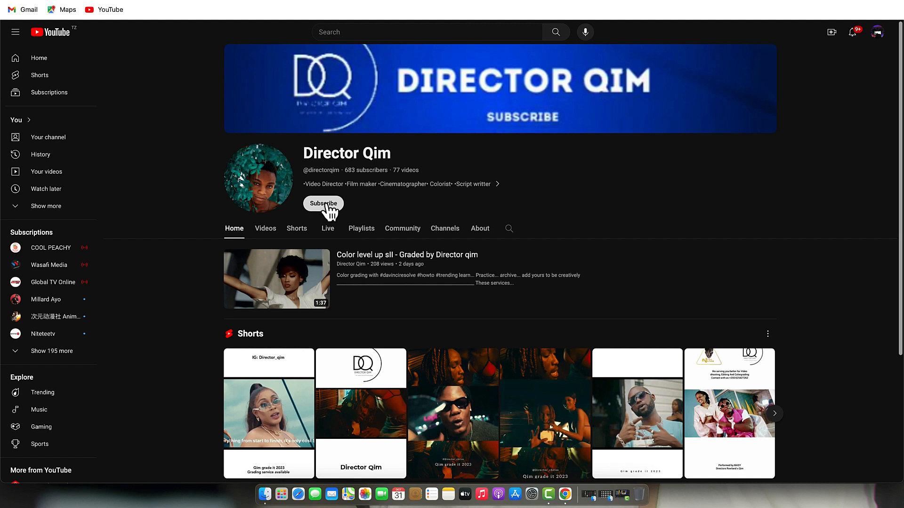
Step: Subscribe to the channel with notifications set to All, and open its list of videos
click(324, 207)
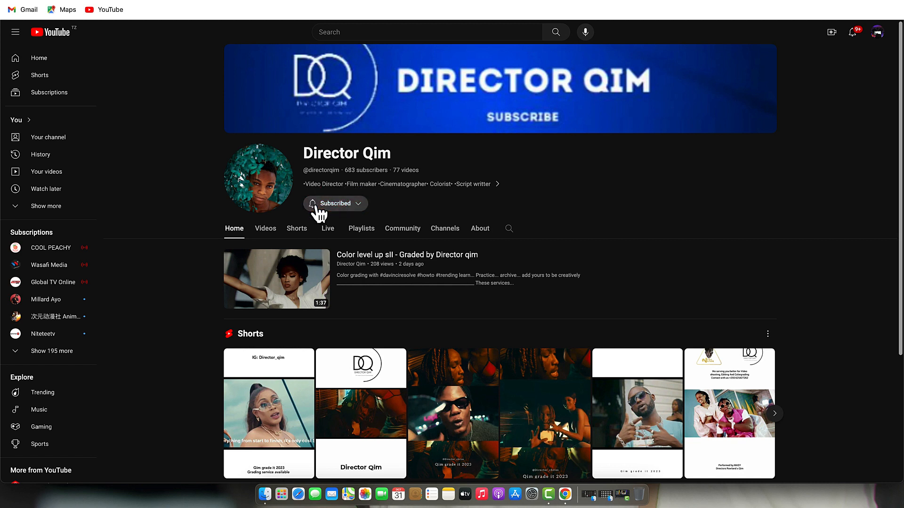
click(316, 206)
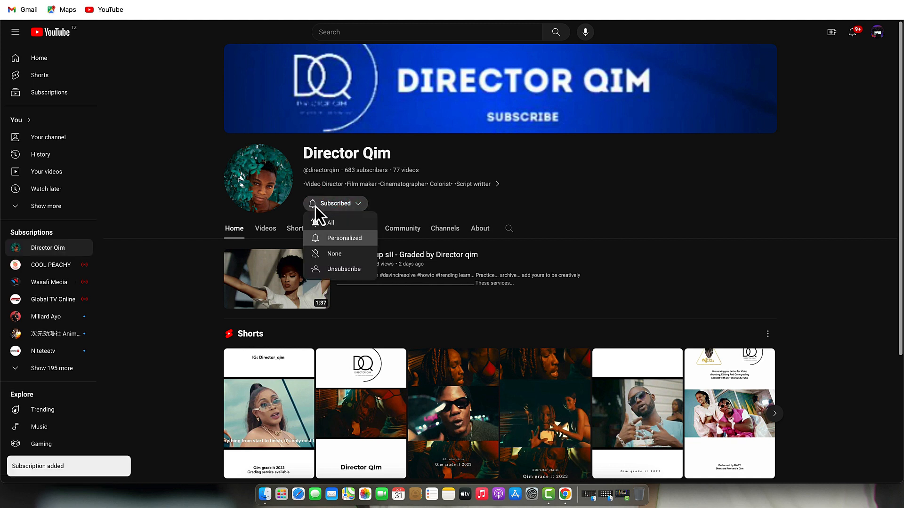
click(337, 223)
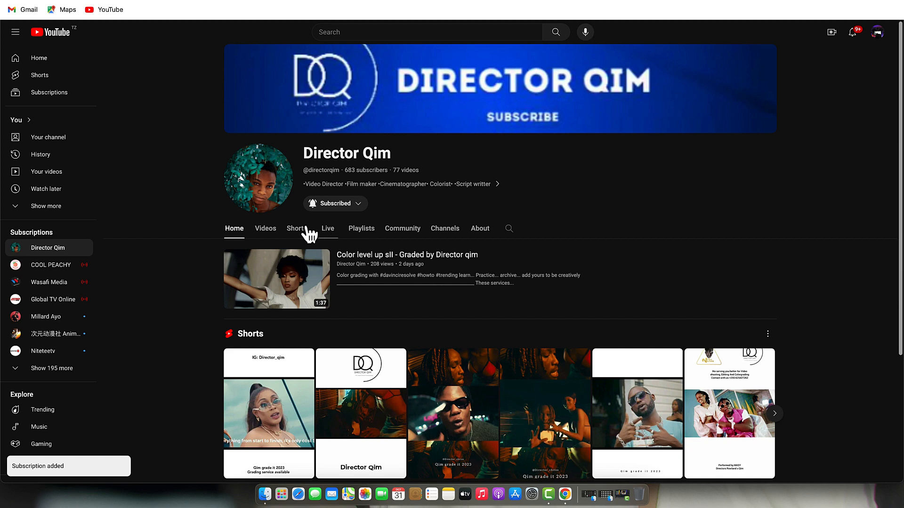
click(265, 229)
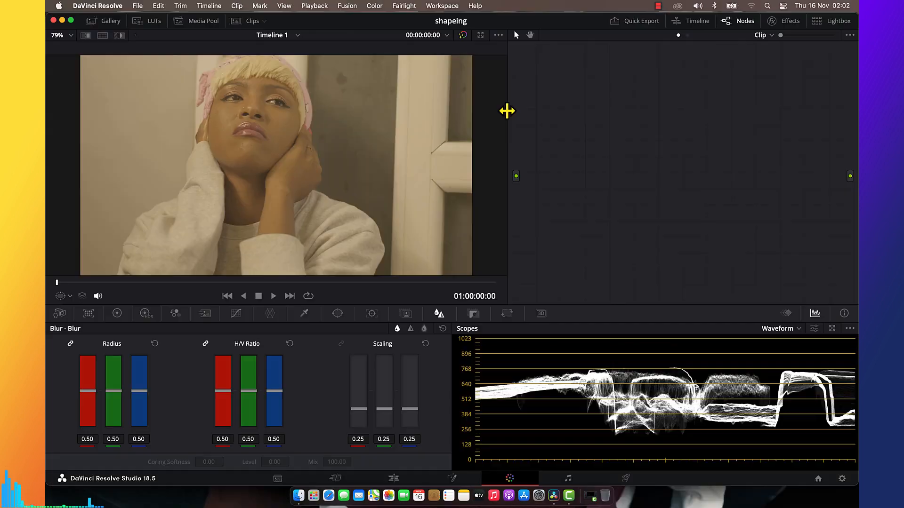
Step: Switch to DaVinci Resolve and widen the node graph area beside the viewer
drag(510, 121, 460, 108)
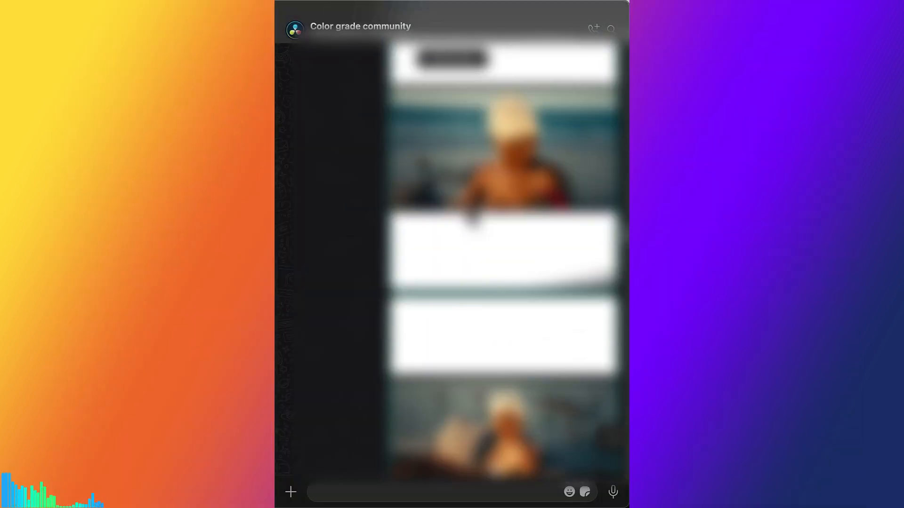
Step: Look through the shared images and replies in the Color grade community group chat
scroll(470, 215, down, 20)
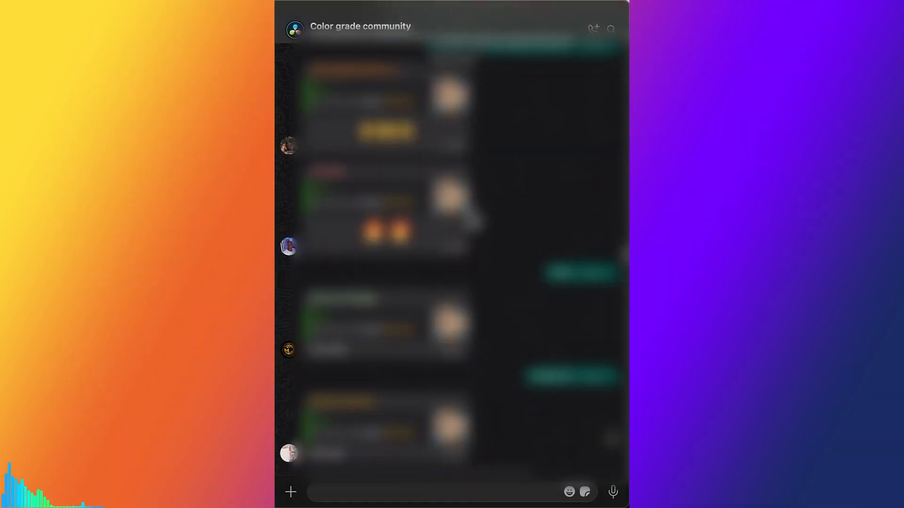
scroll(469, 217, down, 20)
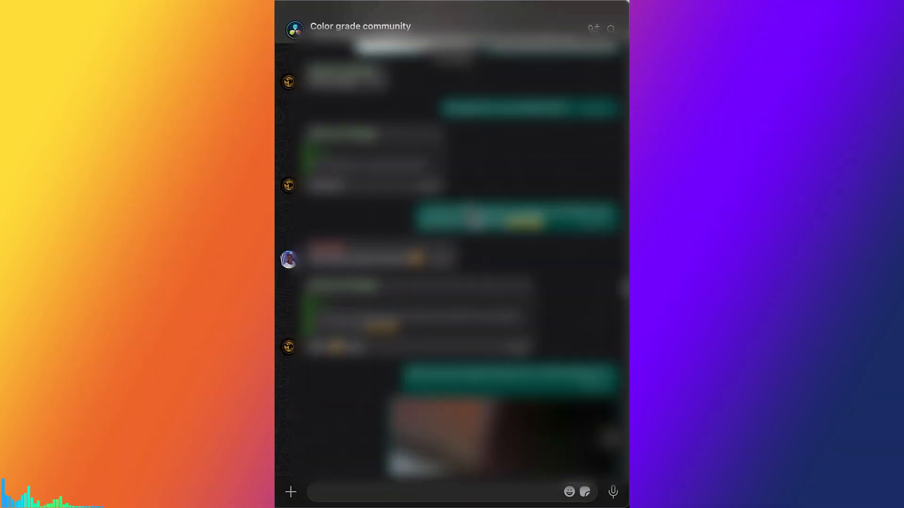
scroll(473, 219, down, 20)
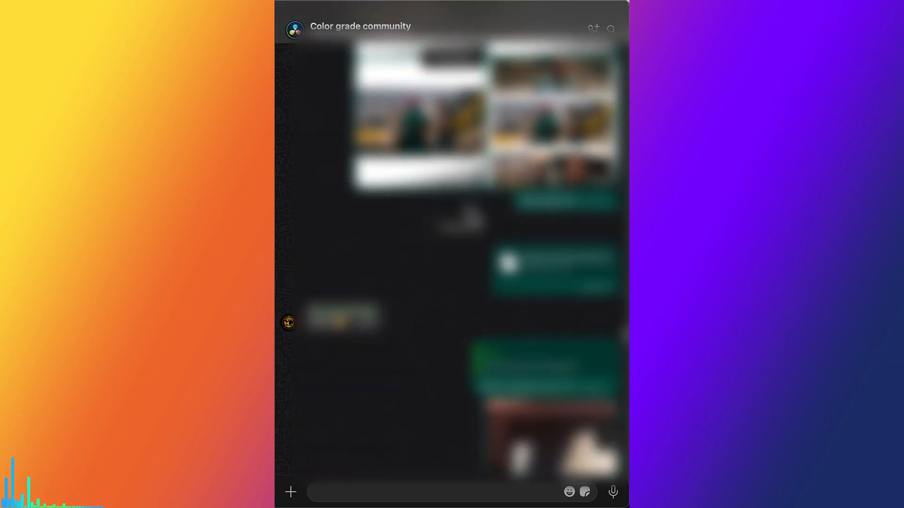
scroll(471, 216, down, 20)
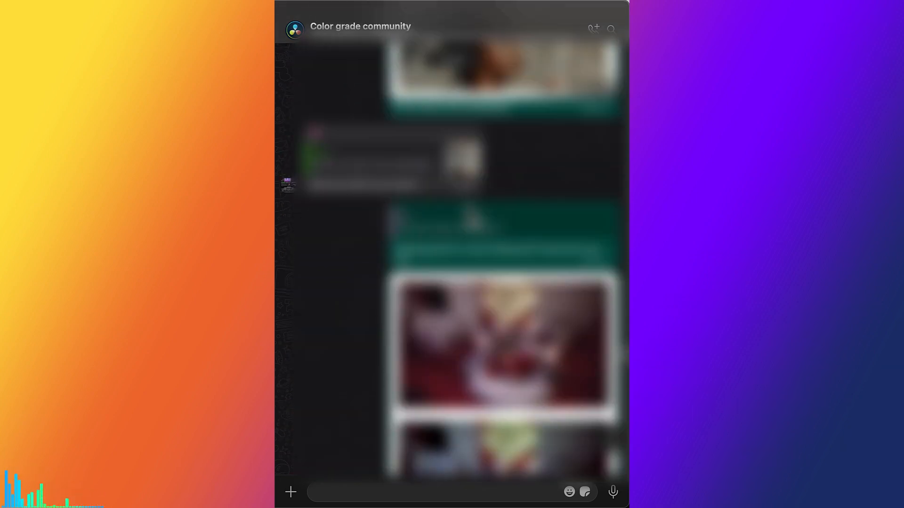
scroll(472, 217, down, 20)
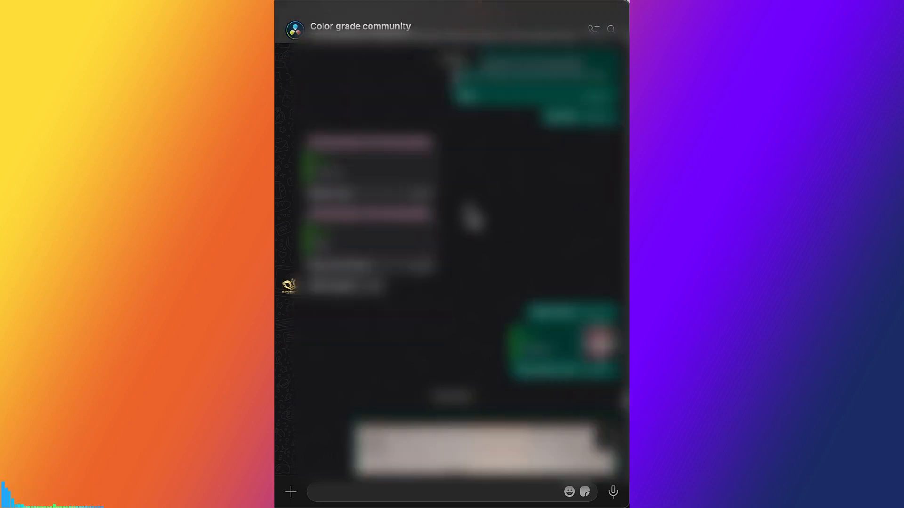
scroll(472, 217, down, 20)
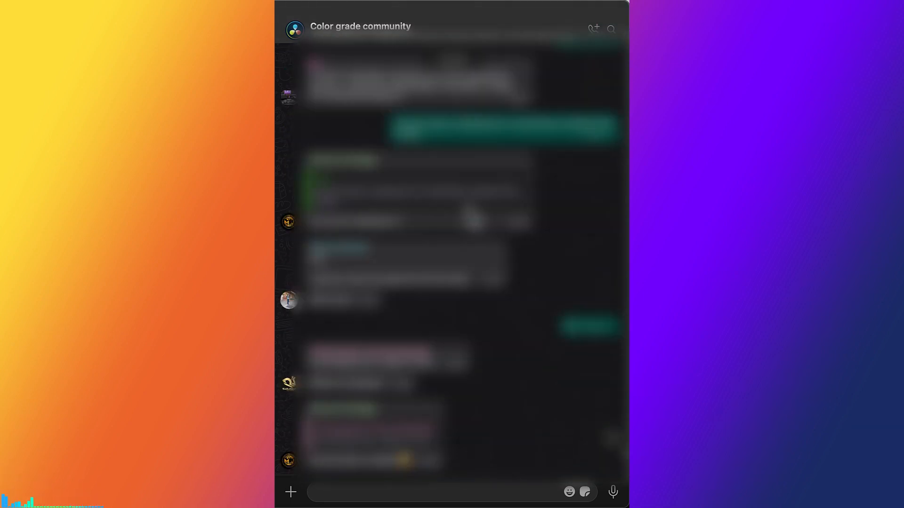
scroll(472, 217, down, 10)
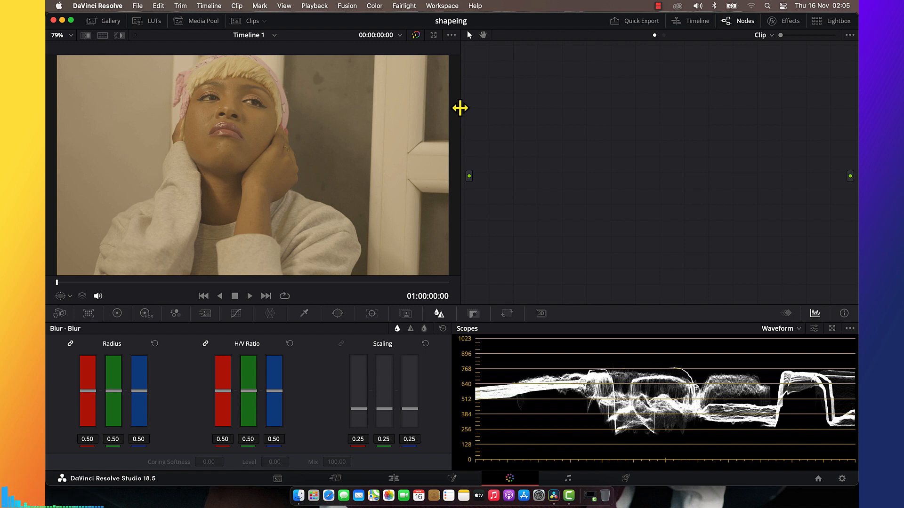
Step: Switch to DaVinci Resolve, show the timeline's clip thumbnails and hide them again
click(236, 22)
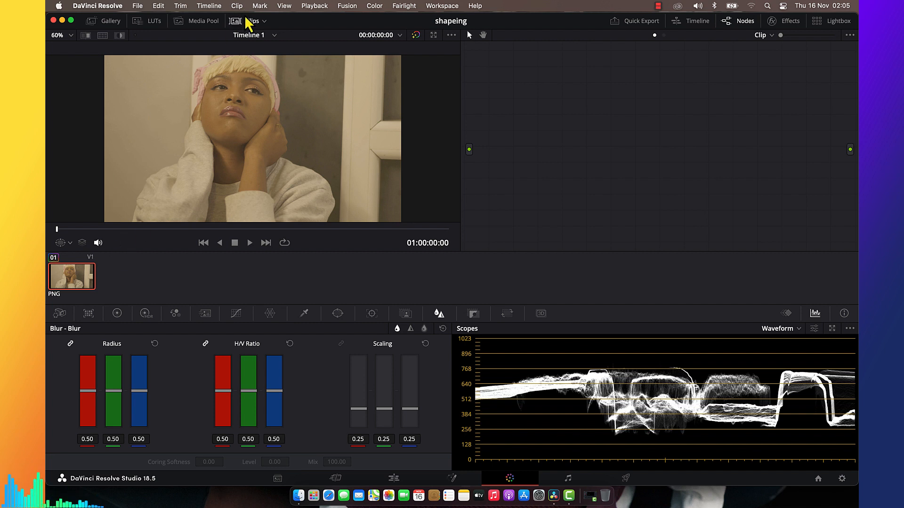
click(238, 21)
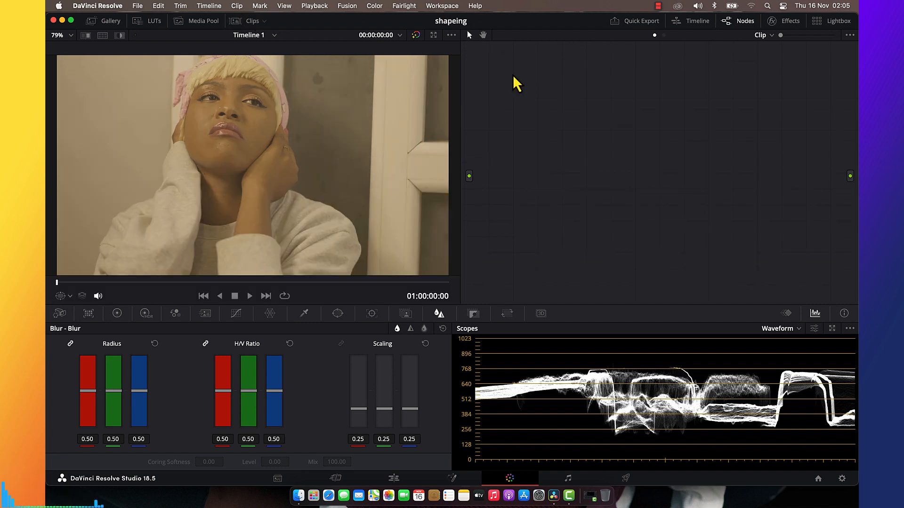
Step: Add a serial node to the empty node graph and label it IDT
key(alt+s)
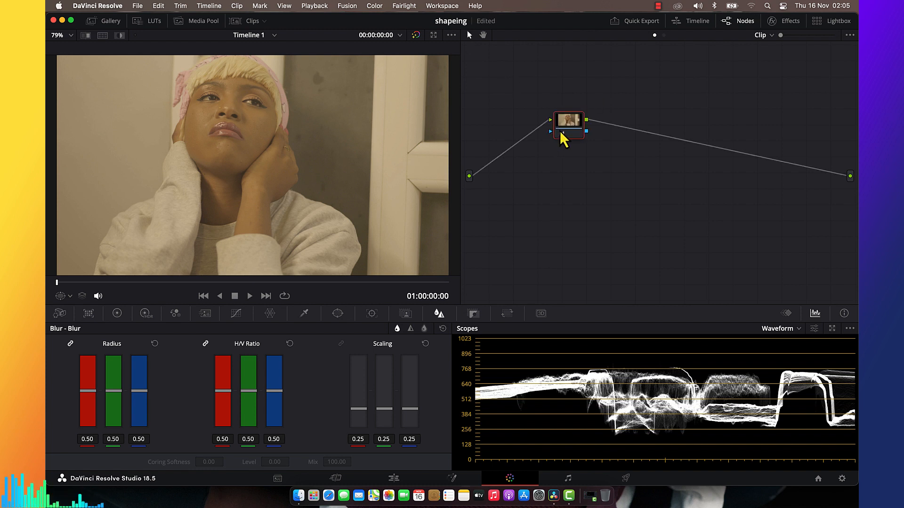
right_click(524, 146)
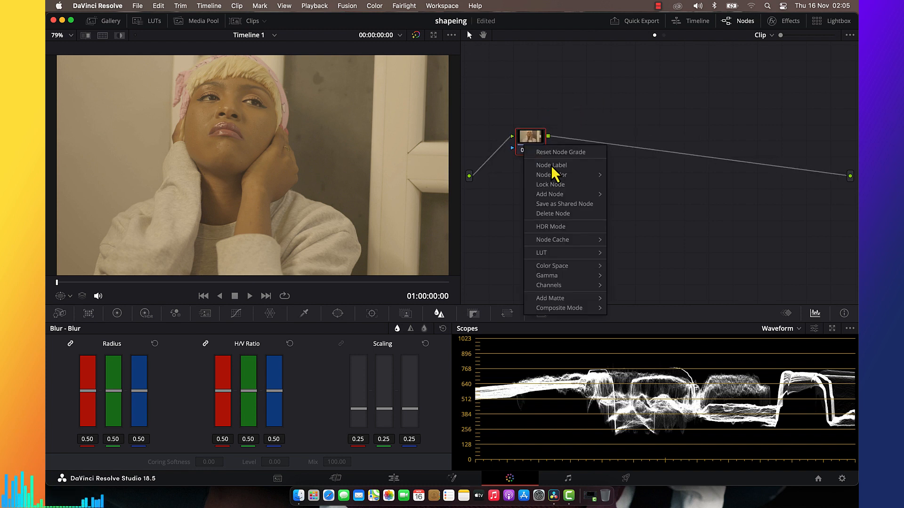
click(554, 170)
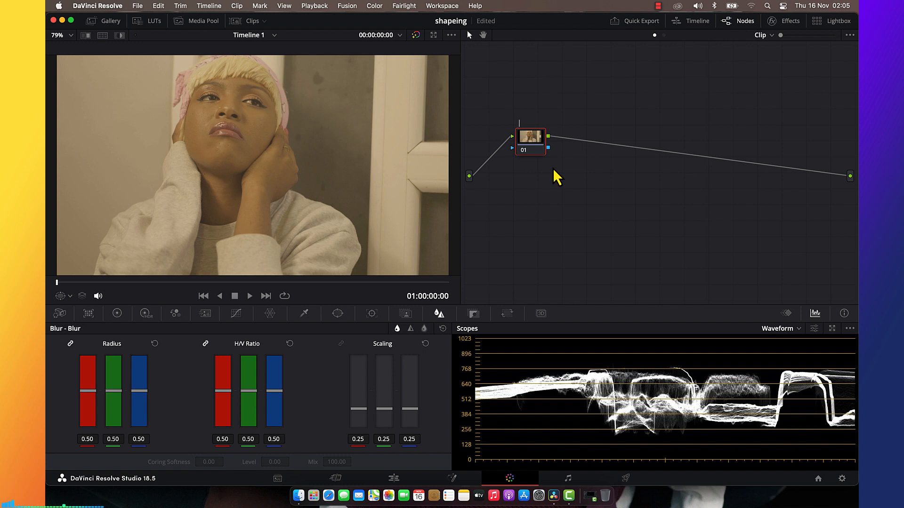
text(IDT)
key(Return)
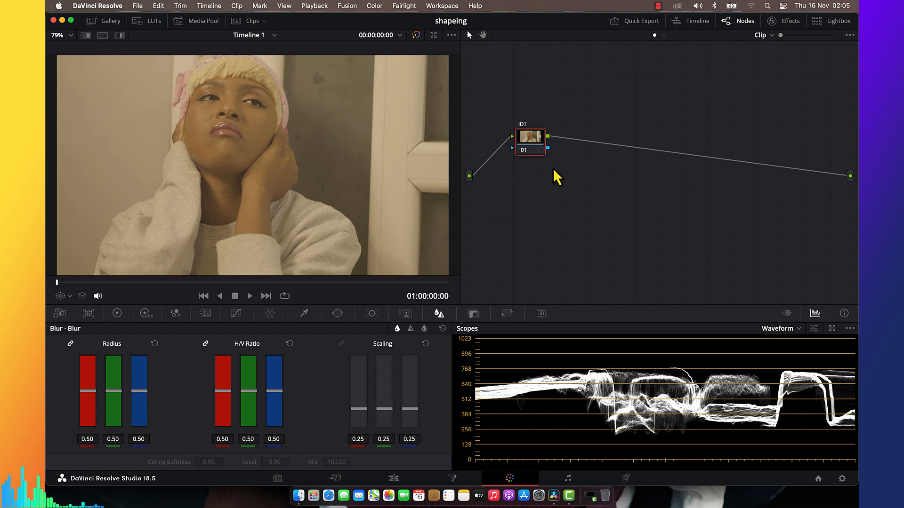
Step: Add a second serial node after the IDT node and label it ODT
key(alt+s)
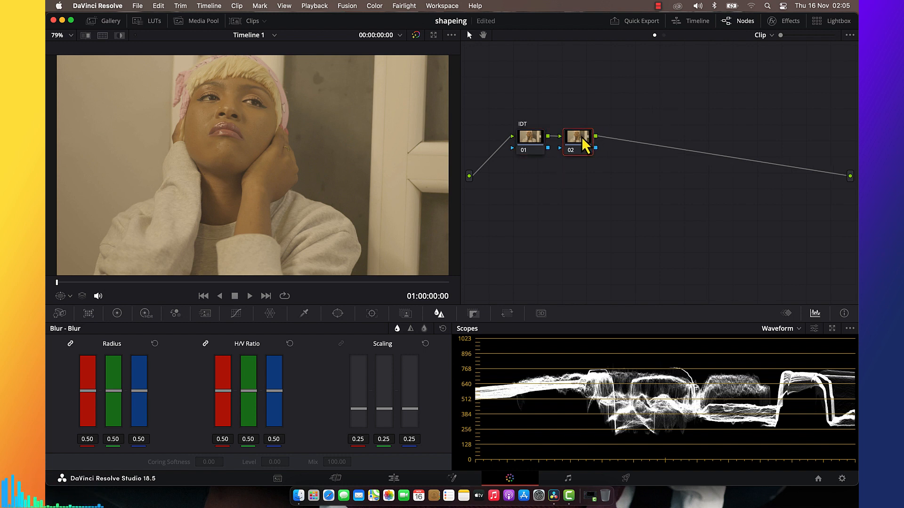
right_click(581, 137)
click(592, 151)
text(ODT)
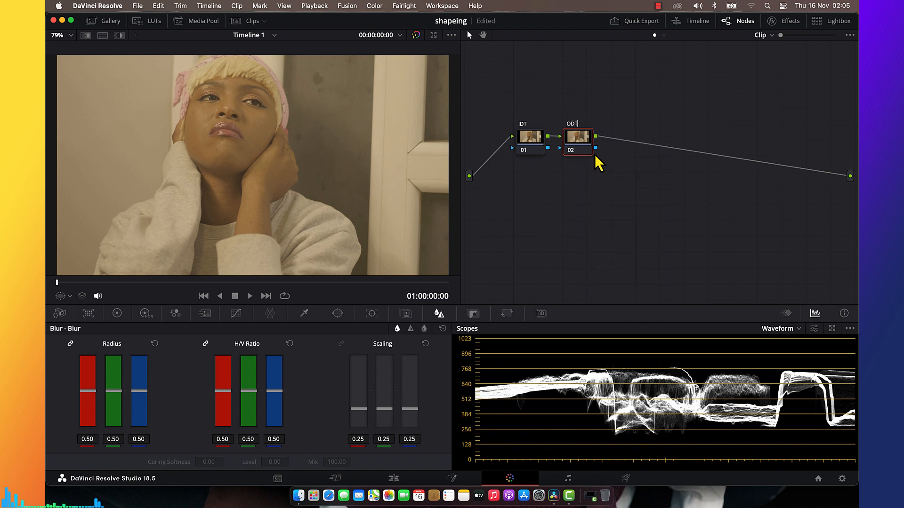
key(Return)
Step: Apply the Color Space Transform effect to the IDT node
click(778, 21)
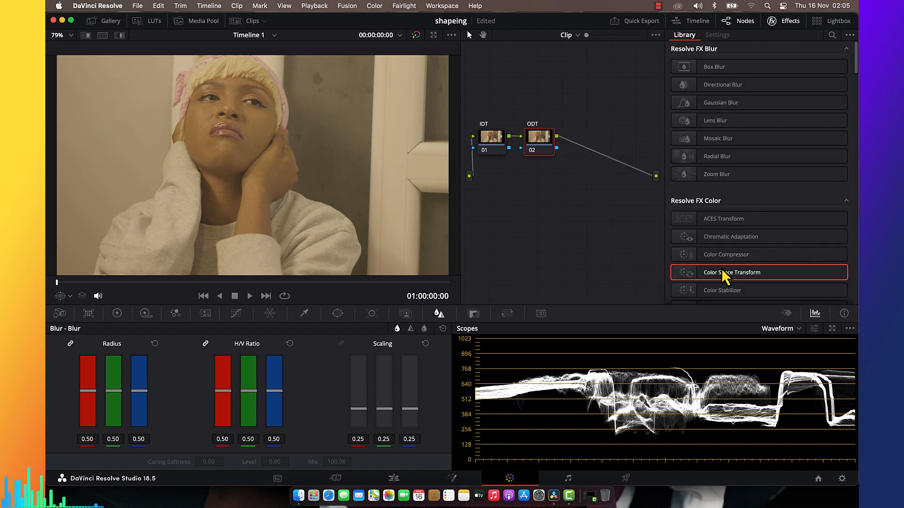
drag(724, 272, 497, 141)
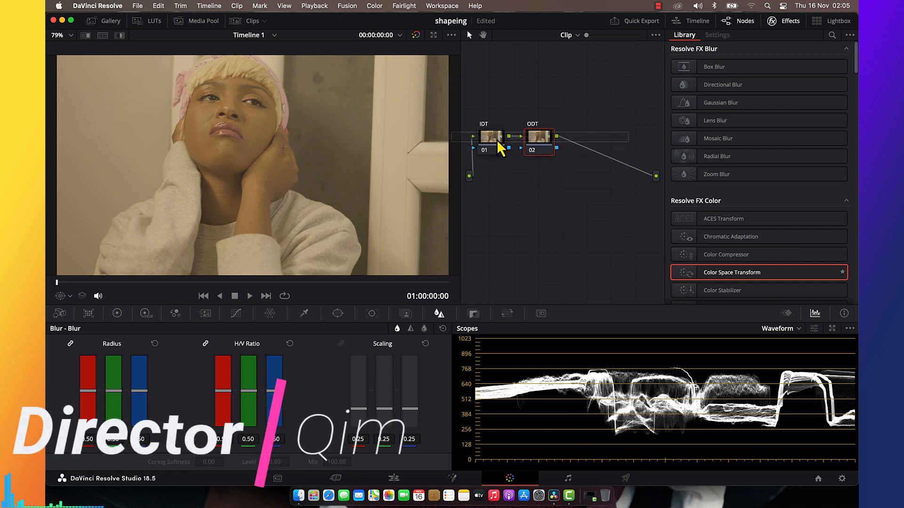
click(500, 148)
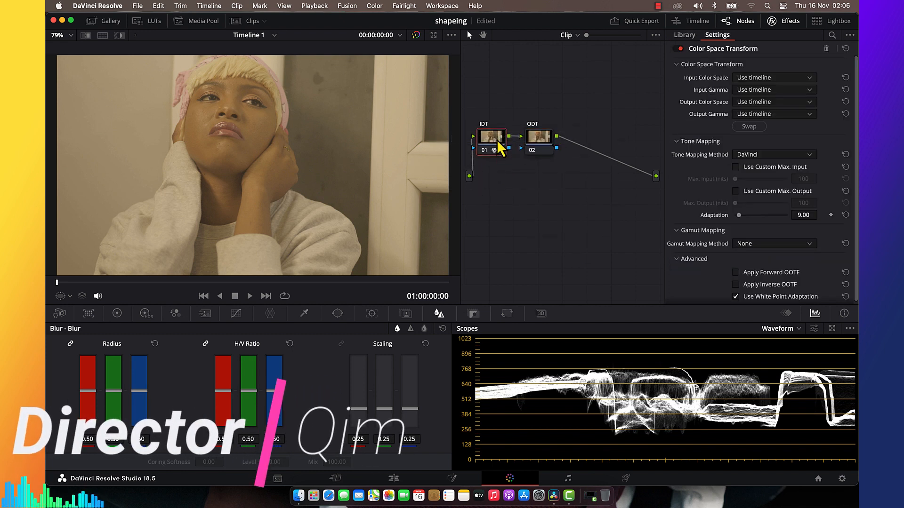
Step: Set the IDT transform's input color space to Panasonic V-Gamut and its input gamma to Panasonic V-Log
click(772, 78)
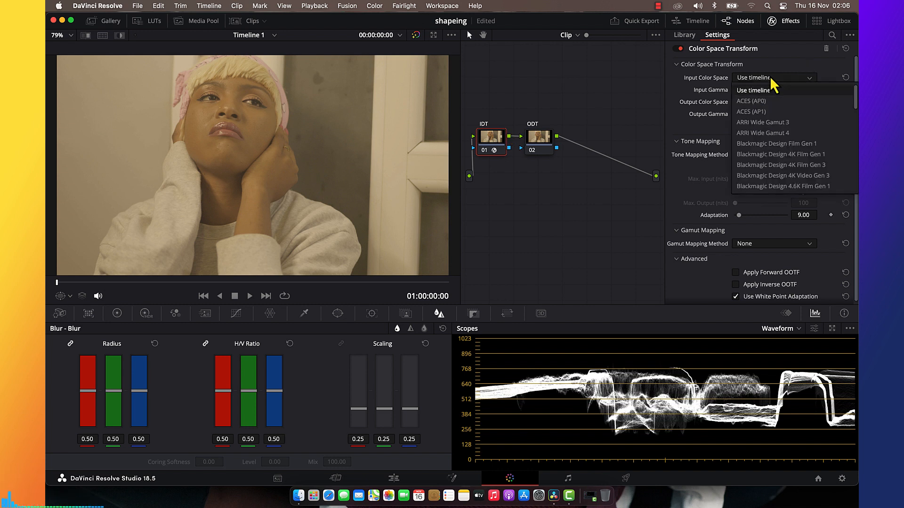
key(p)
key(Return)
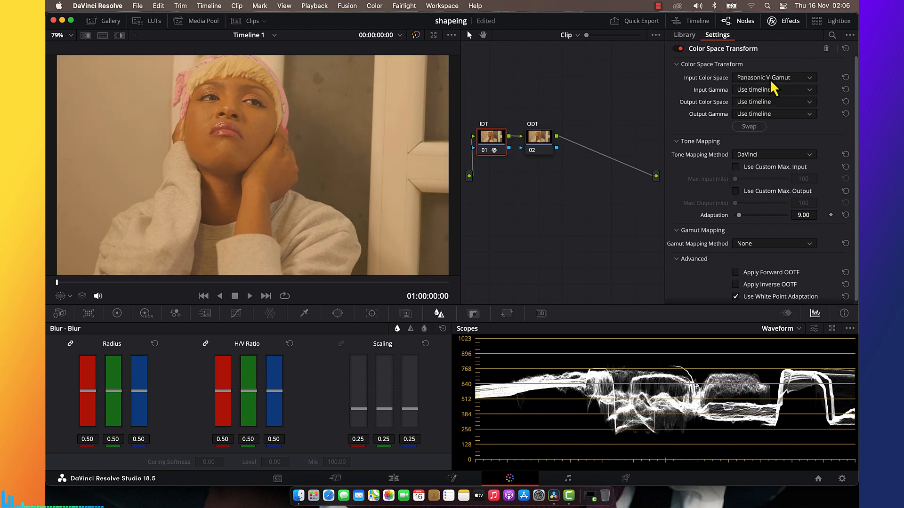
click(769, 90)
key(p)
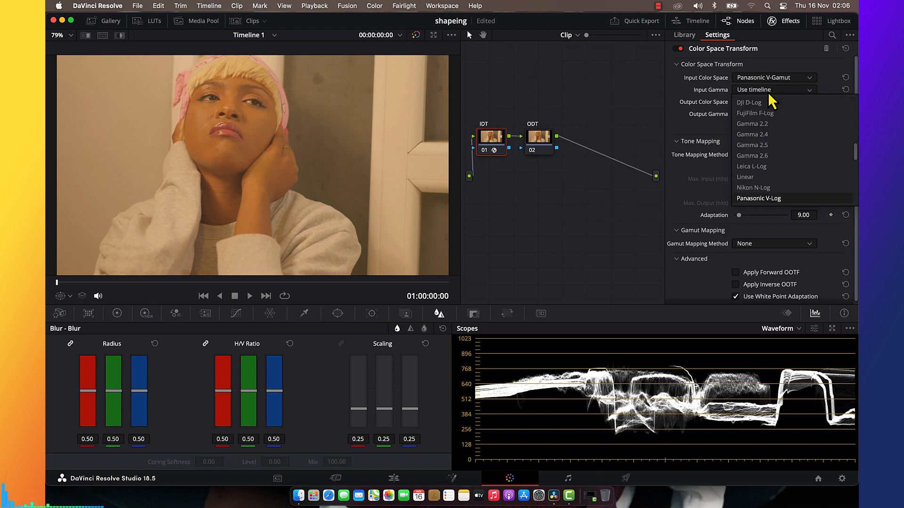
key(Return)
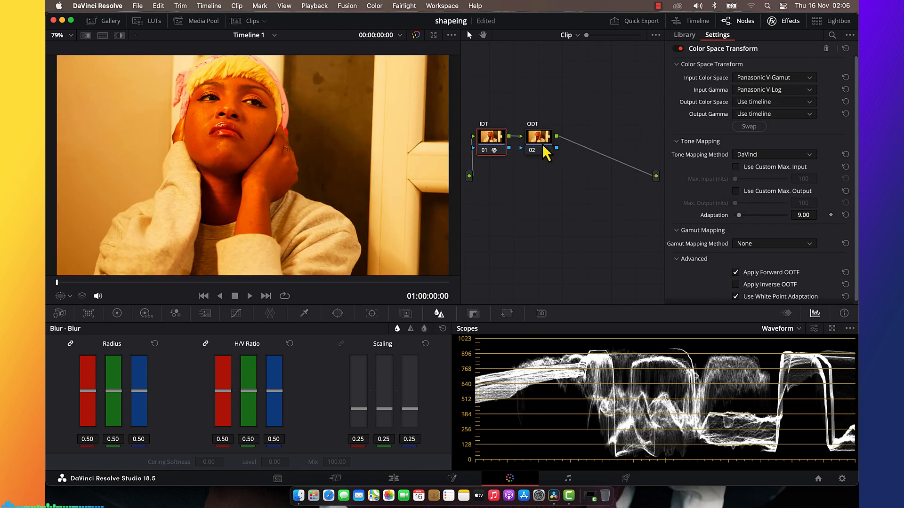
Step: Set the IDT transform's output color space to DaVinci Wide Gamut and its output gamma to DaVinci Intermediate
click(747, 103)
key(d)
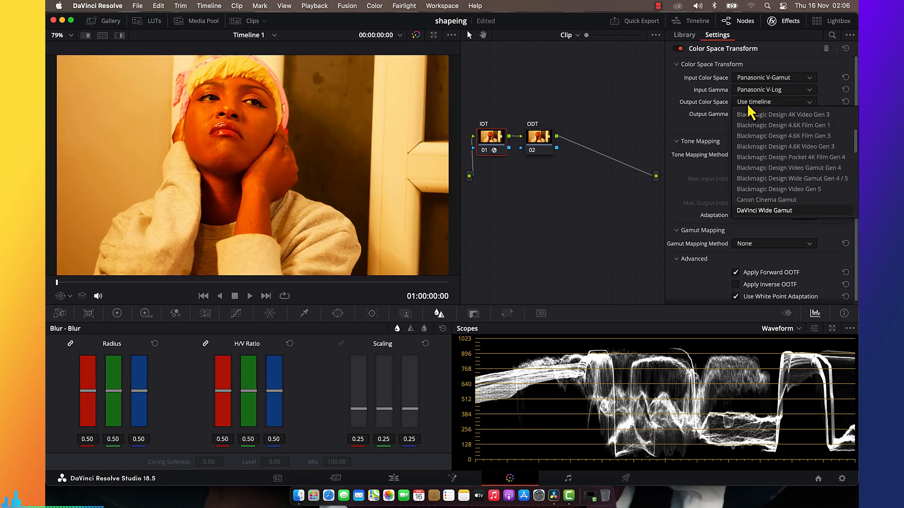
key(Return)
click(751, 116)
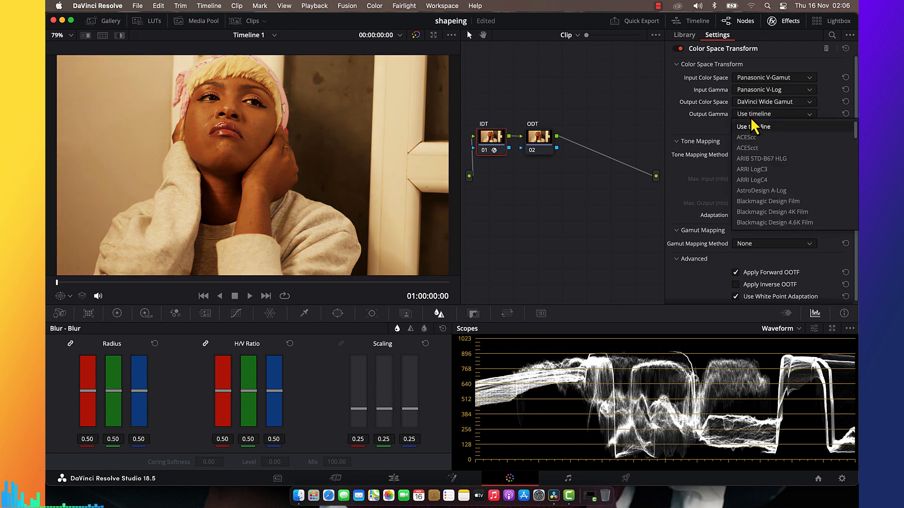
key(d)
key(Return)
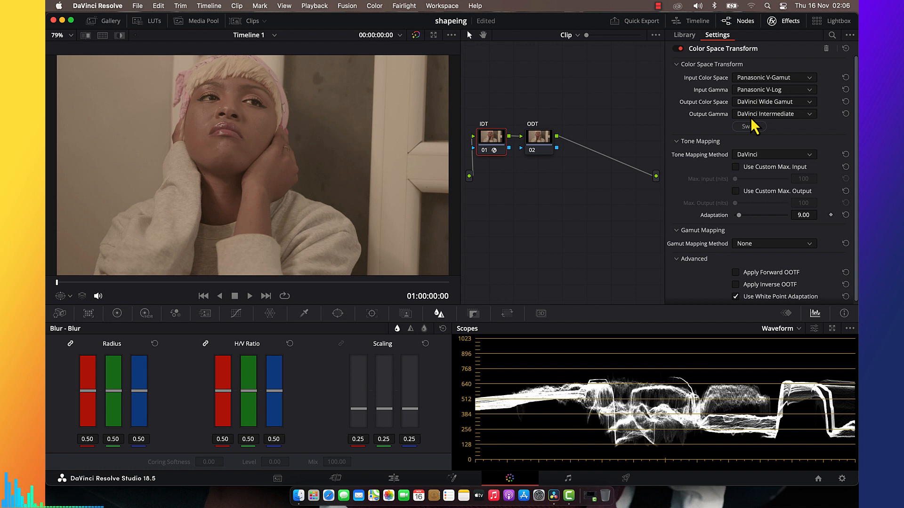
Step: Compare the shot with and without the color space transform by bypassing and restoring the grade
click(415, 35)
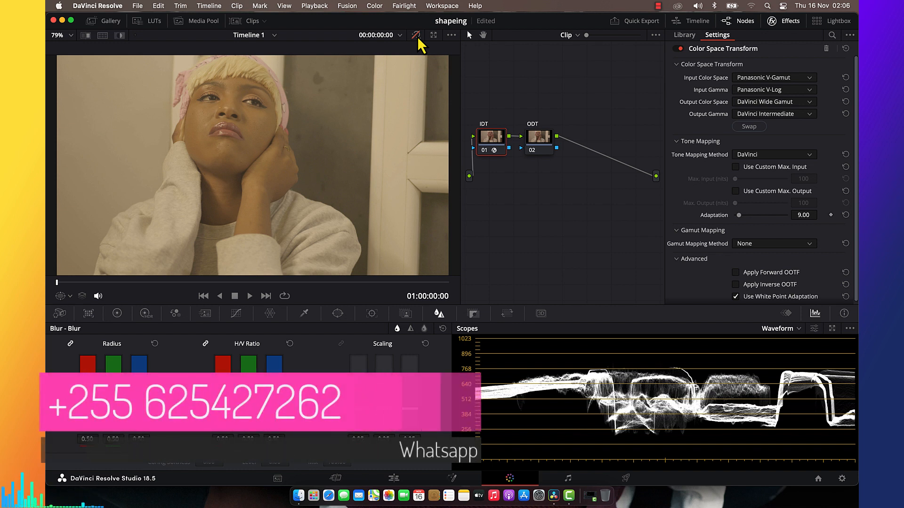
click(416, 36)
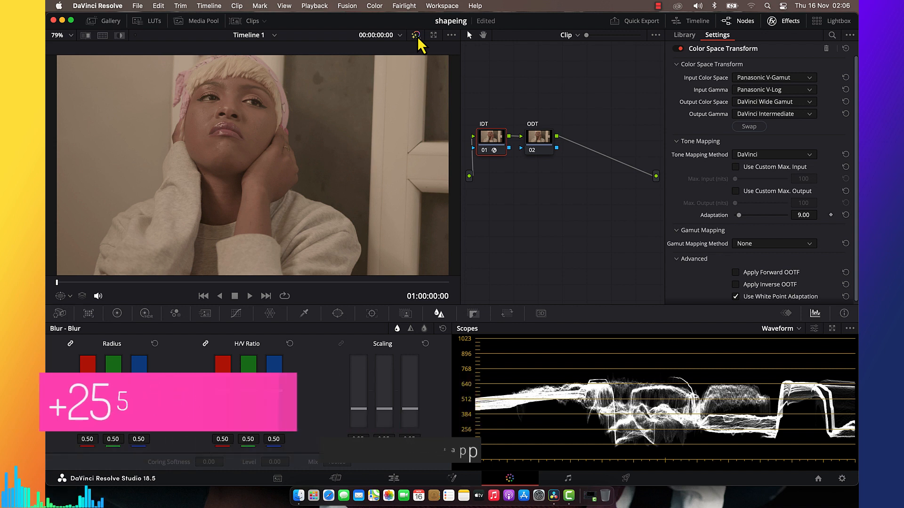
Step: Change the scope display to Vectorscope and bypass the grade to inspect the original shot
click(785, 329)
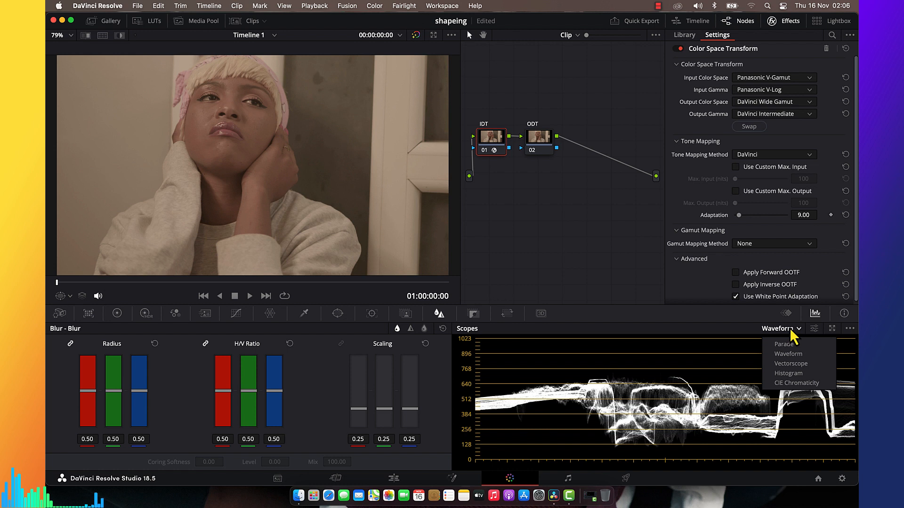
click(785, 364)
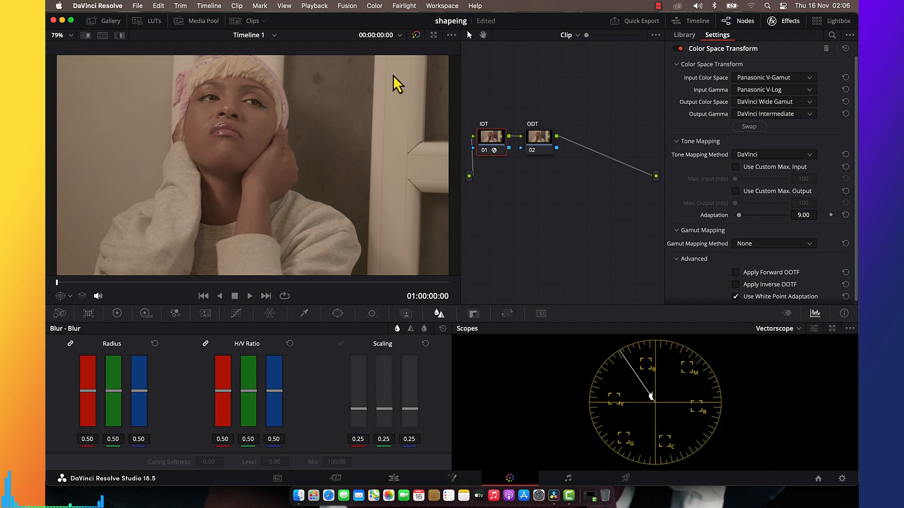
click(417, 35)
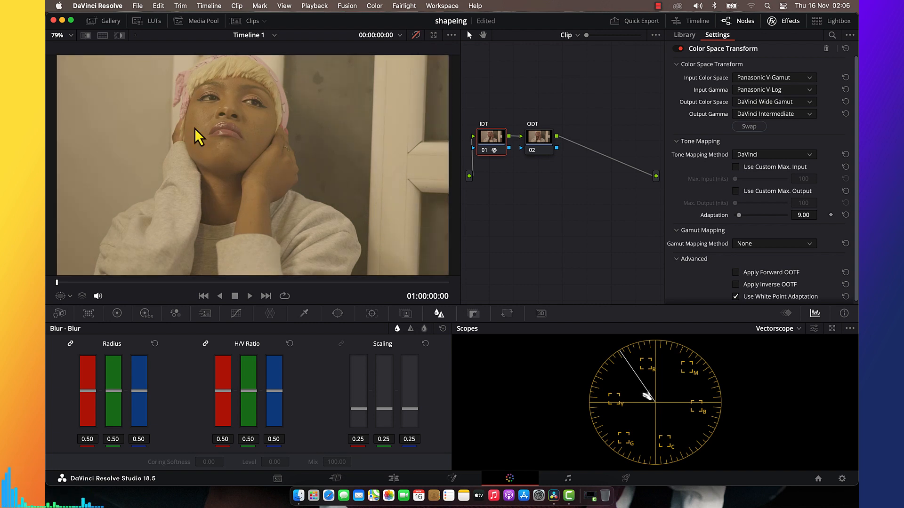
Step: Re-enable the grade and copy the IDT node's Color Space Transform onto the ODT node
click(414, 38)
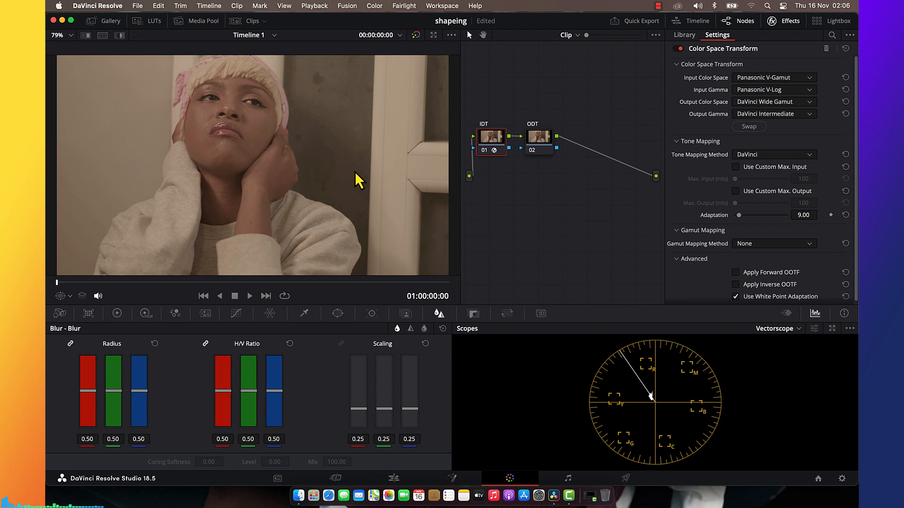
click(539, 137)
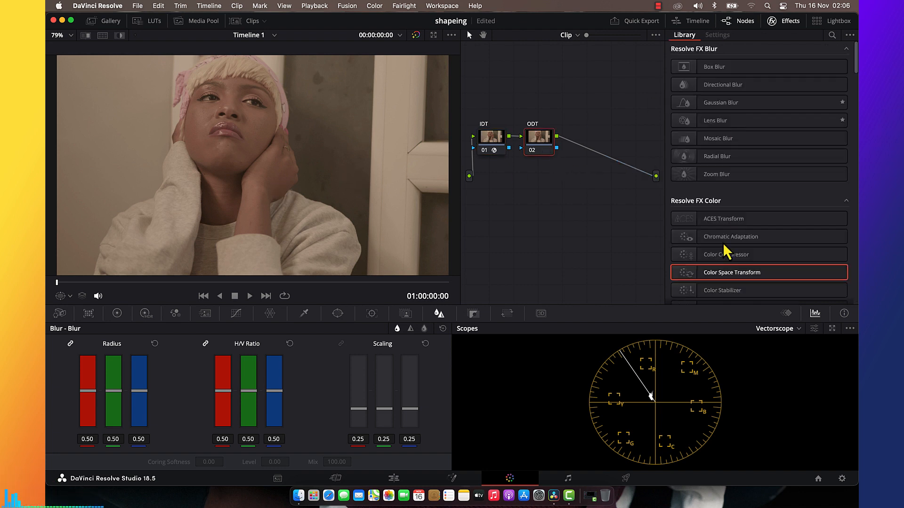
click(495, 140)
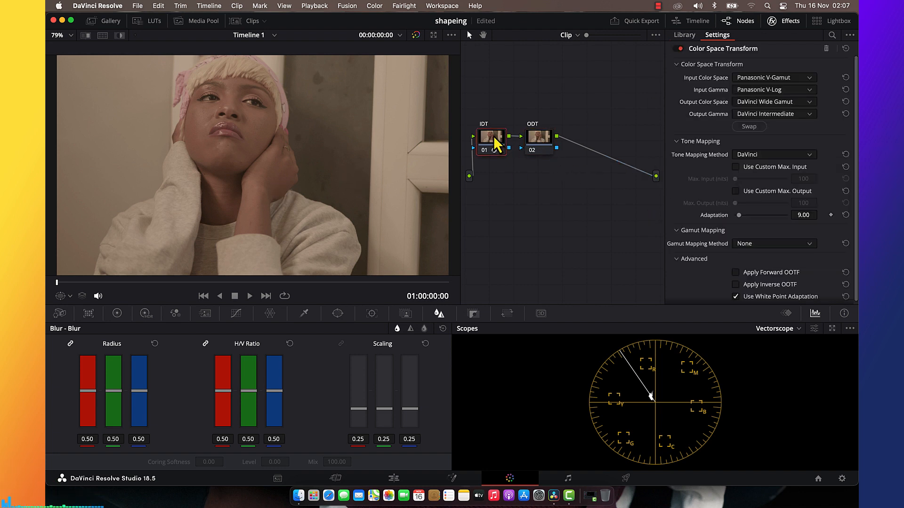
click(539, 149)
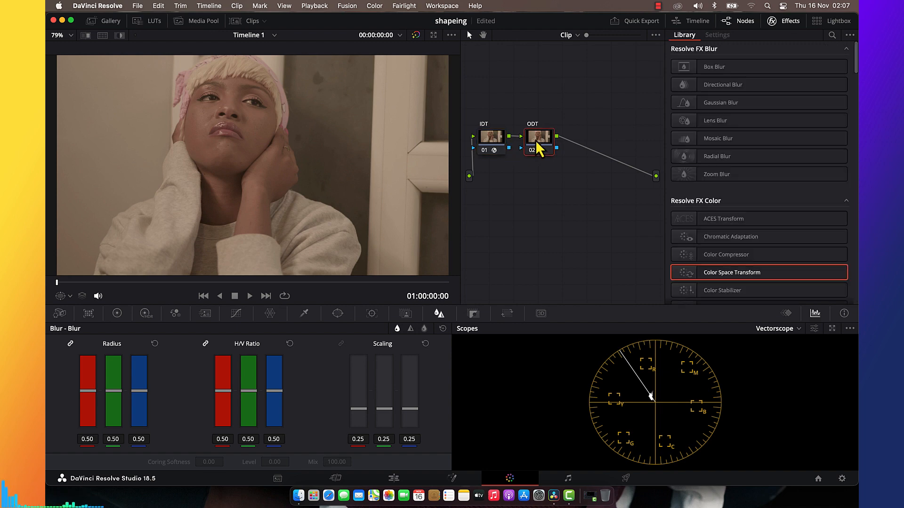
key(super+v)
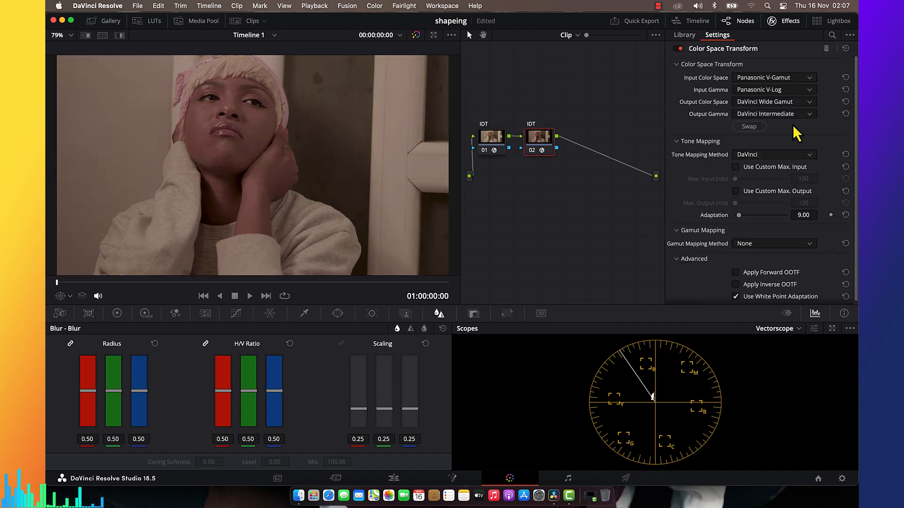
Step: Swap the pasted transform's input and output settings and reset its output color space and output gamma to their defaults
click(749, 126)
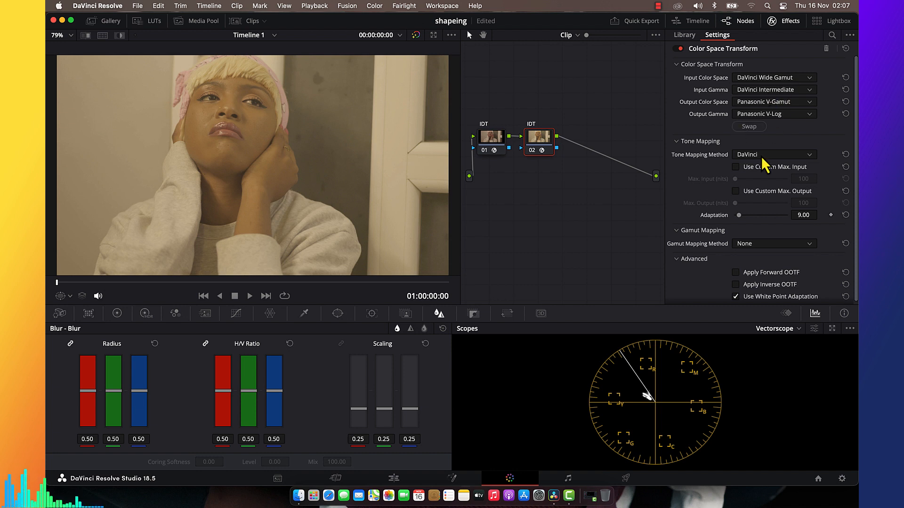
click(845, 102)
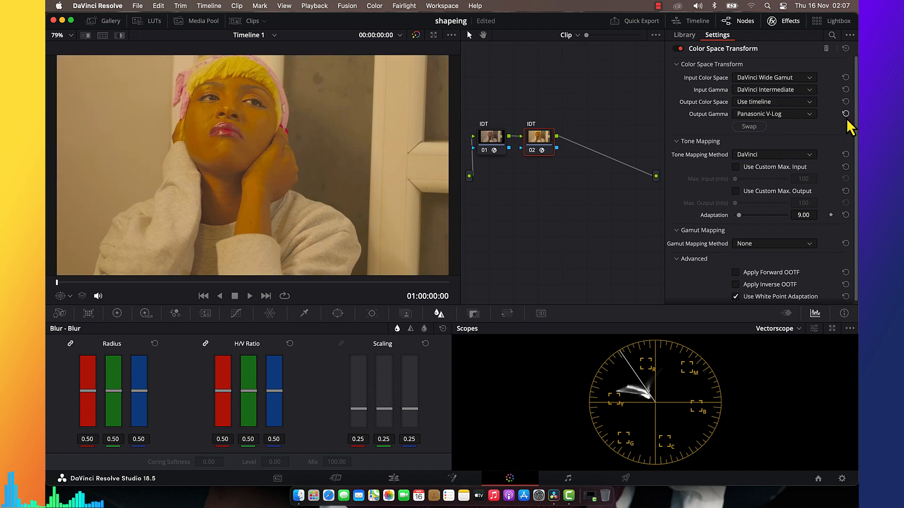
click(845, 114)
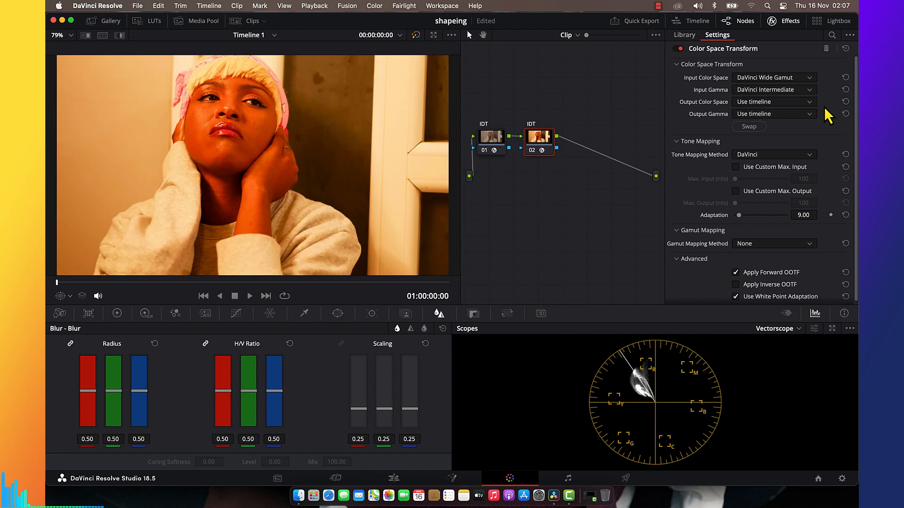
Step: Set the second node's transform to output color space Rec.709 and output gamma Gamma 2.4
click(790, 103)
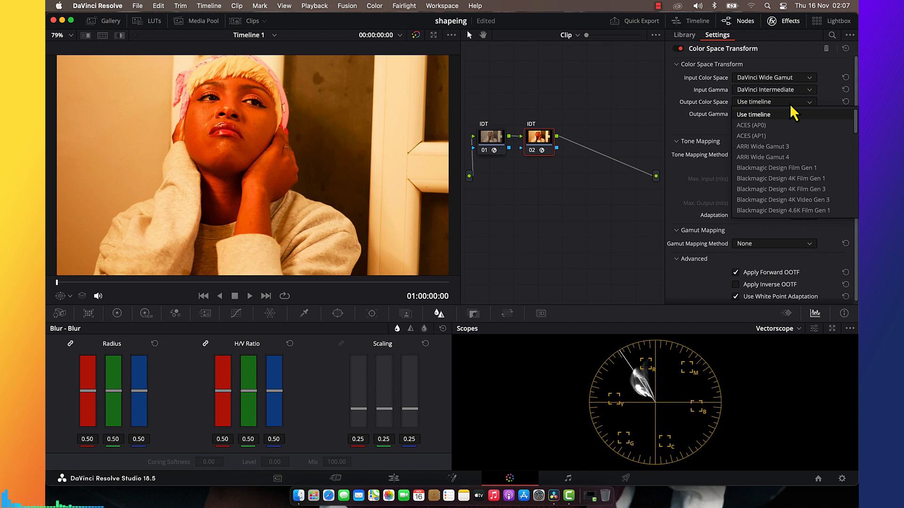
key(r)
key(Return)
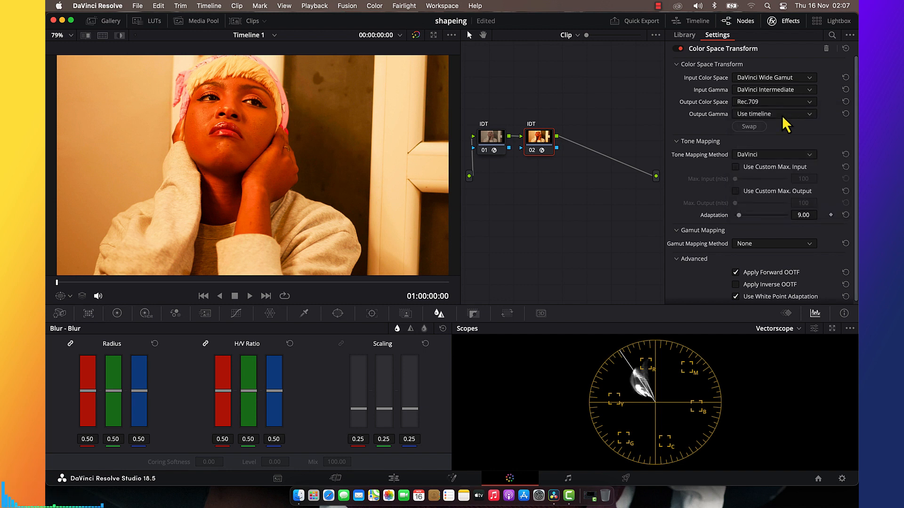
click(781, 115)
key(g)
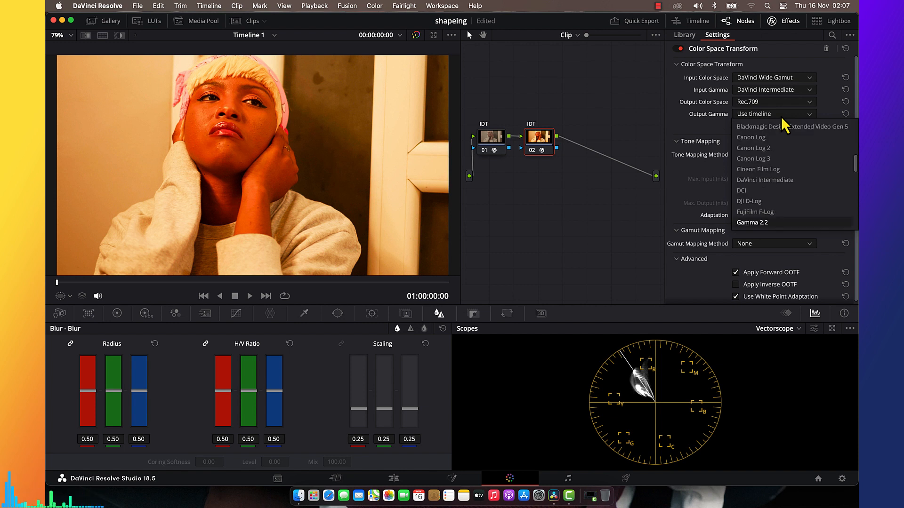
key(Down)
key(Return)
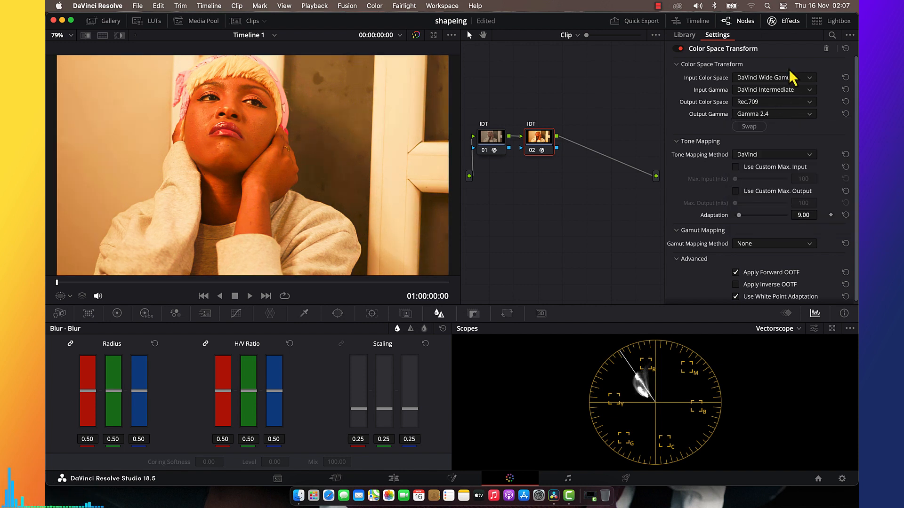
Step: Hide the effects library and spread the two transform nodes to opposite ends of the node graph
click(791, 20)
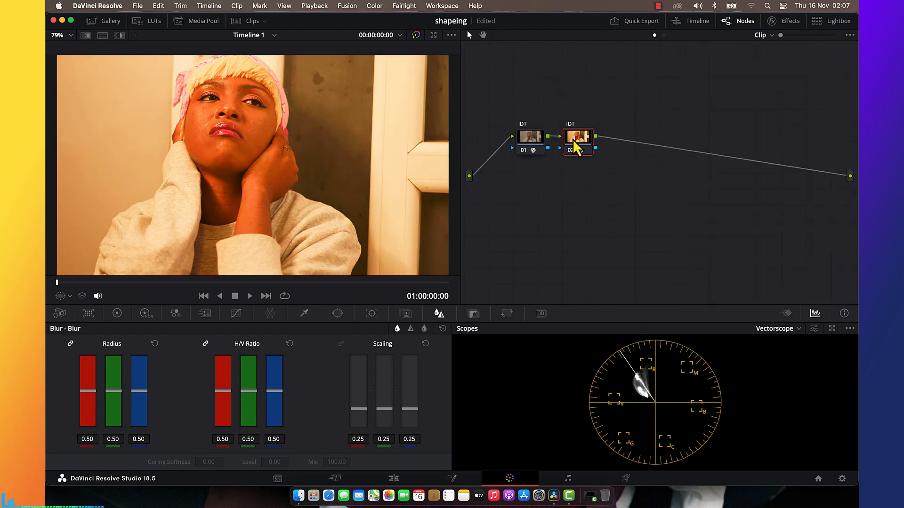
drag(572, 139, 814, 139)
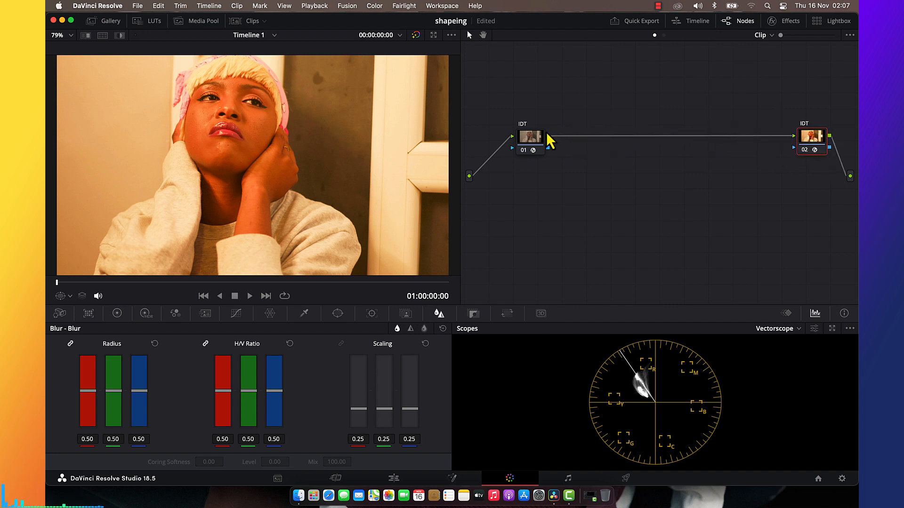
drag(544, 149, 522, 141)
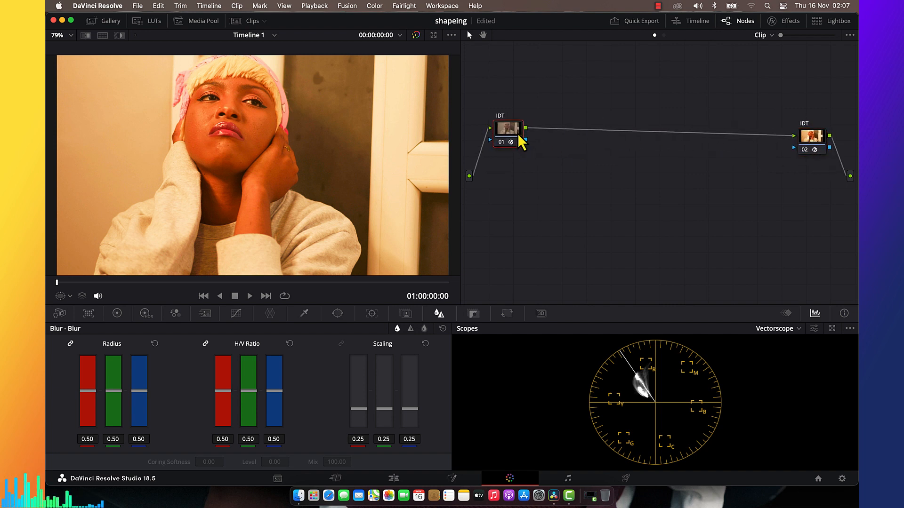
Step: Add a serial node after the IDT node and three layer nodes stacked beneath it
key(alt+s)
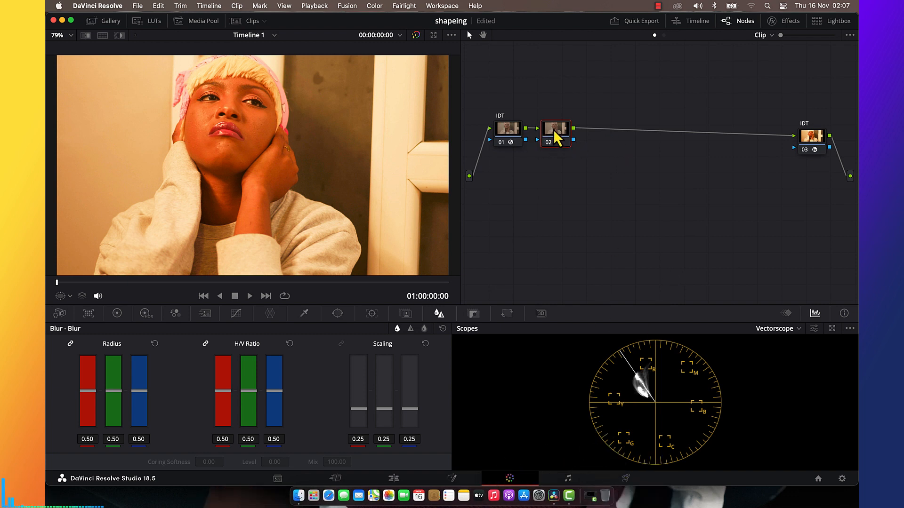
drag(554, 134, 579, 143)
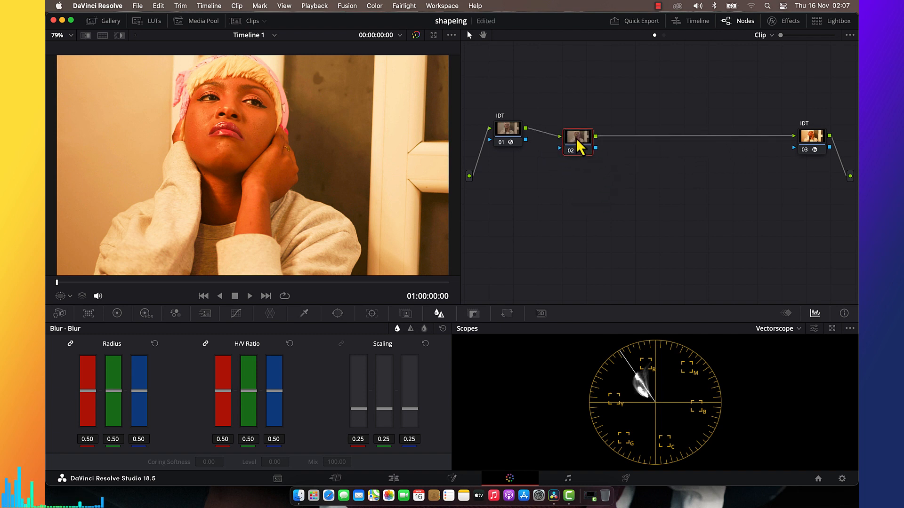
key(alt+l)
key(alt+l)
key(alt+l)
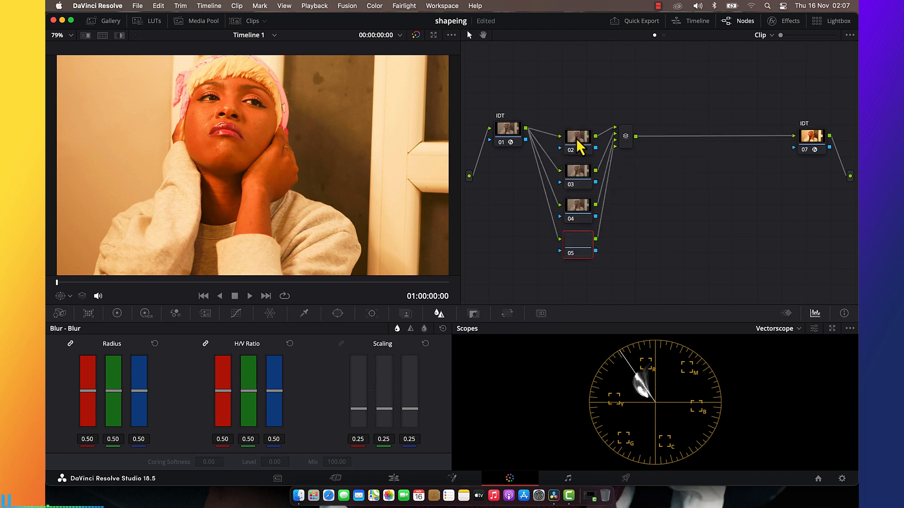
Step: Move the four stacked nodes together up and closer to the IDT node, and save the project
drag(584, 111, 591, 245)
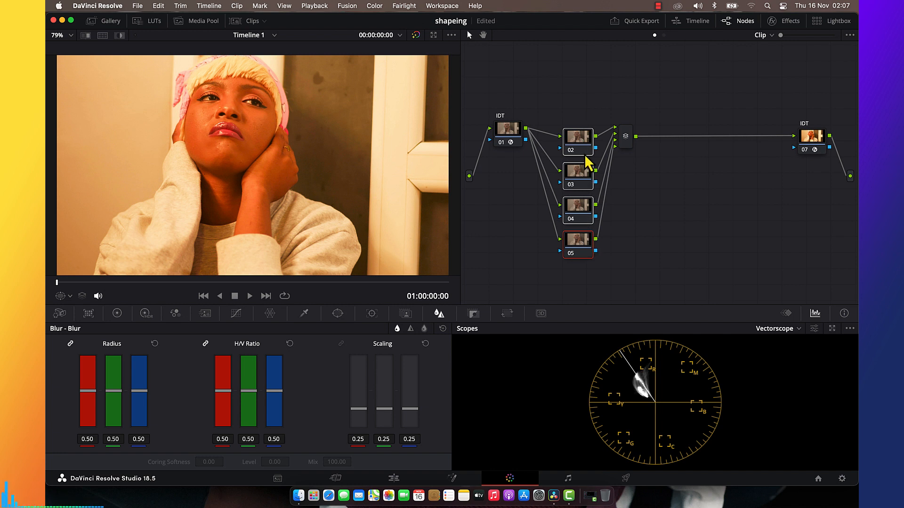
drag(582, 142, 564, 96)
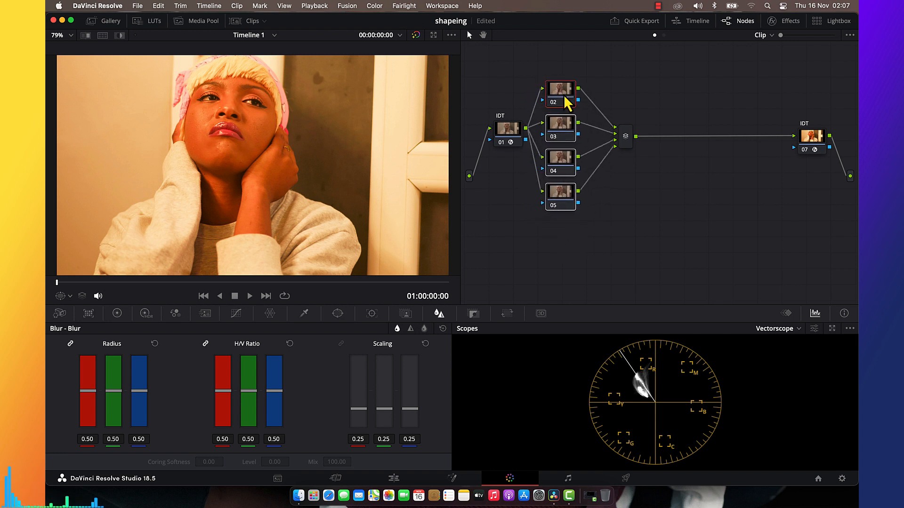
click(626, 95)
key(super+s)
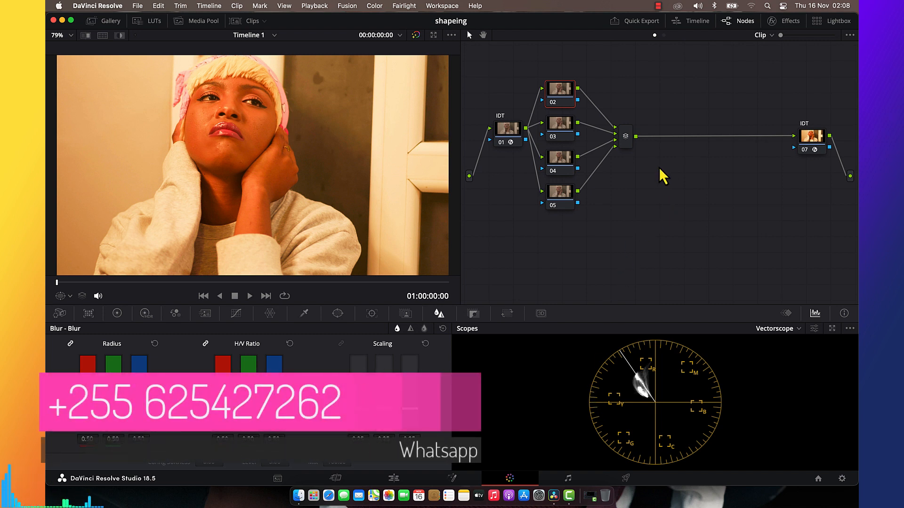
Step: Select node 02 and change the scope display to Waveform
click(556, 203)
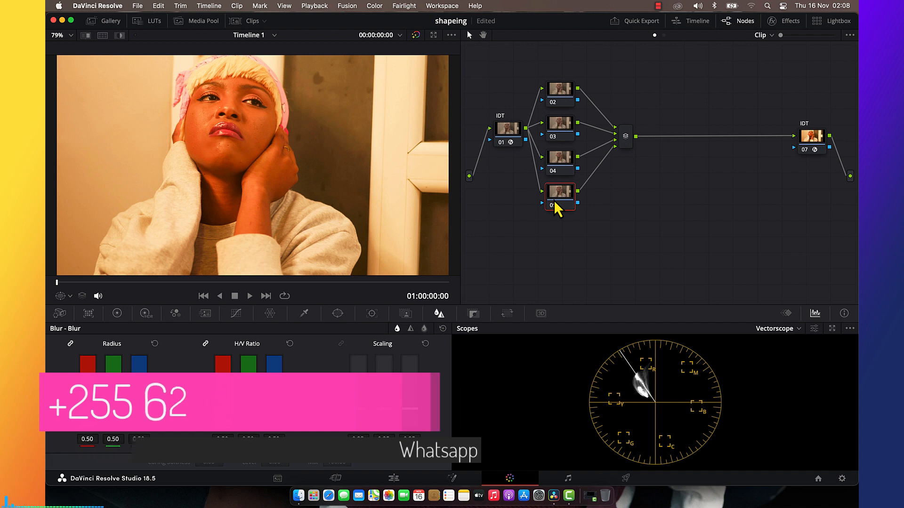
click(560, 92)
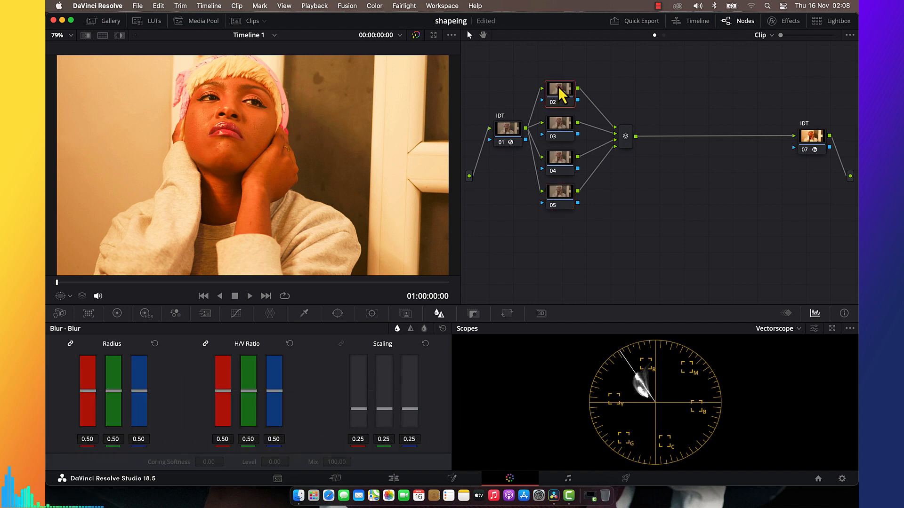
click(787, 331)
click(790, 356)
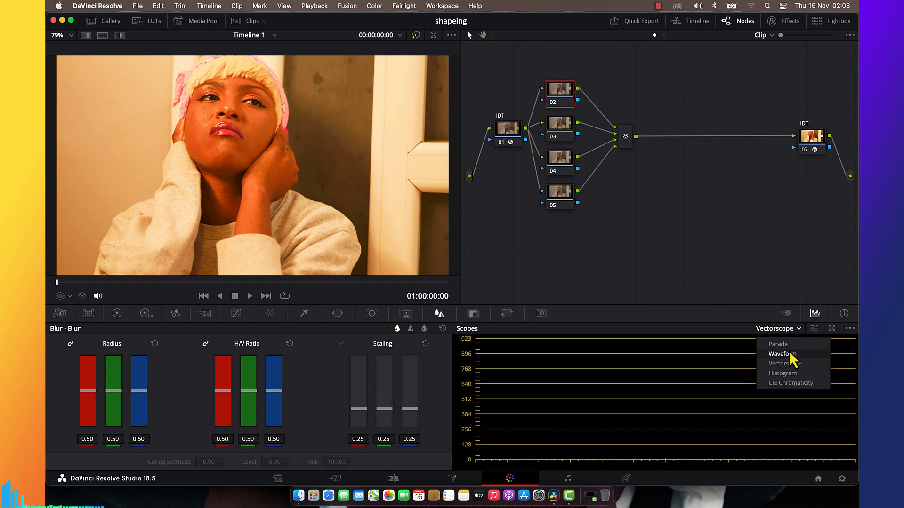
Step: Set the contrast of node 02 to 1.1 in the High Dynamic Range color wheels
click(117, 314)
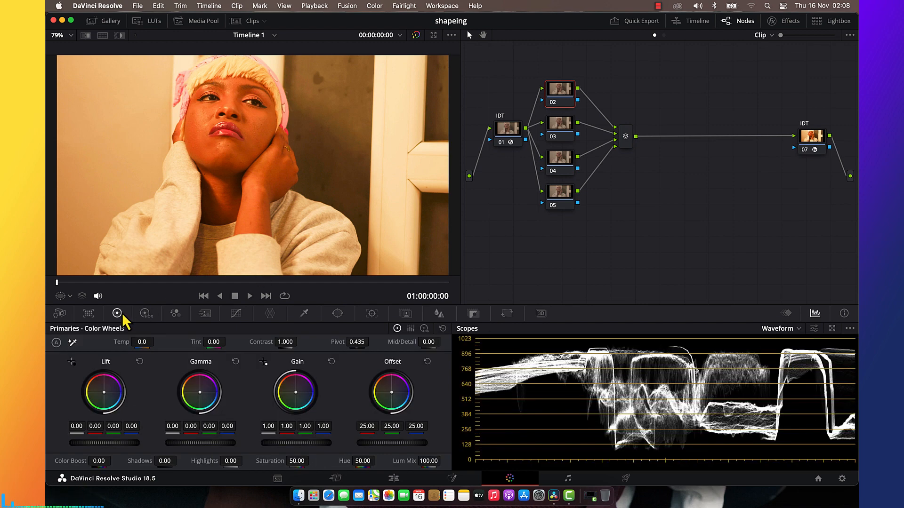
click(146, 313)
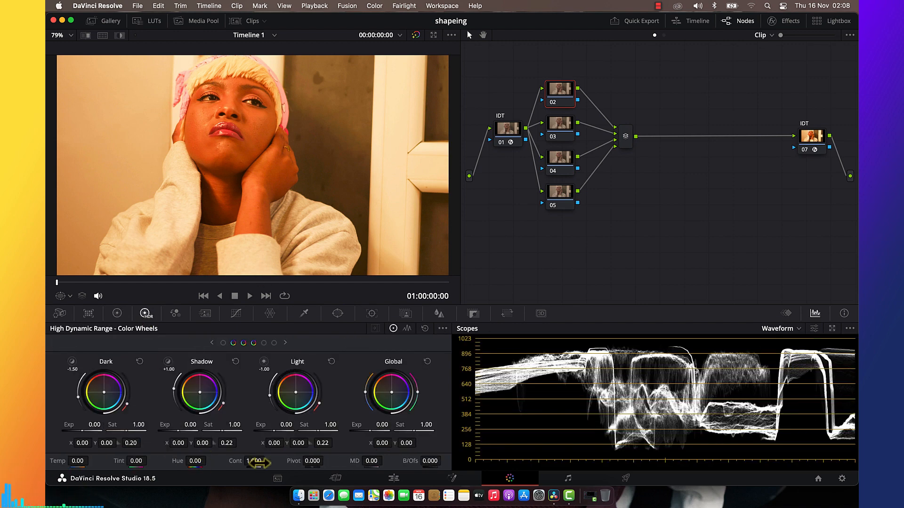
click(258, 463)
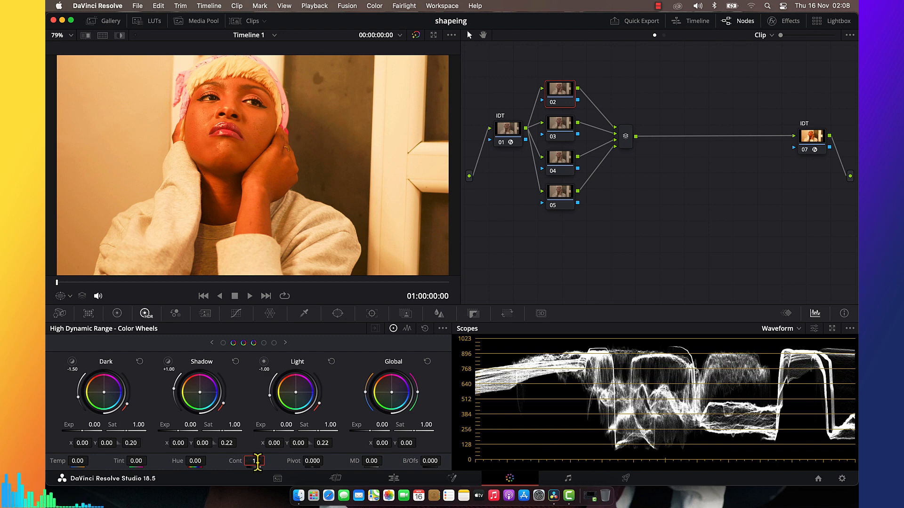
text(1.1)
key(Return)
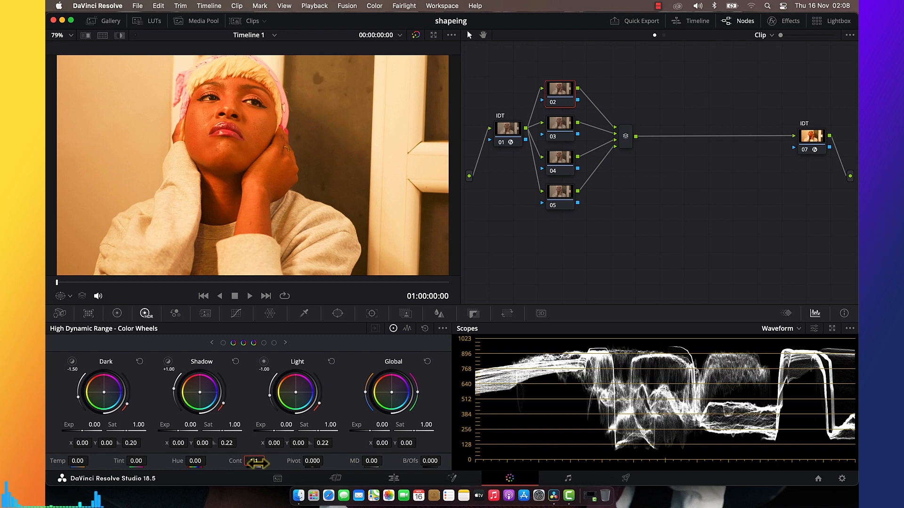
Step: Label node 02 as RATIO
click(563, 200)
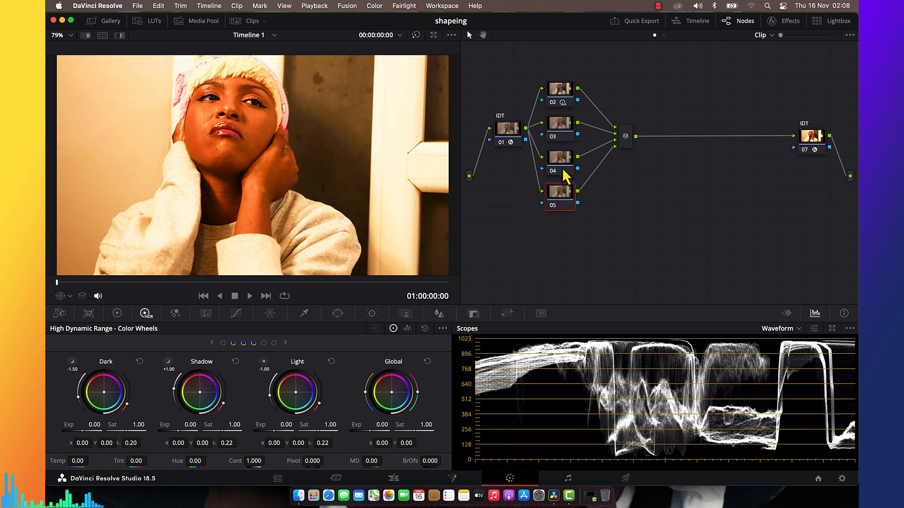
click(562, 94)
right_click(560, 95)
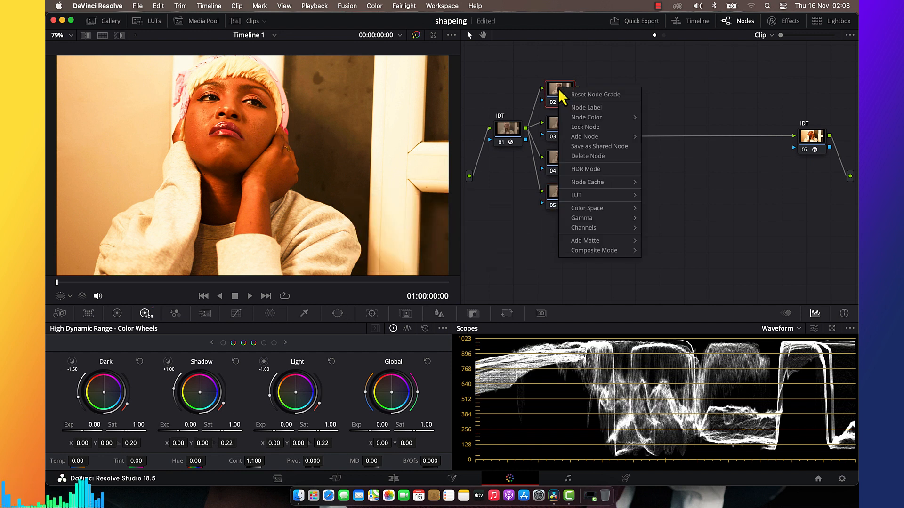
click(583, 105)
text(RATIO)
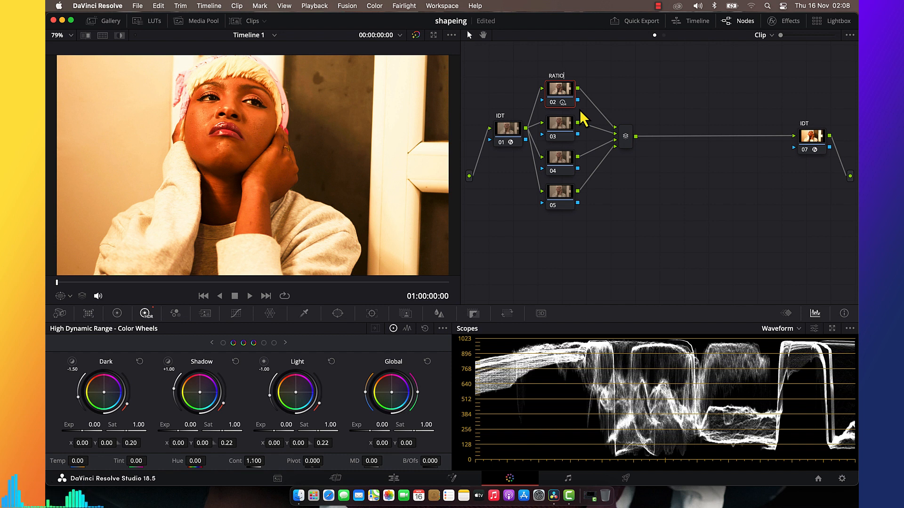
key(Return)
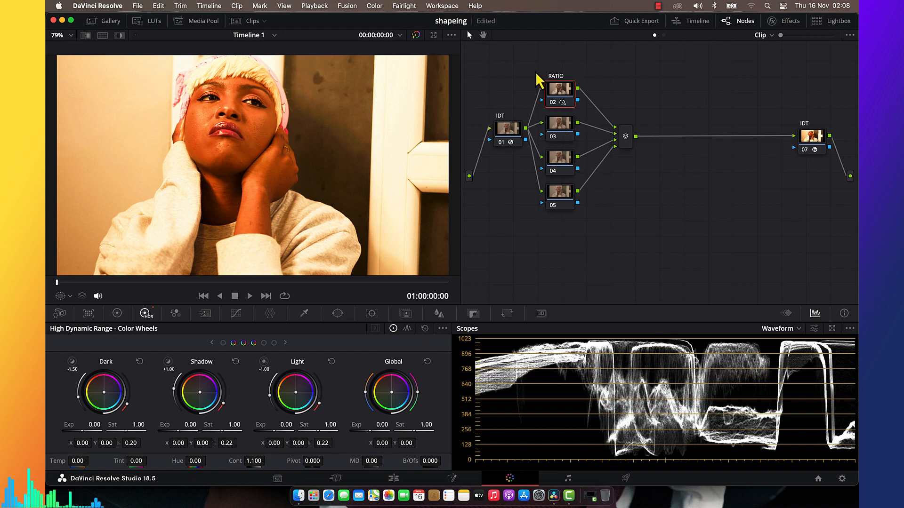
Step: Compare the shot with and without the RATIO node by disabling and re-enabling it, and select node 05
click(550, 104)
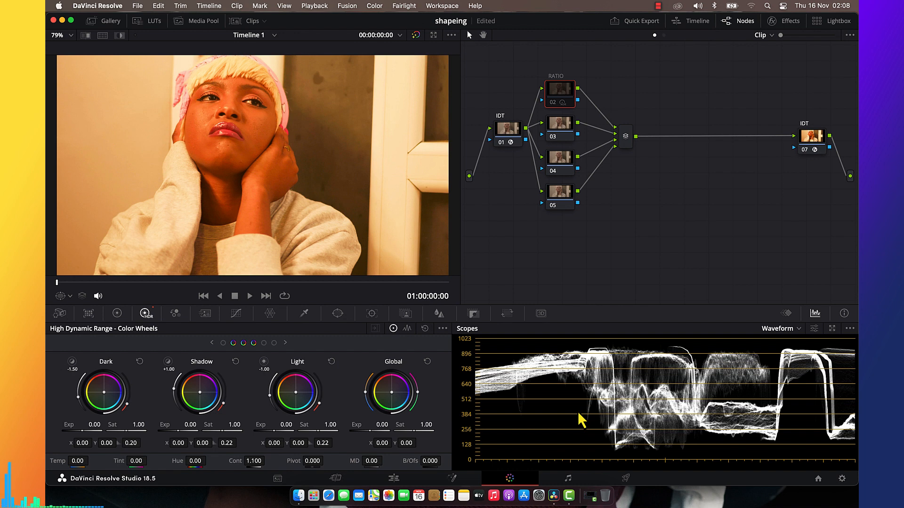
click(551, 107)
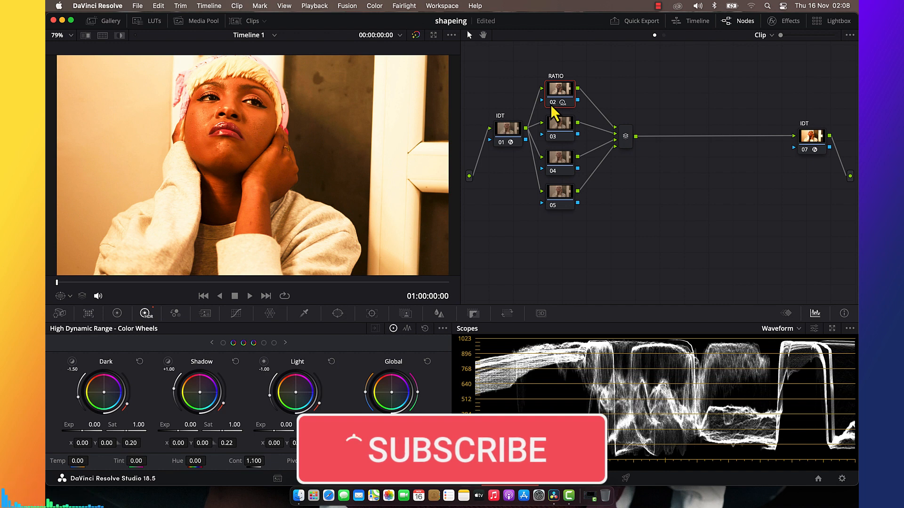
click(565, 205)
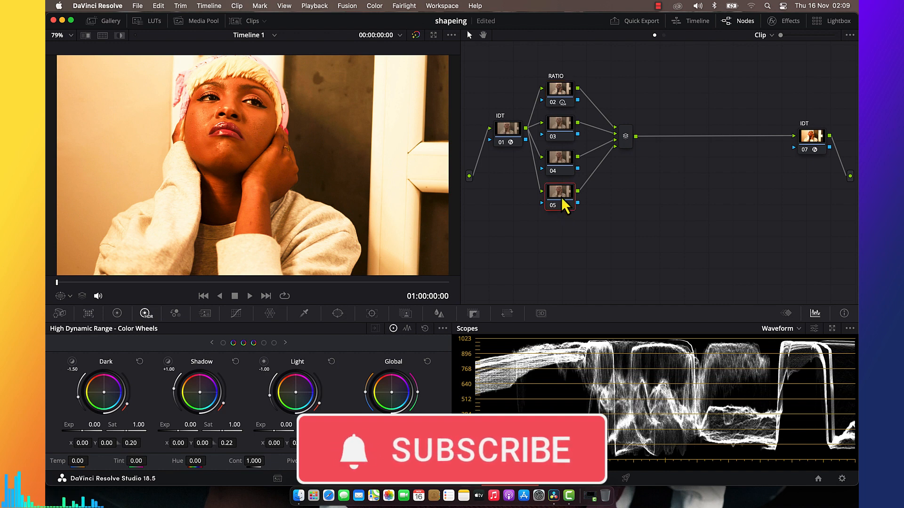
Step: Label node 05 as HDR and set its HDR wheel exposures to -0.26 Global, -0.47 Light and 0.04 Shadow
right_click(563, 200)
click(585, 216)
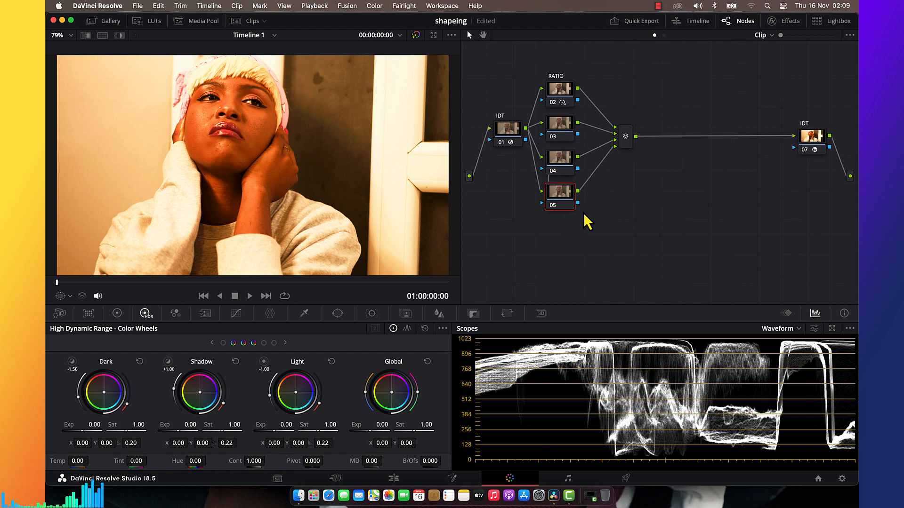
text(HDR)
key(Return)
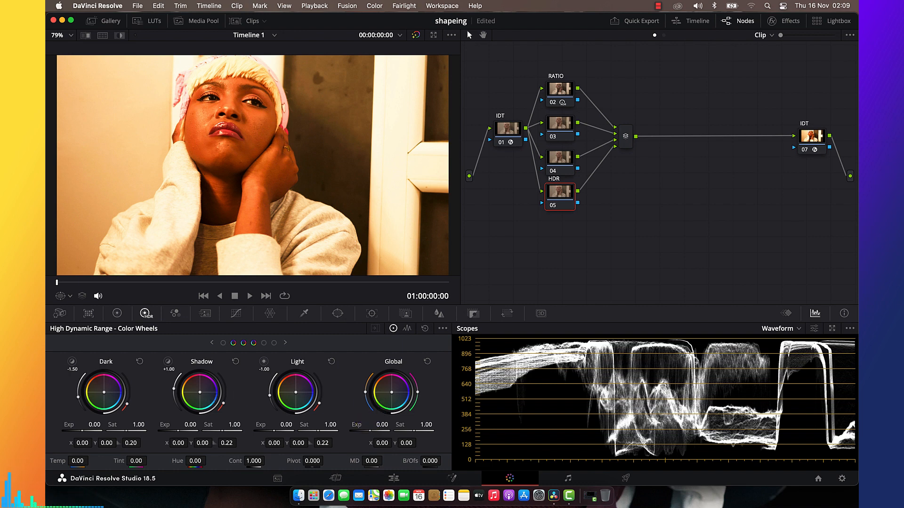
drag(382, 424, 367, 426)
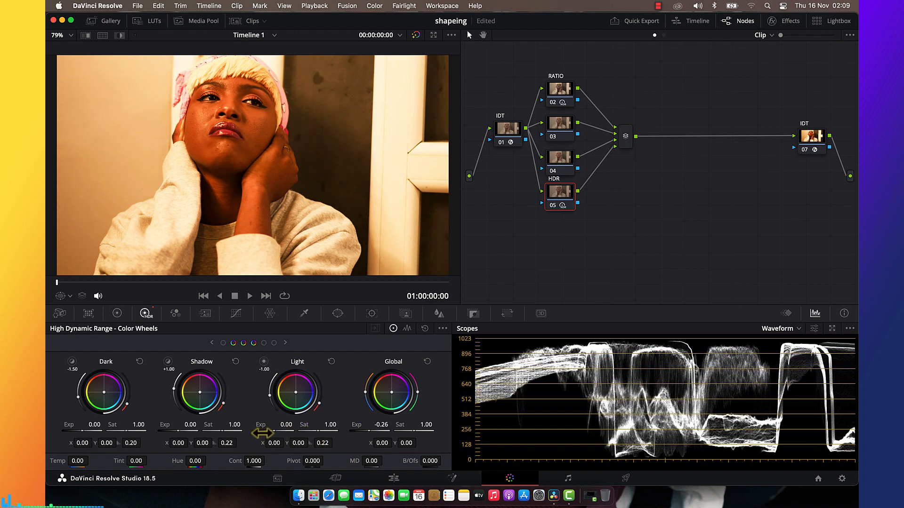
mouse_move(286, 425)
mouse_down()
mouse_move(202, 436)
mouse_move(279, 430)
mouse_up()
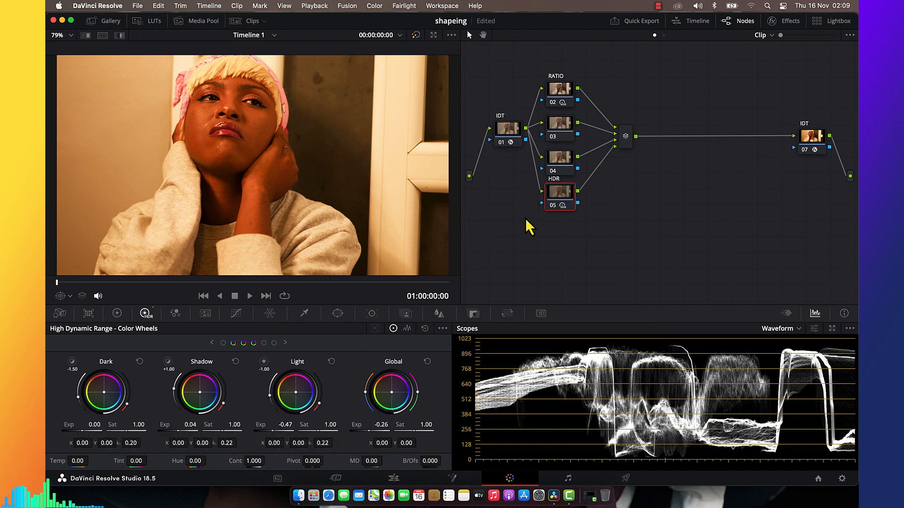
Step: Compare the shot with the HDR node disabled and re-enabled, and check the image in full-screen view
key(ctrl+d)
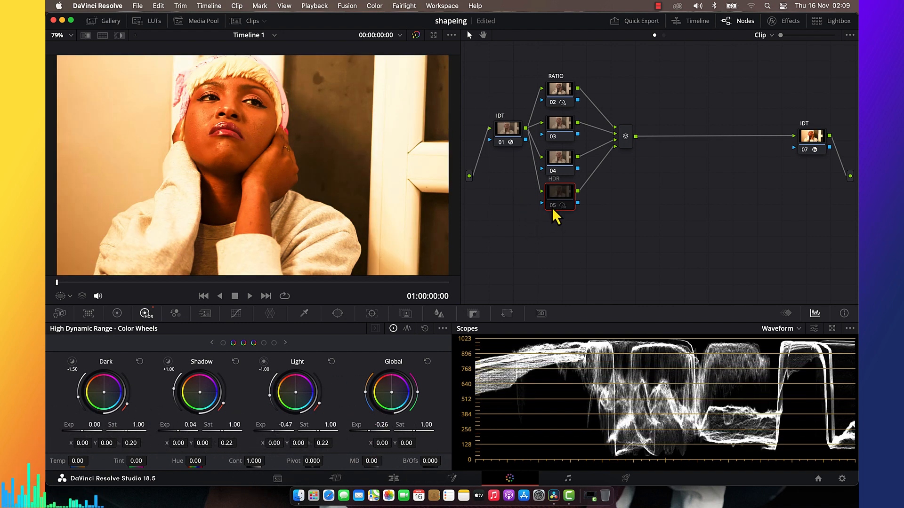
key(ctrl+d)
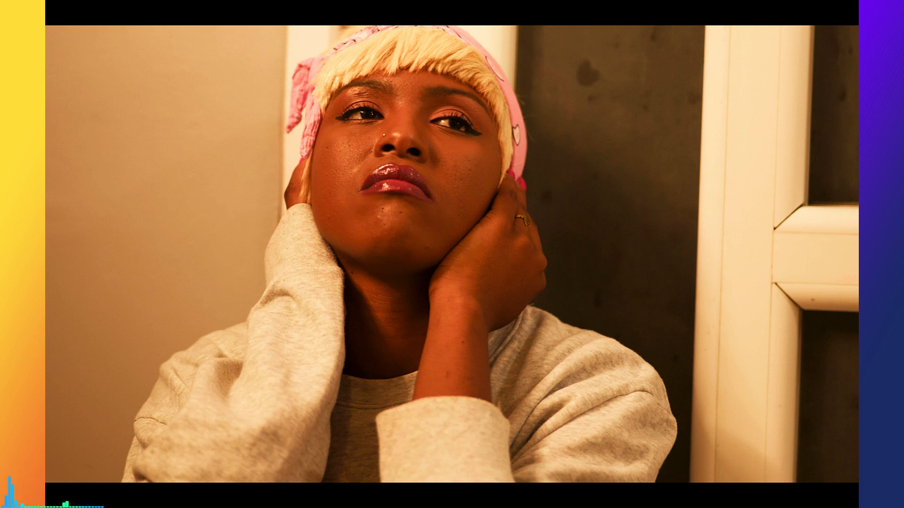
key(Escape)
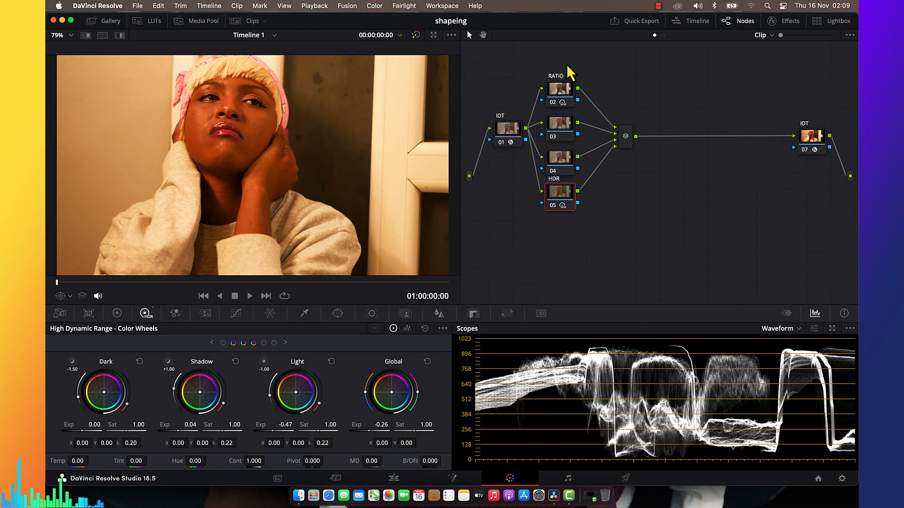
Step: Select nodes 02 to 05 together and compare the shot with all four disabled and re-enabled
drag(558, 50, 557, 266)
key(super+d)
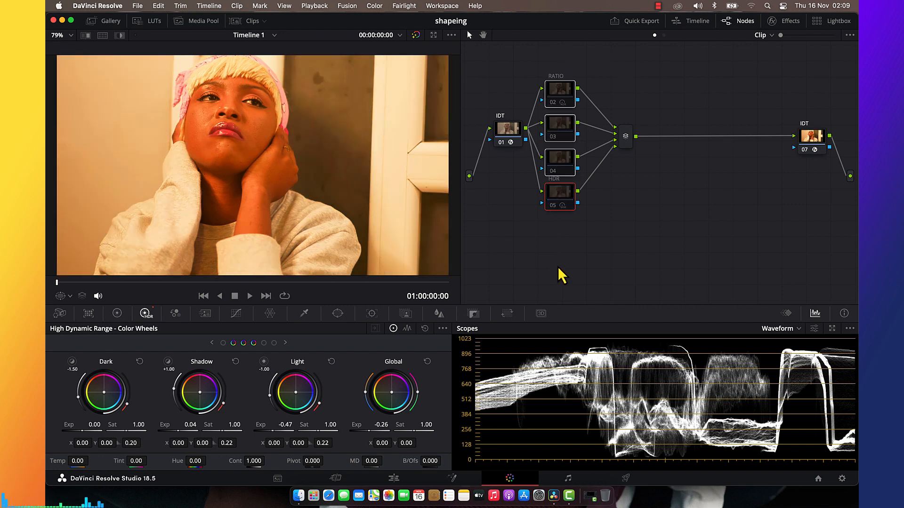
key(super+d)
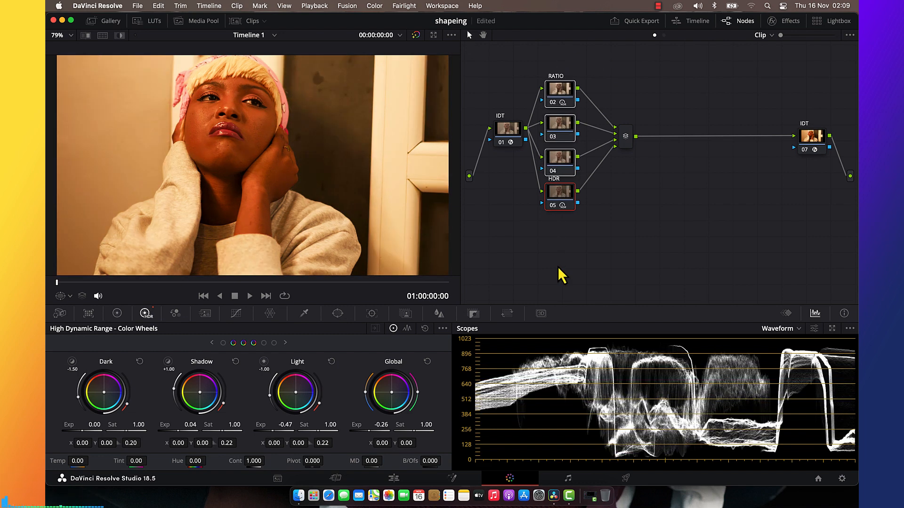
key(super+d)
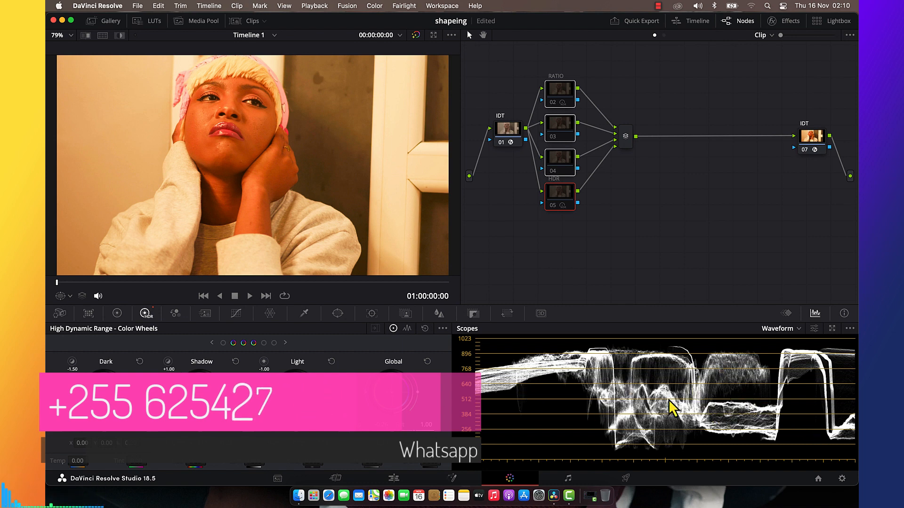
key(super+d)
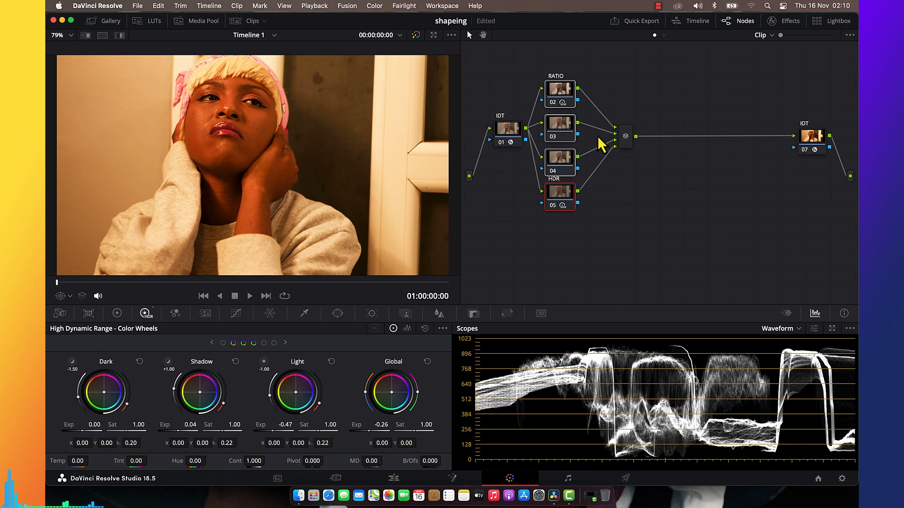
Step: Select only node 03 and label it B
click(677, 203)
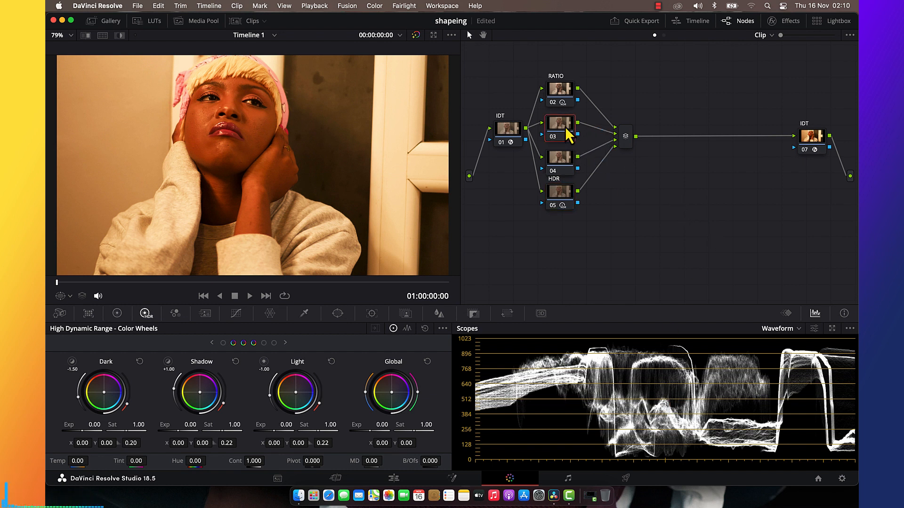
right_click(565, 127)
click(596, 148)
text(B)
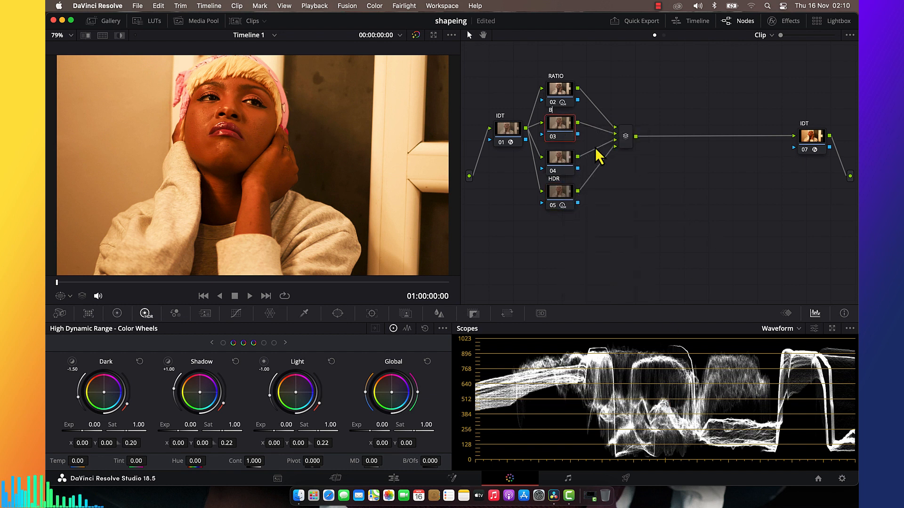
Step: Neutralize the color cast on node 03 by sampling the grey sweater sleeve with the Primaries white balance picker
click(117, 313)
click(72, 342)
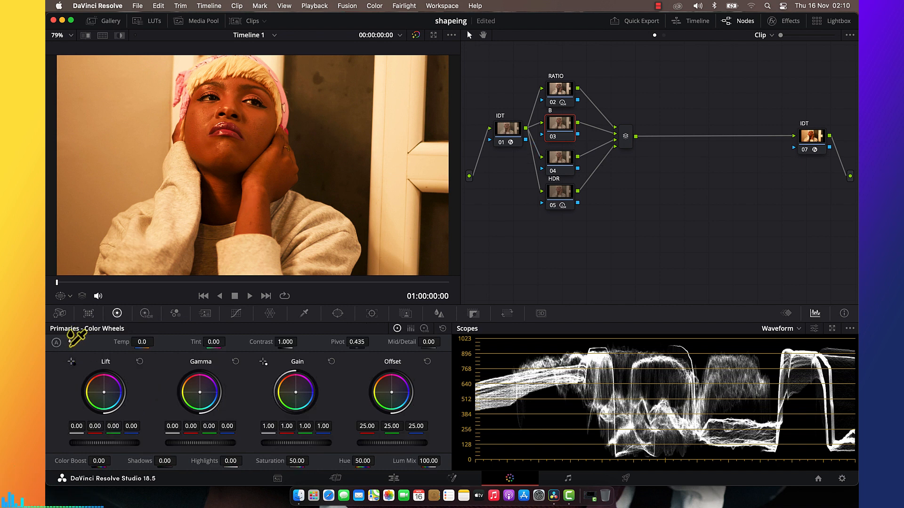
click(188, 209)
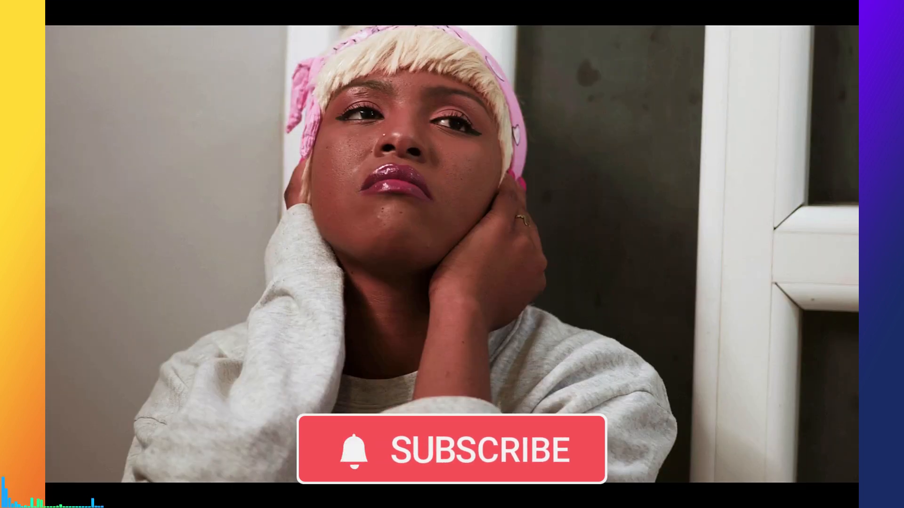
key(Escape)
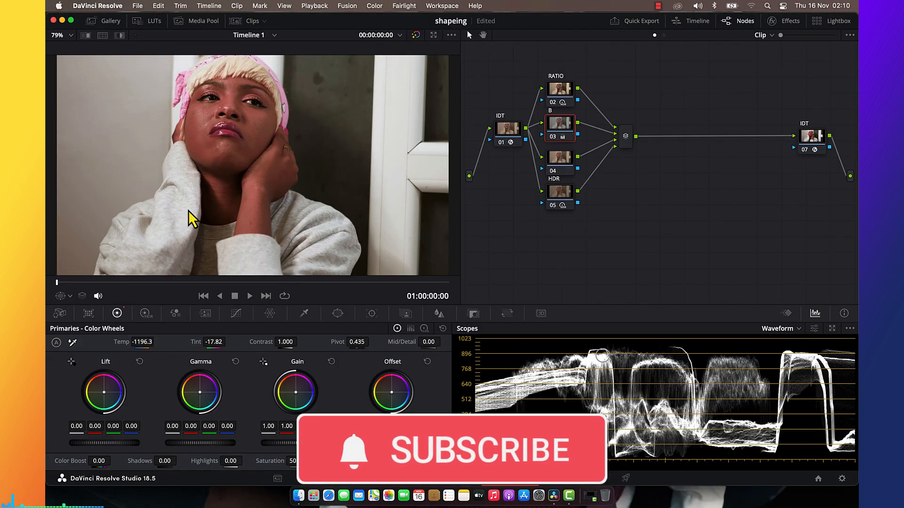
Step: Label node 04 as SHAPING, save the project and check the image in full-screen view
click(567, 160)
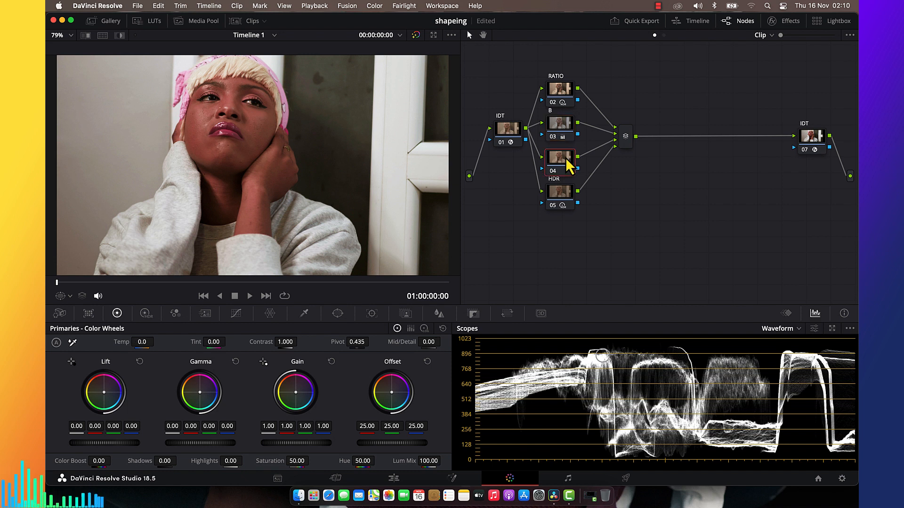
right_click(566, 160)
click(581, 177)
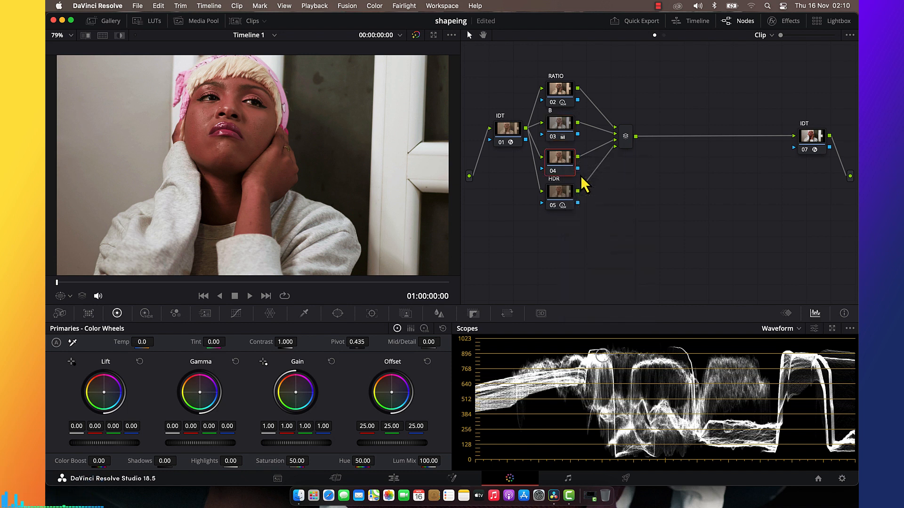
text(SHAPING)
key(Return)
key(super+s)
key(super+f)
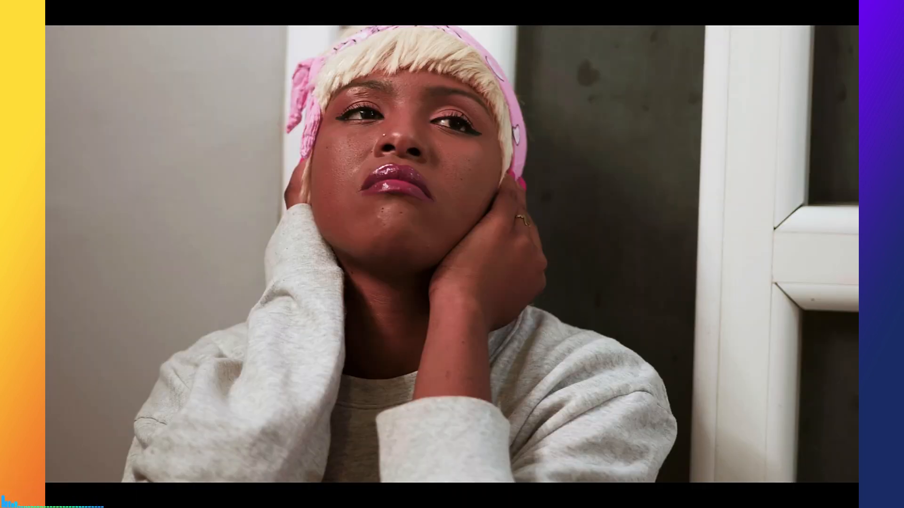
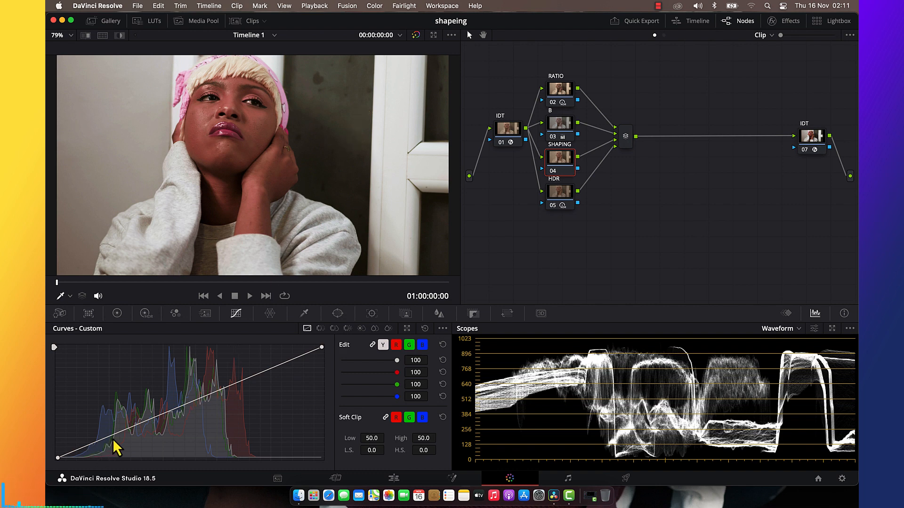
Step: Shape the SHAPING node's custom curve by lowering the shadows, raising the upper midtones slightly and adding a lower-midtone point
drag(112, 438, 120, 441)
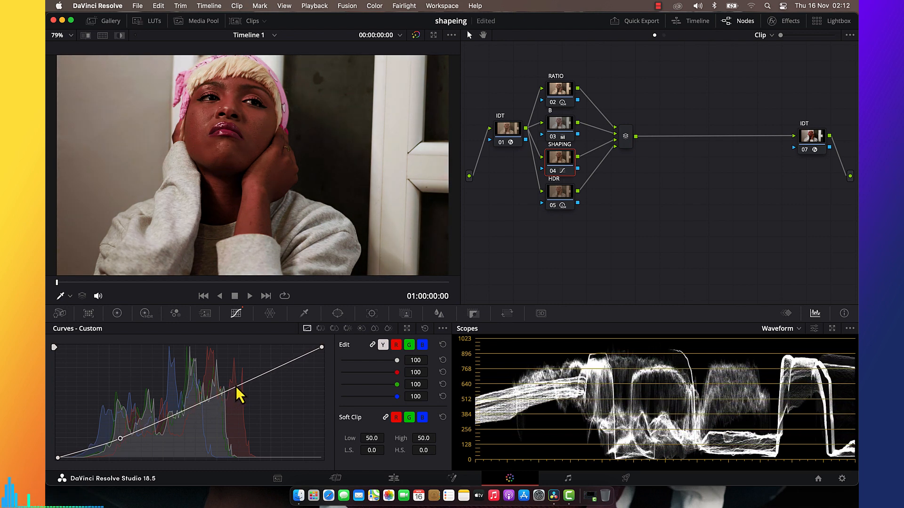
drag(236, 388, 235, 383)
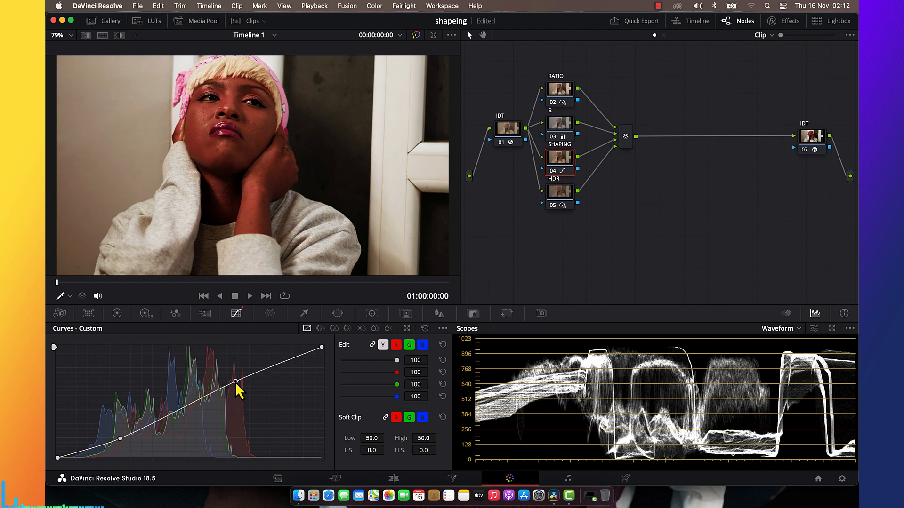
drag(152, 425, 149, 419)
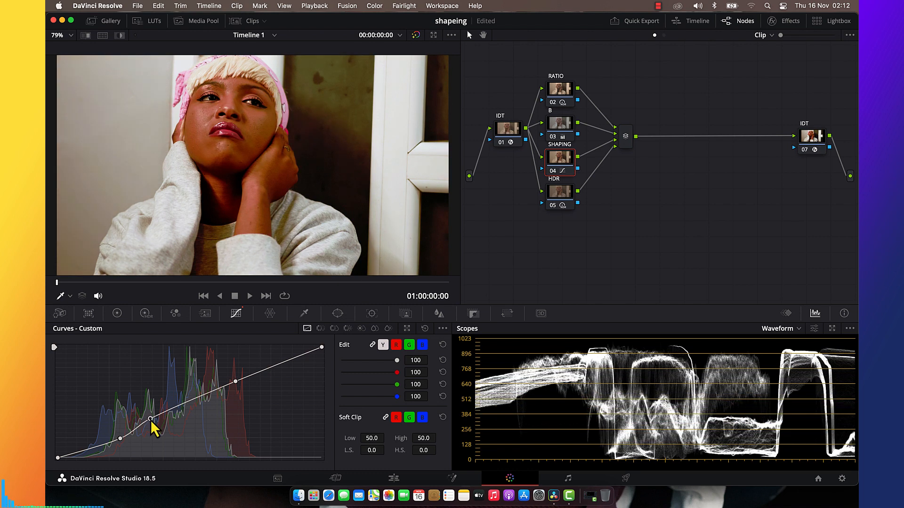
drag(150, 419, 151, 424)
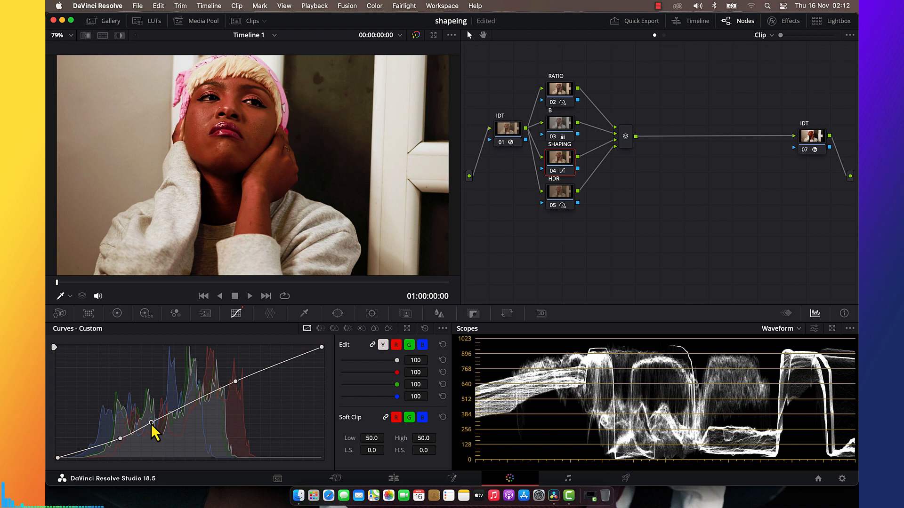
Step: Roll off the custom curve's highlights with added upper points and a lowered white end, and anchor the midtones with two more points
click(269, 367)
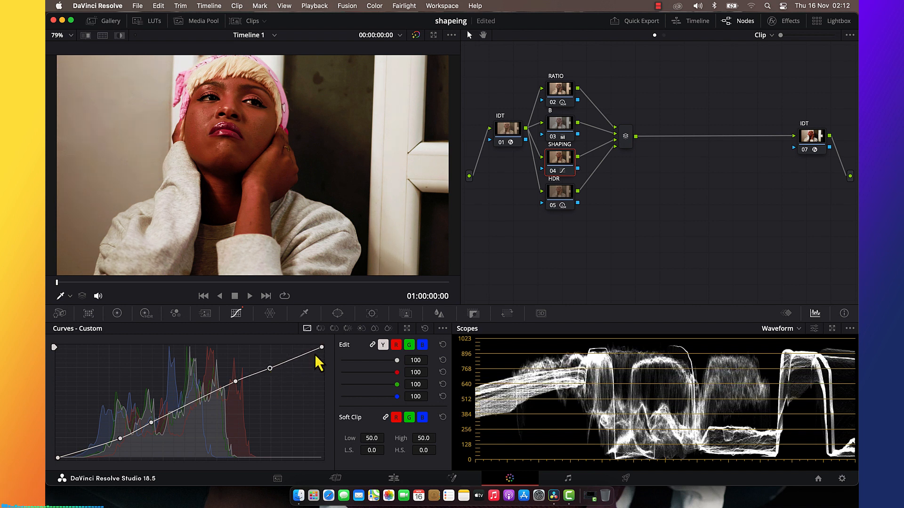
drag(322, 349, 294, 370)
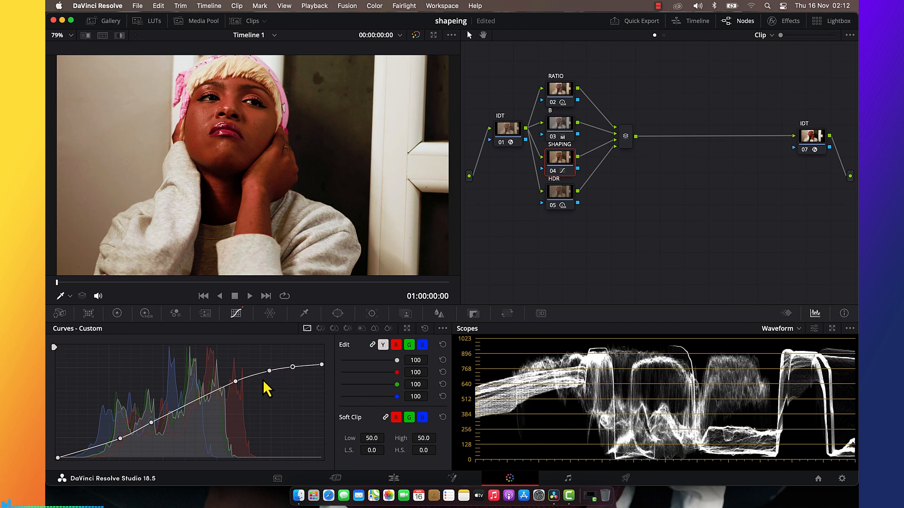
drag(236, 383, 236, 384)
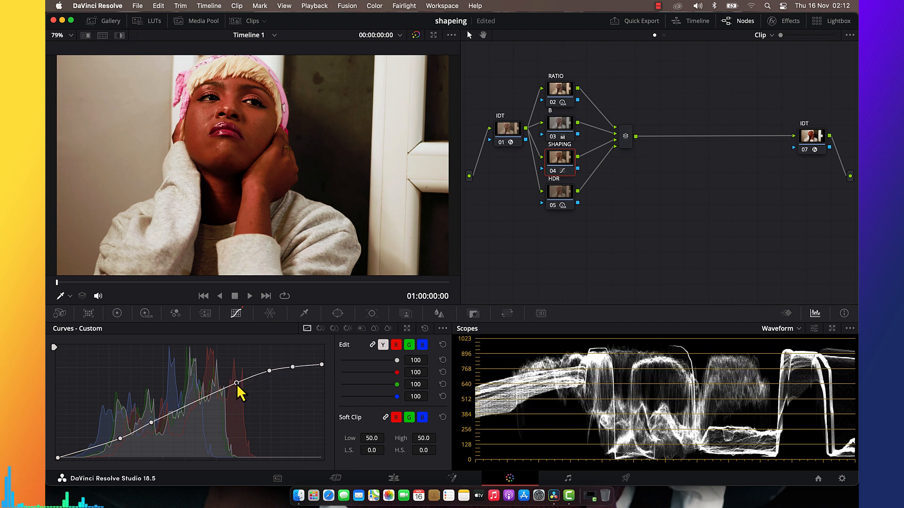
click(269, 371)
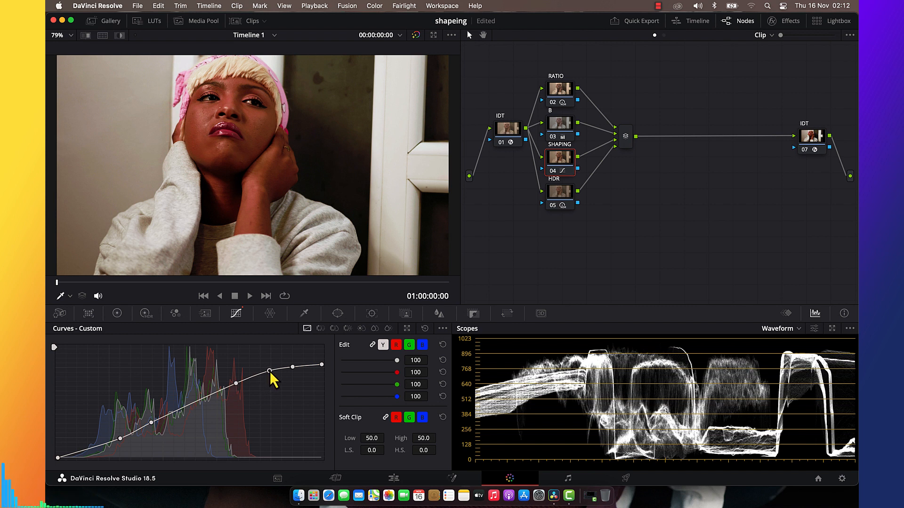
drag(269, 373, 270, 373)
click(179, 409)
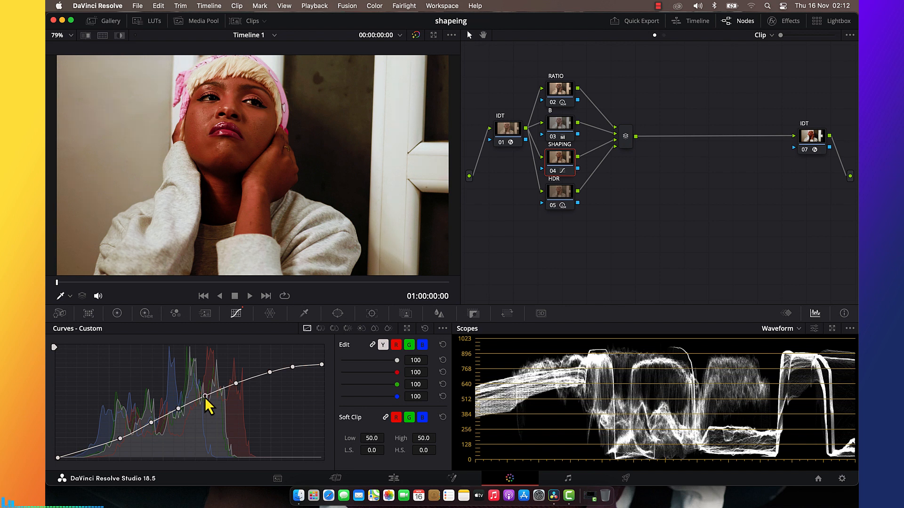
click(119, 439)
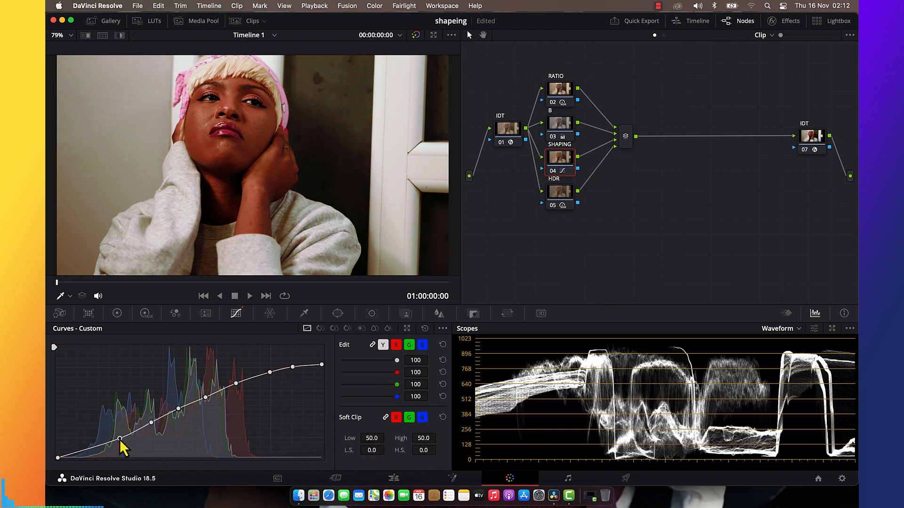
Step: Compare the shot with and without the SHAPING node, leave the node enabled and save the project
key(super+d)
key(super+d)
key(super+d)
key(super+d)
key(super+s)
Step: Raise the two lower-midtone points of the SHAPING curve slightly and compare the shot with the node disabled and re-enabled
drag(152, 424, 152, 422)
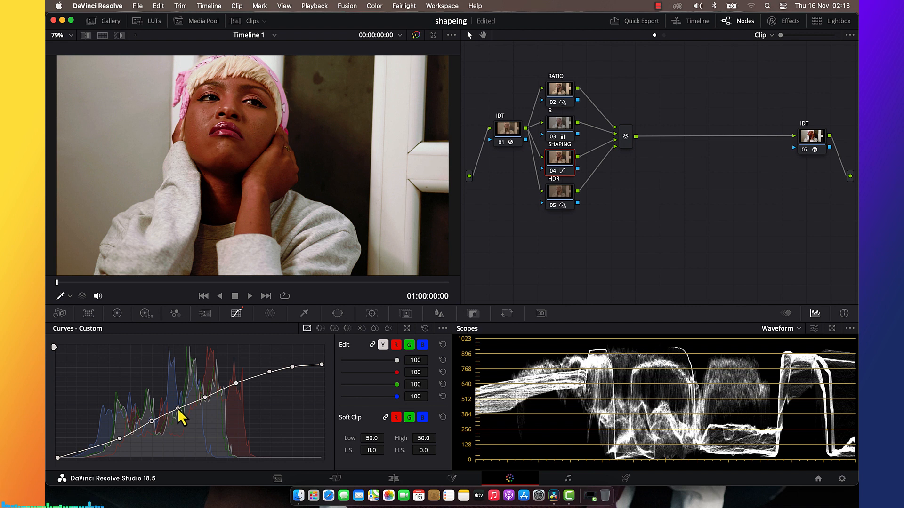
drag(177, 408, 177, 407)
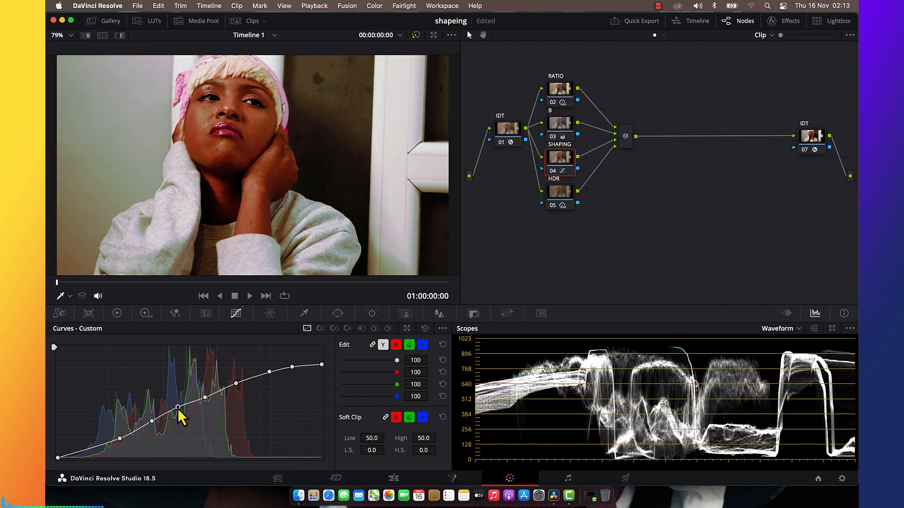
key(super+d)
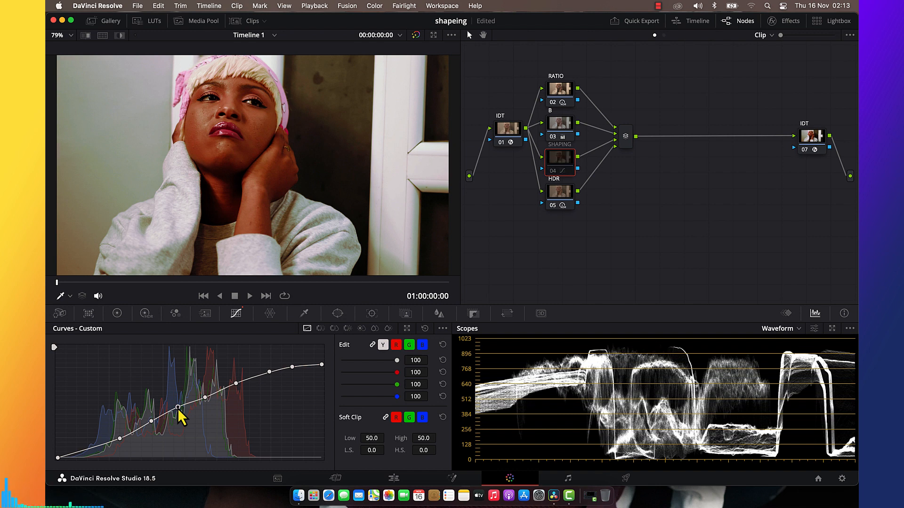
key(super+d)
key(super+d)
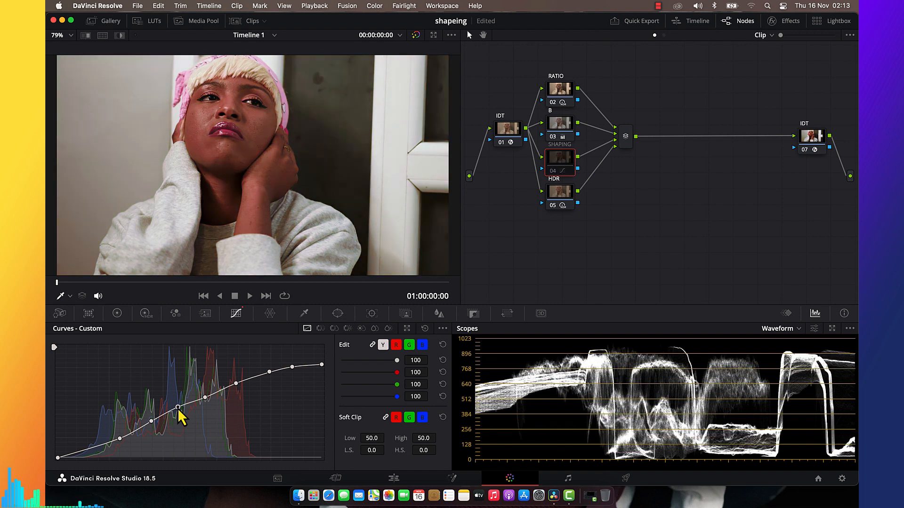
key(super+d)
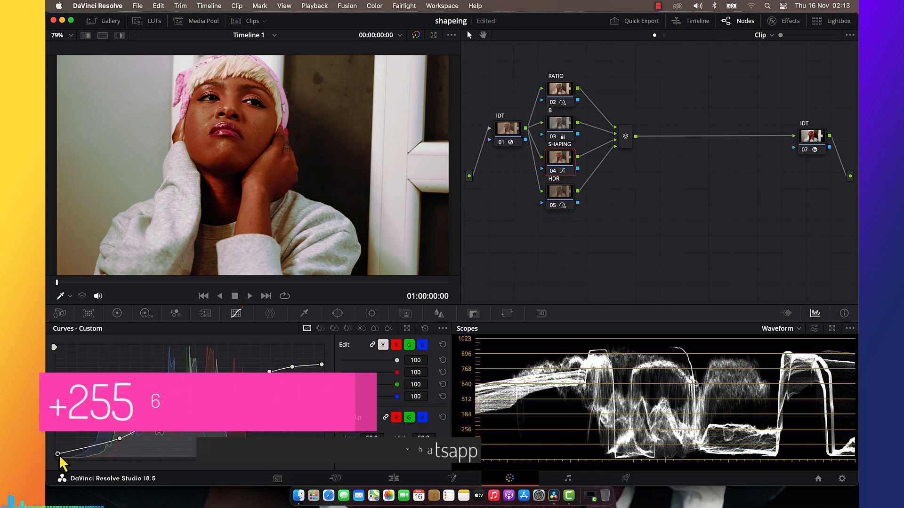
Step: Review the shot full screen with the grade bypassed and restored, and return to the normal layout
key(super+f)
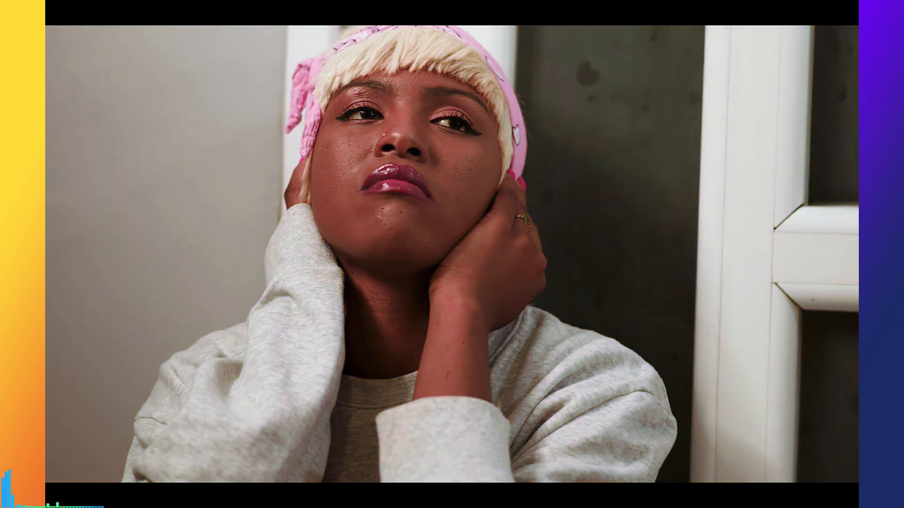
key(super+d)
key(Escape)
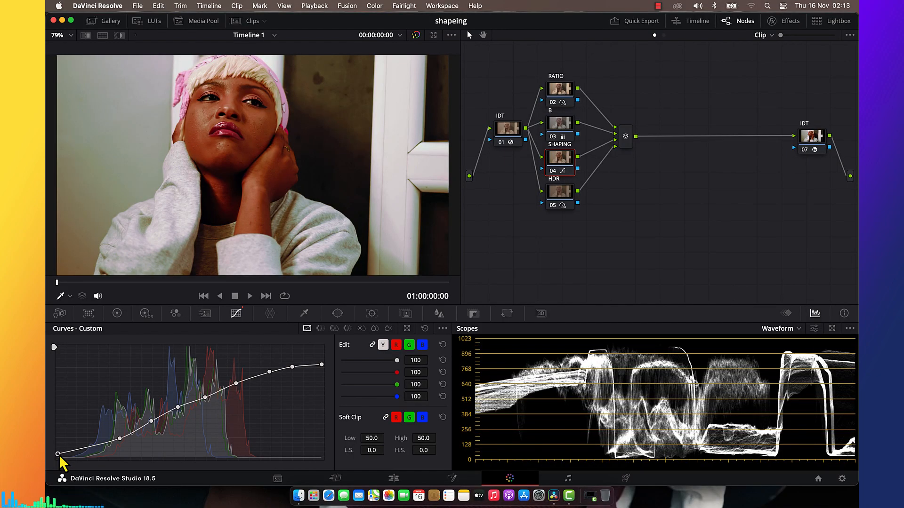
Step: Try unlinking the SHAPING curve channels and lowering the red, green and blue intensities to 0 each
click(381, 347)
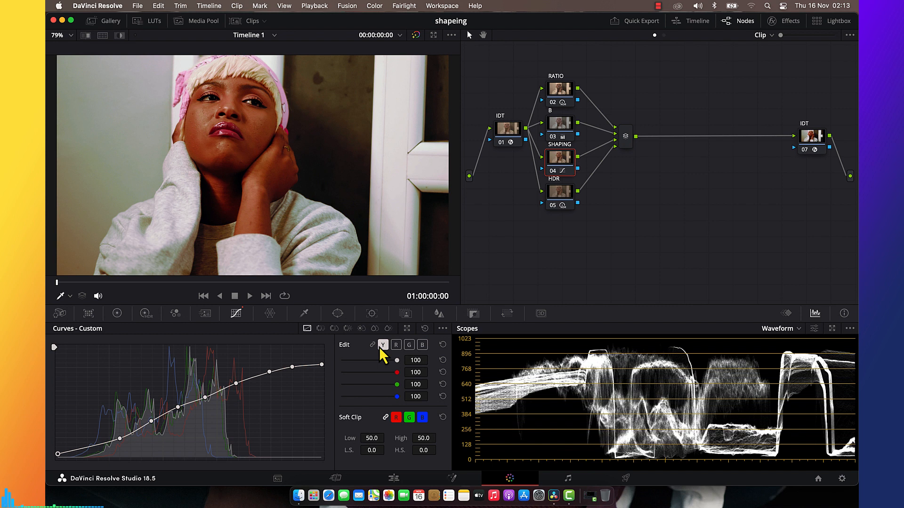
drag(397, 376, 337, 378)
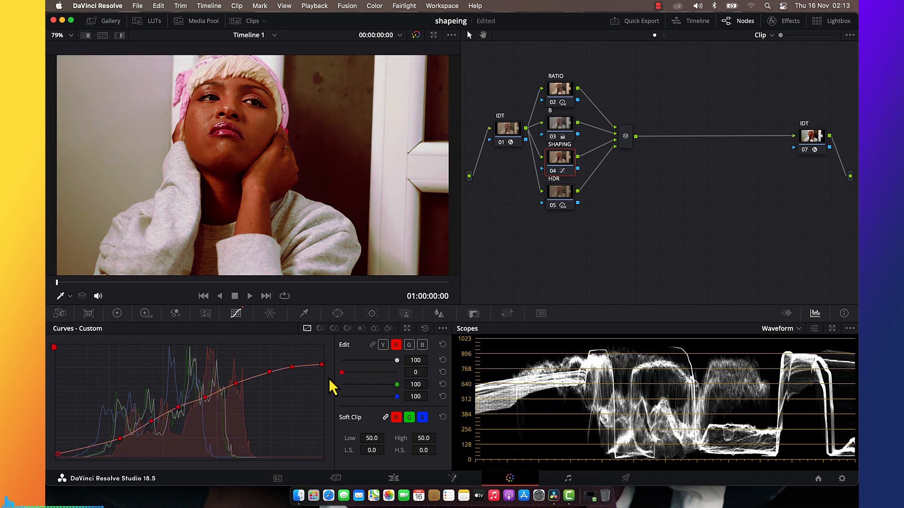
drag(396, 386, 335, 394)
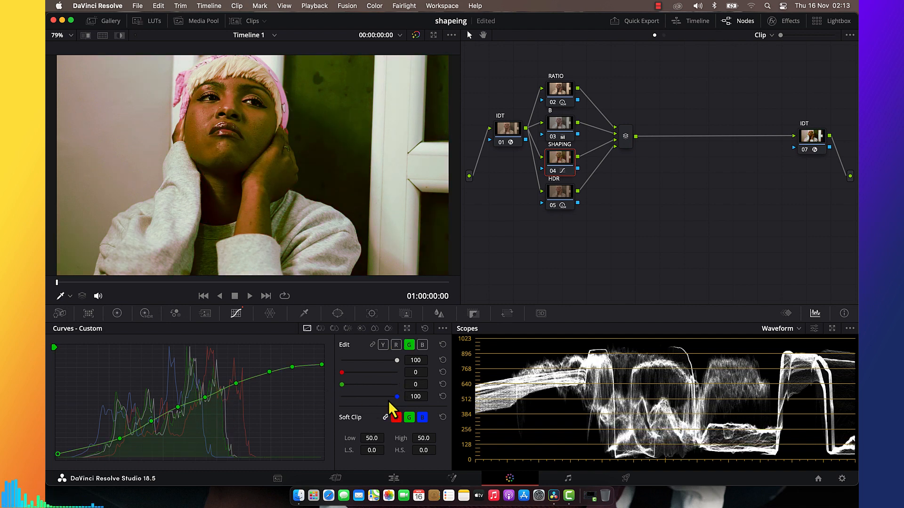
drag(395, 397, 334, 399)
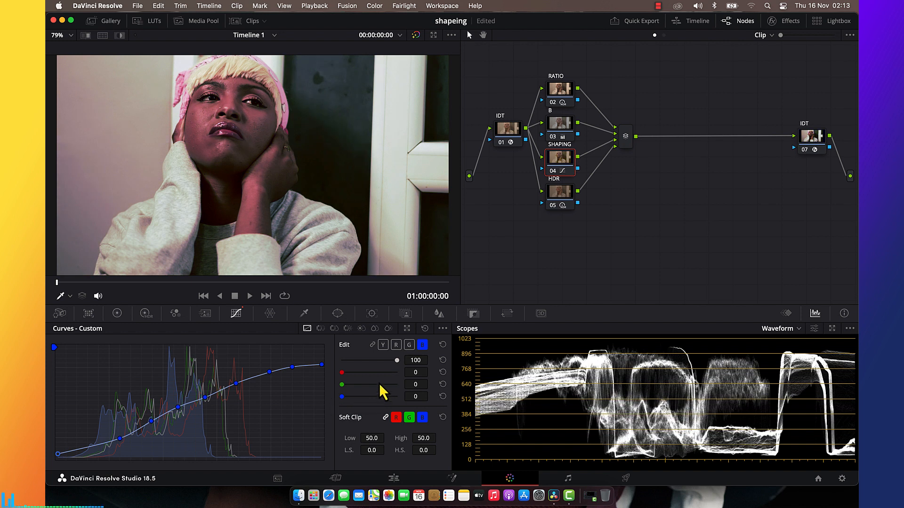
Step: Reset the luma, red, green and blue curves of the SHAPING node and link the channels again
click(441, 361)
click(444, 372)
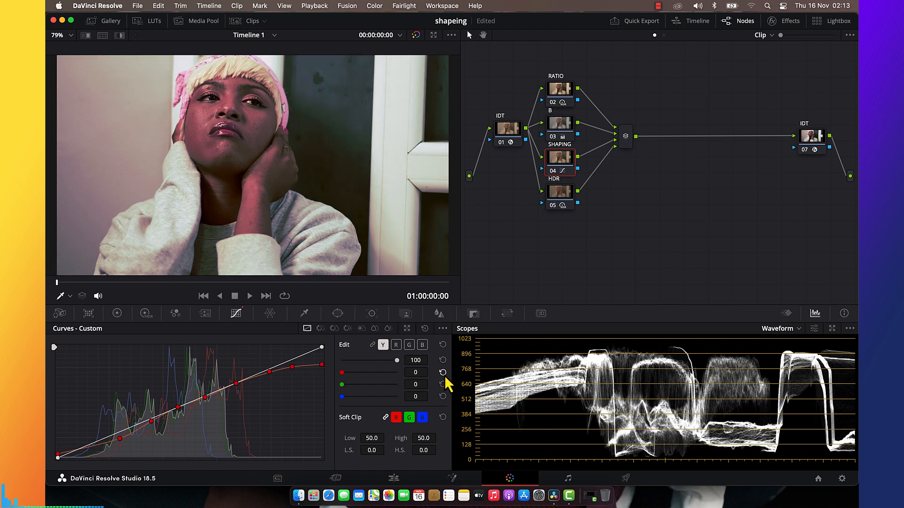
click(443, 385)
click(442, 396)
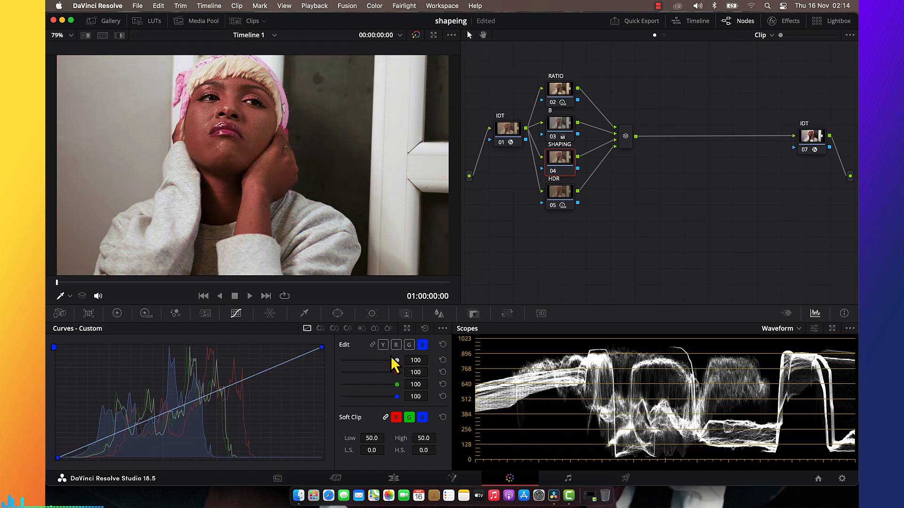
click(372, 345)
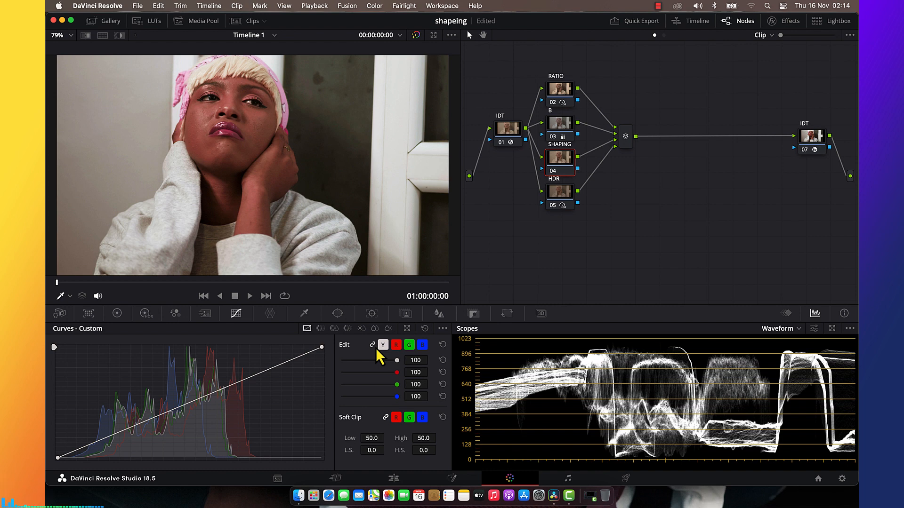
Step: Undo the channel curve resets and the red, green and blue intensity changes on the SHAPING node
key(super+z)
key(super+z)
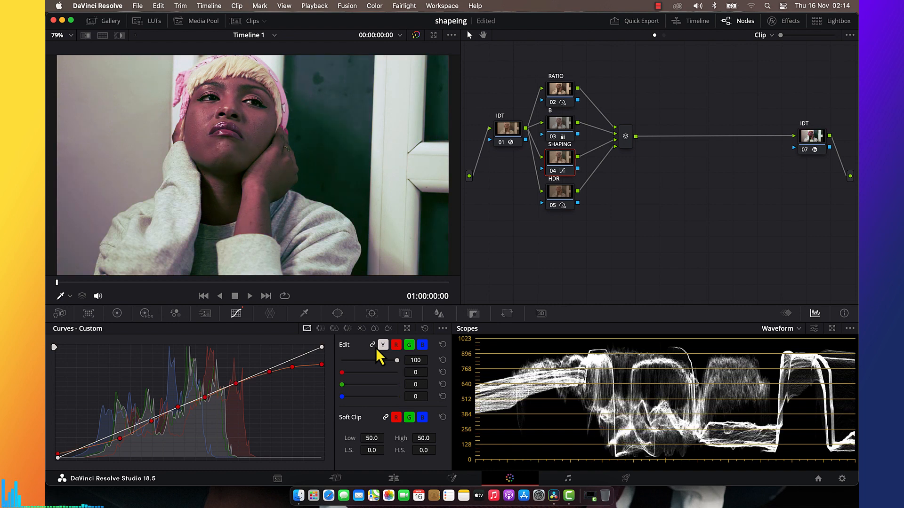
key(super+z)
key(super+z)
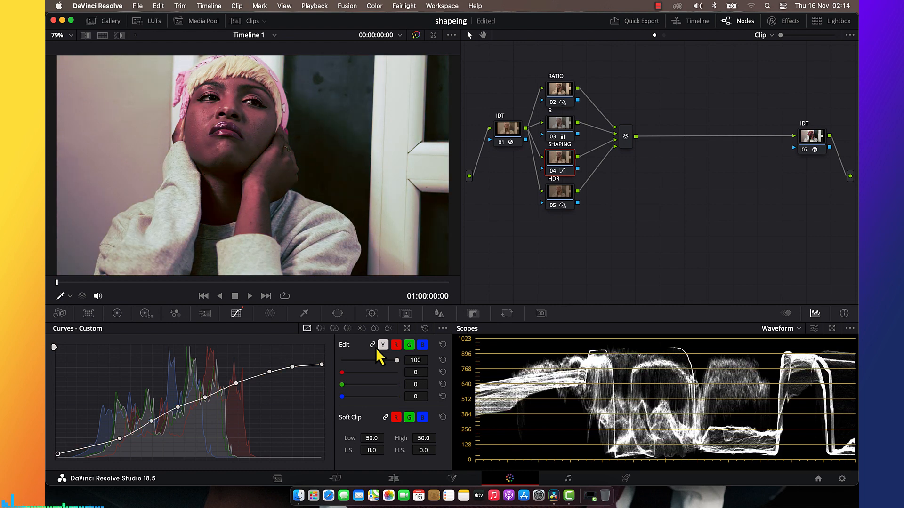
key(super+z)
key(super+z)
key(super+z)
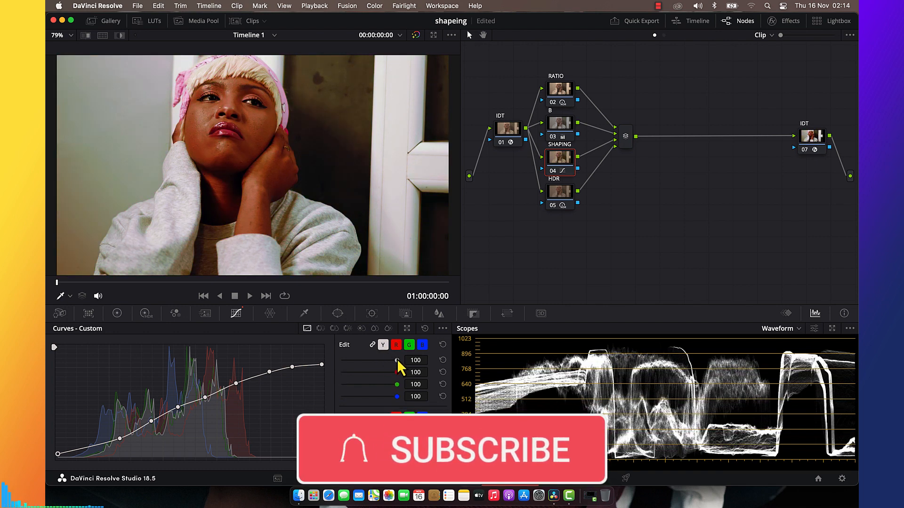
Step: Lower the linked intensity of all SHAPING curve channels to 75, checking the shot full screen along the way, and save the project
drag(398, 361, 379, 362)
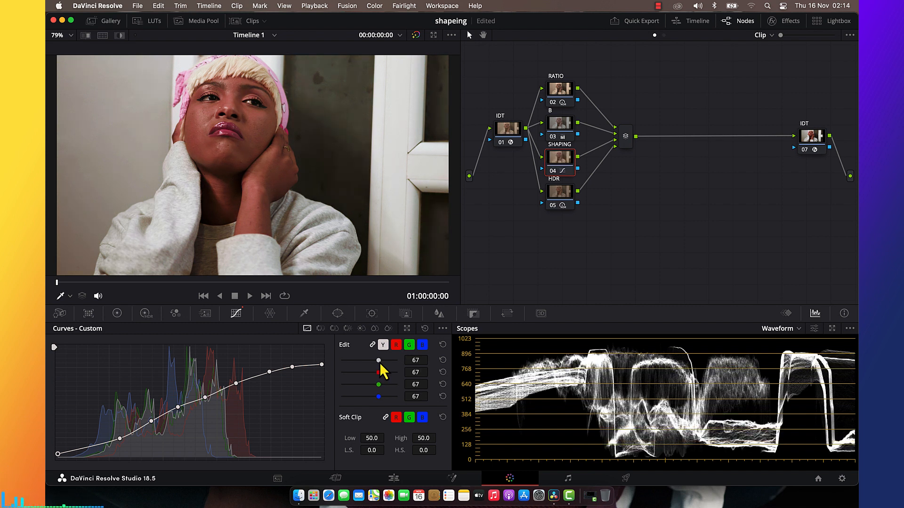
key(super+s)
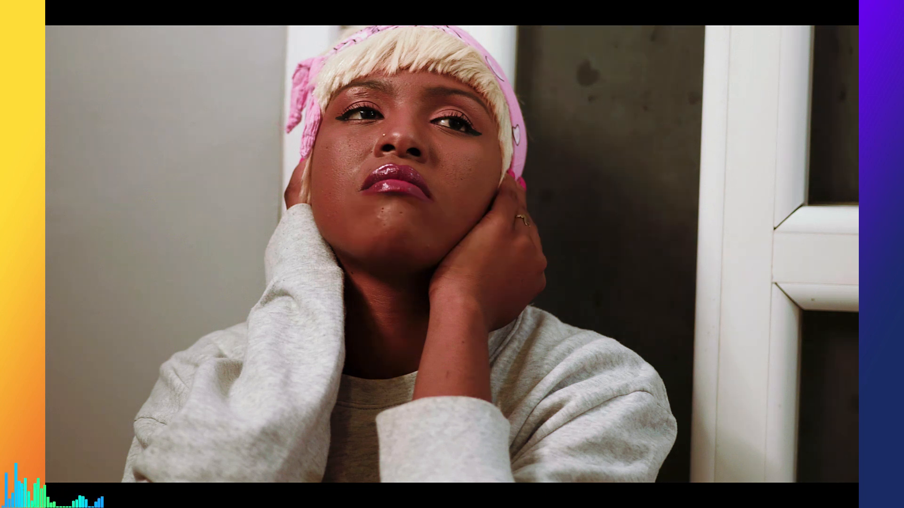
key(Escape)
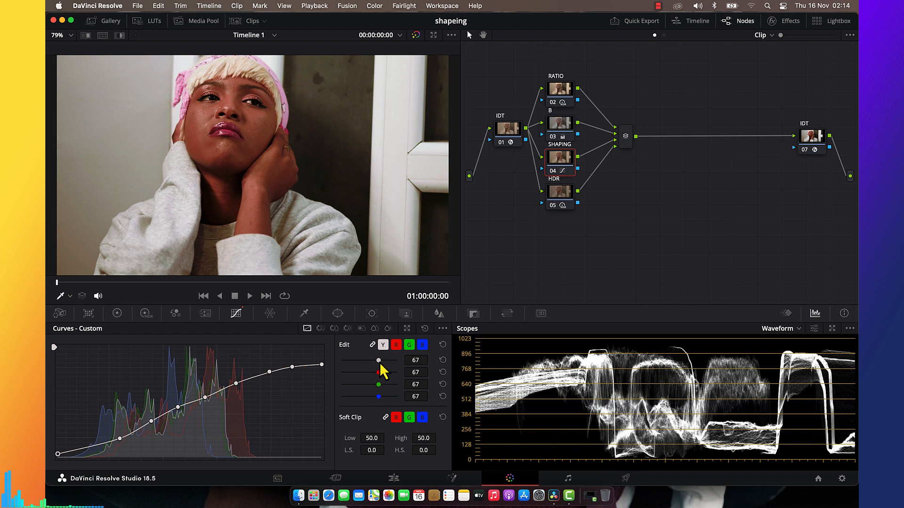
drag(380, 363, 384, 364)
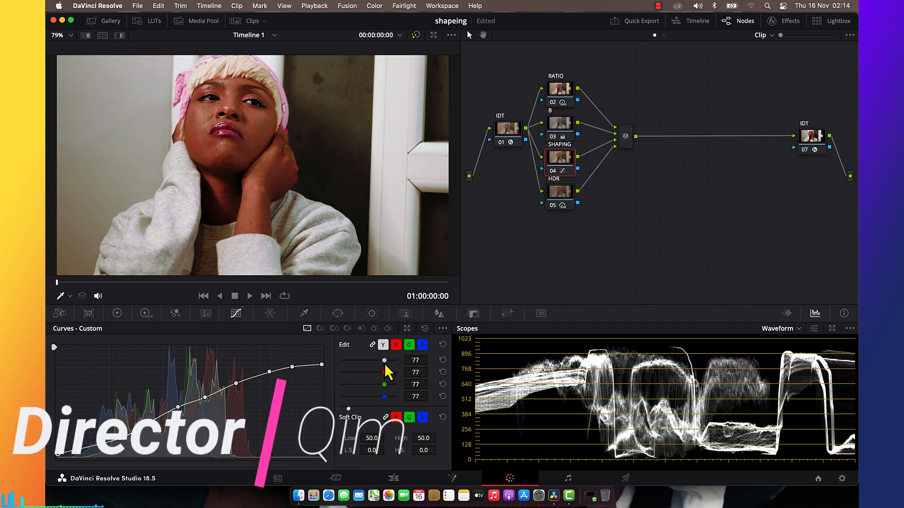
drag(384, 365, 384, 365)
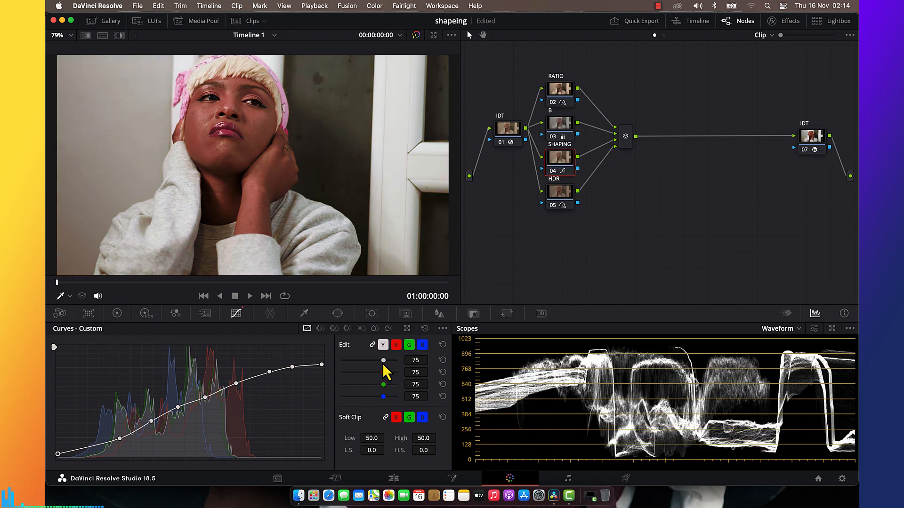
key(super+s)
Step: Set the Shadow zone's exposure to 0.08 in the HDR node's High Dynamic Range color wheels
click(567, 203)
click(145, 313)
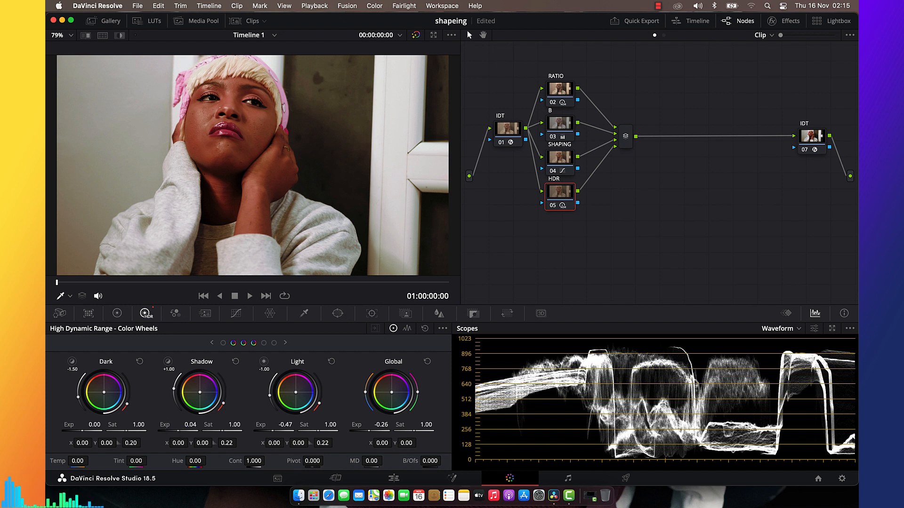
drag(190, 424, 191, 424)
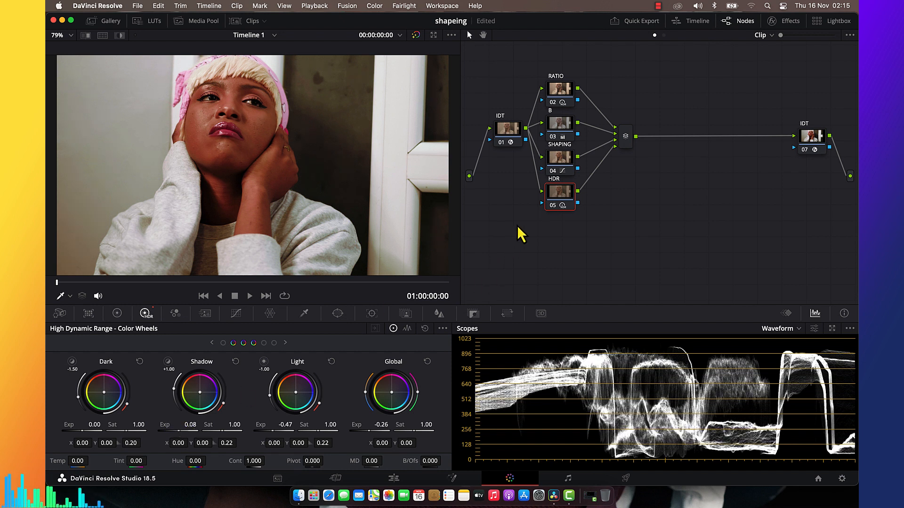
Step: Compare the shot with the SHAPING node disabled and re-enabled and with the whole grade bypassed, and save the project
click(566, 159)
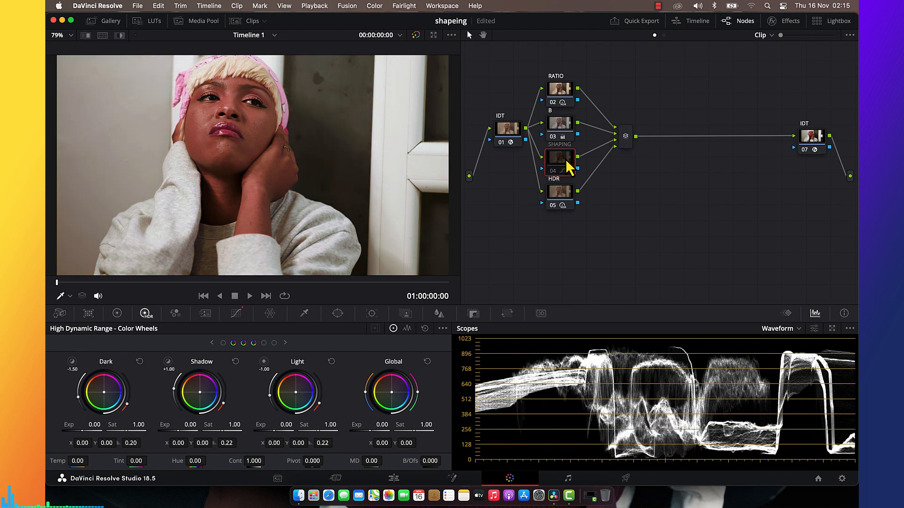
click(570, 164)
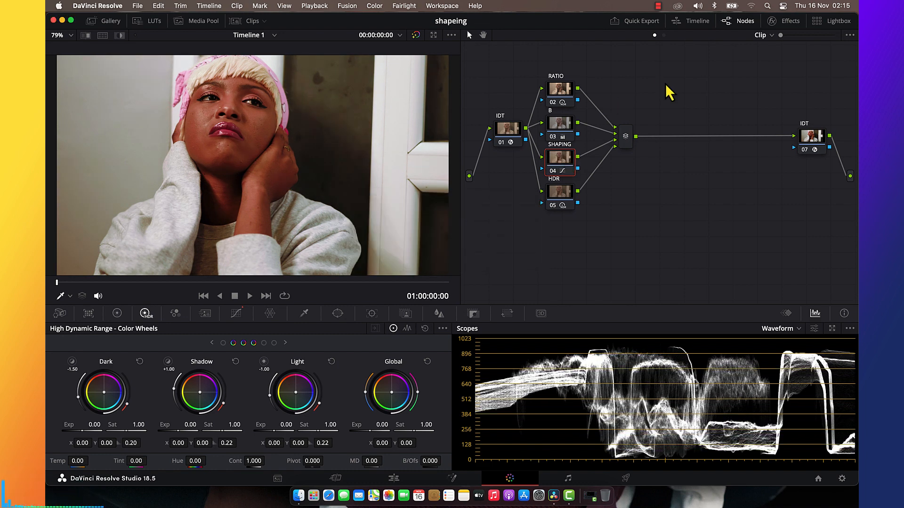
click(630, 141)
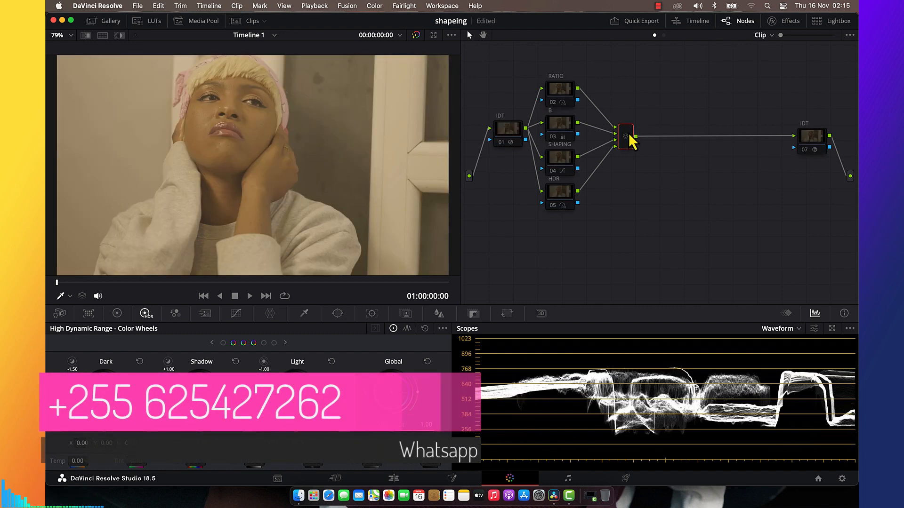
key(super+s)
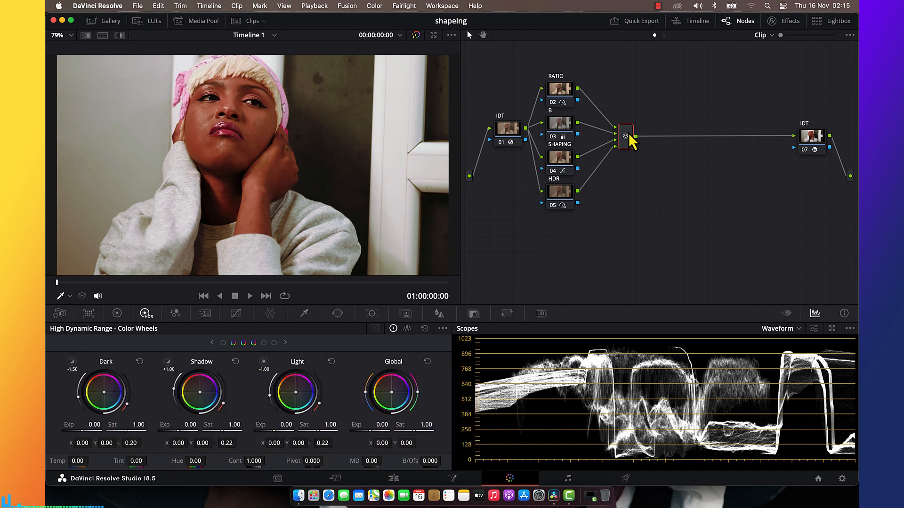
Step: Add a serial node after the first mixer, stack three parallel nodes under it, and move the new column up beside the first group
key(alt+s)
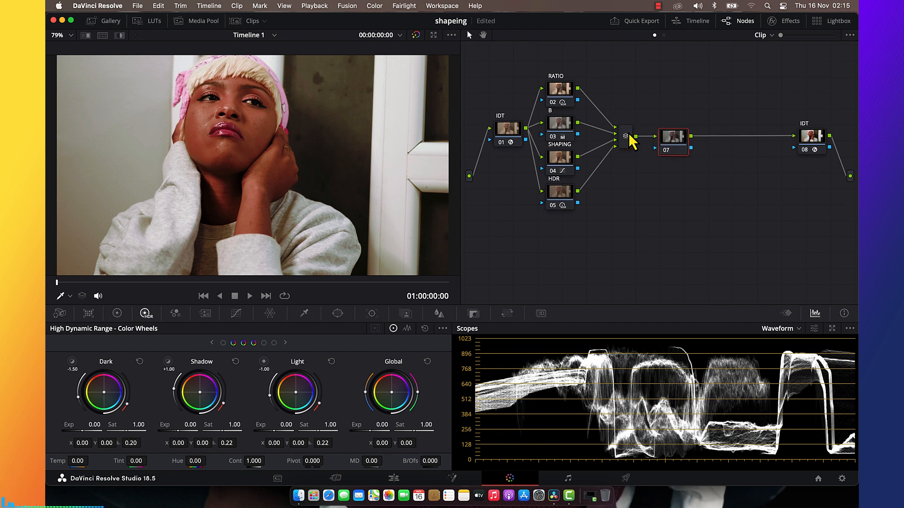
key(alt+p)
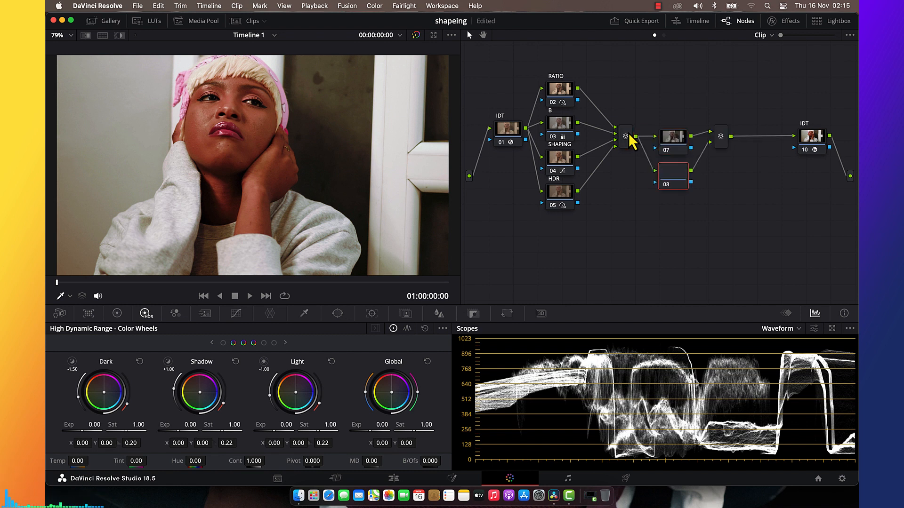
key(alt+p)
key(alt+p)
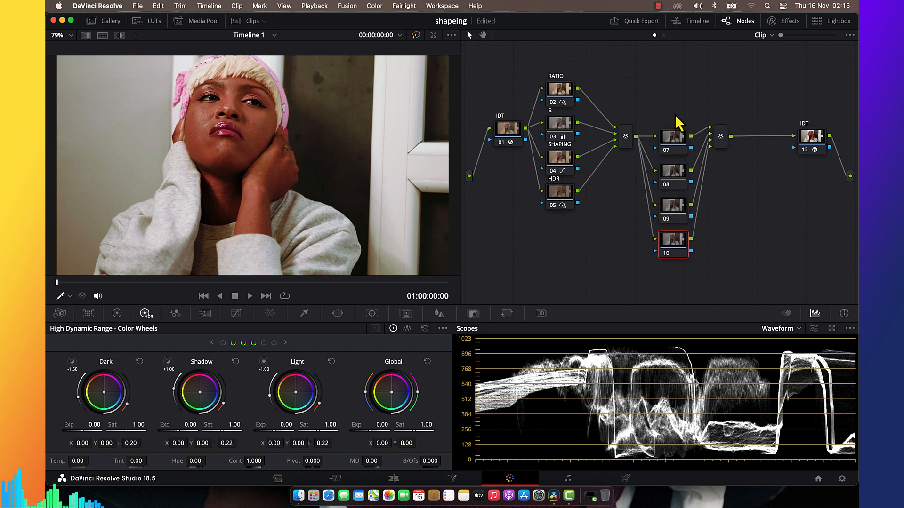
drag(677, 123, 682, 262)
click(675, 145)
drag(674, 140, 676, 95)
click(677, 93)
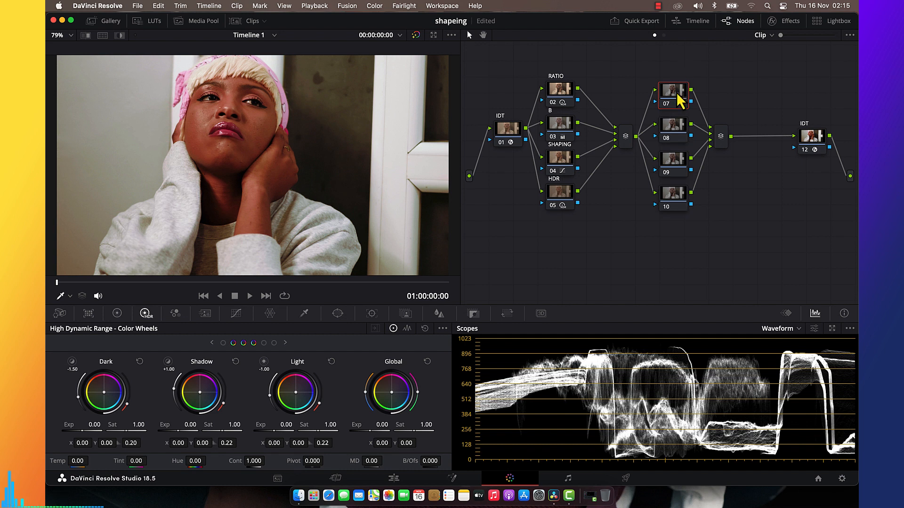
Step: Label the uppermost node of the new parallel group LOOK DNA and save the project
right_click(678, 98)
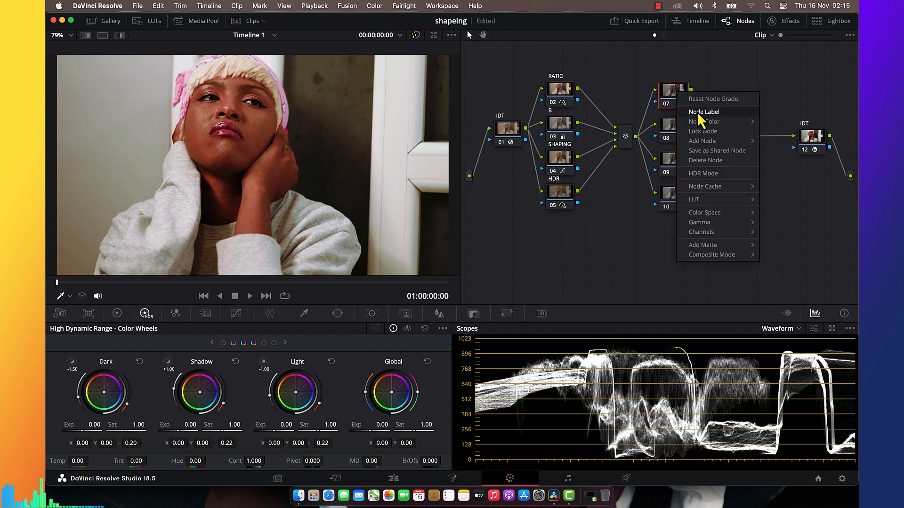
click(698, 119)
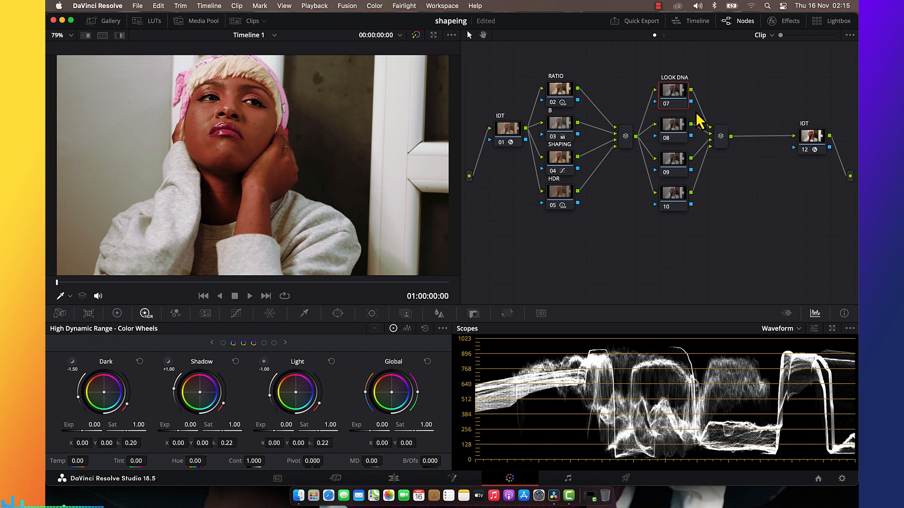
key(super+s)
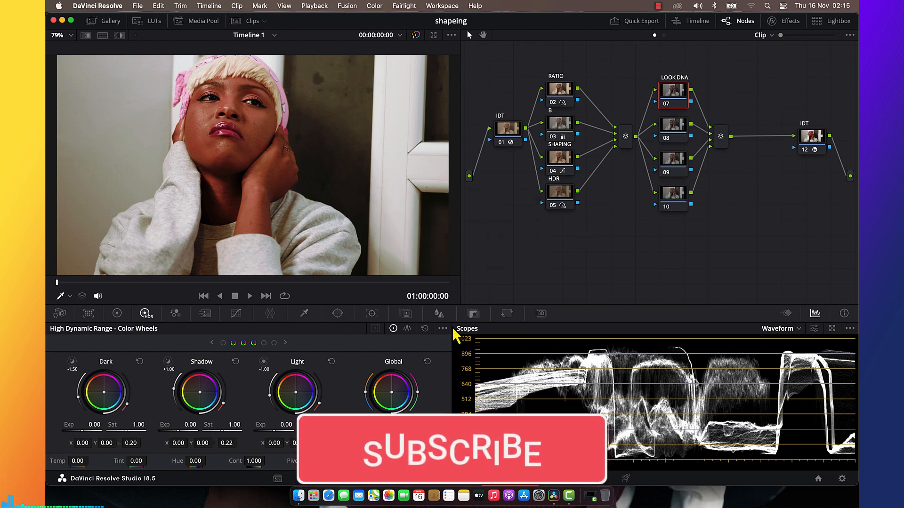
Step: Set the LOOK DNA node's key output gain to 0.5
click(473, 314)
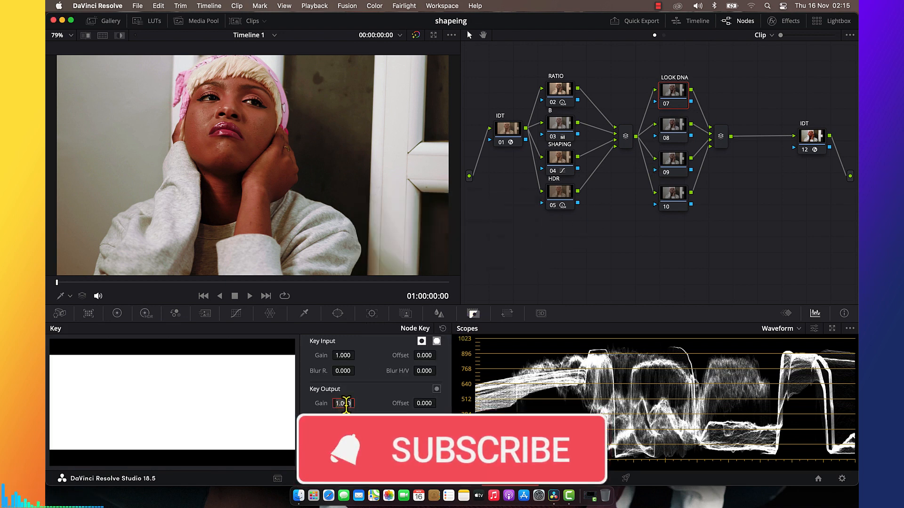
text(0)
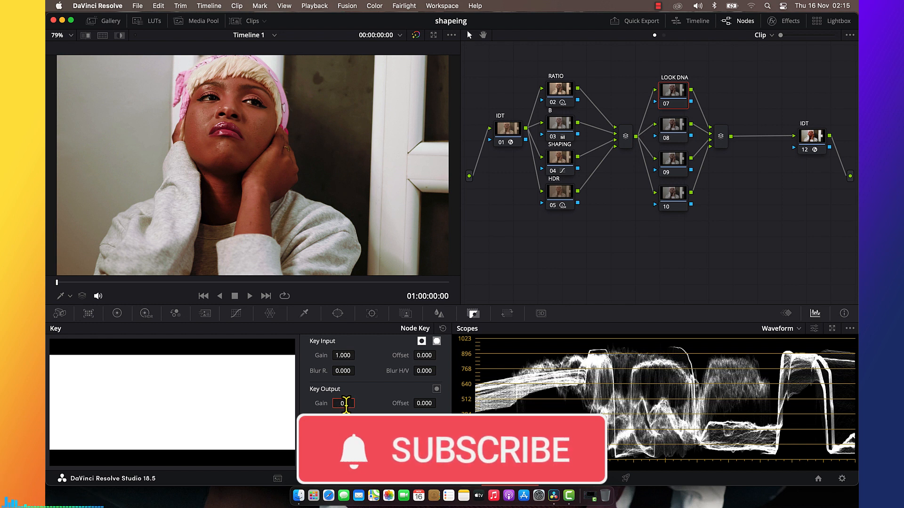
text(.5)
key(Return)
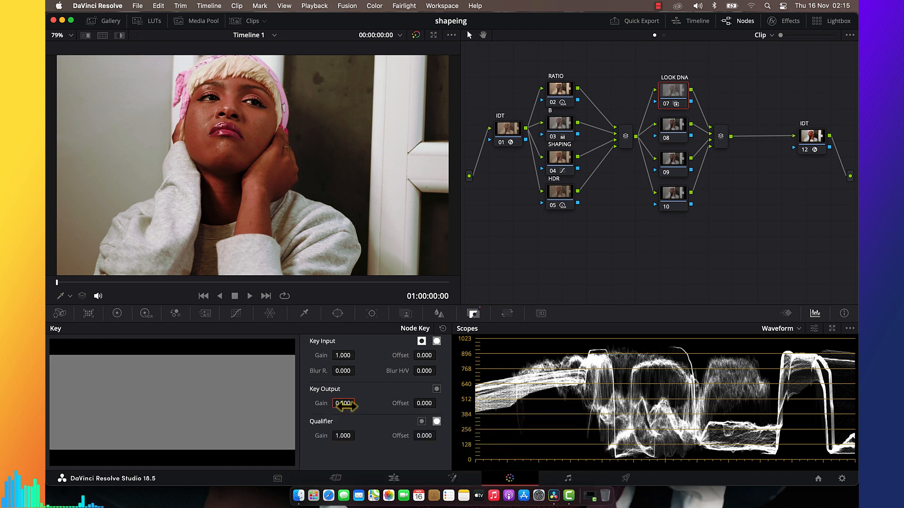
Step: Open the Look DNA folder inside the DirectorQim Package Luts in the LUT browser
click(154, 21)
click(105, 115)
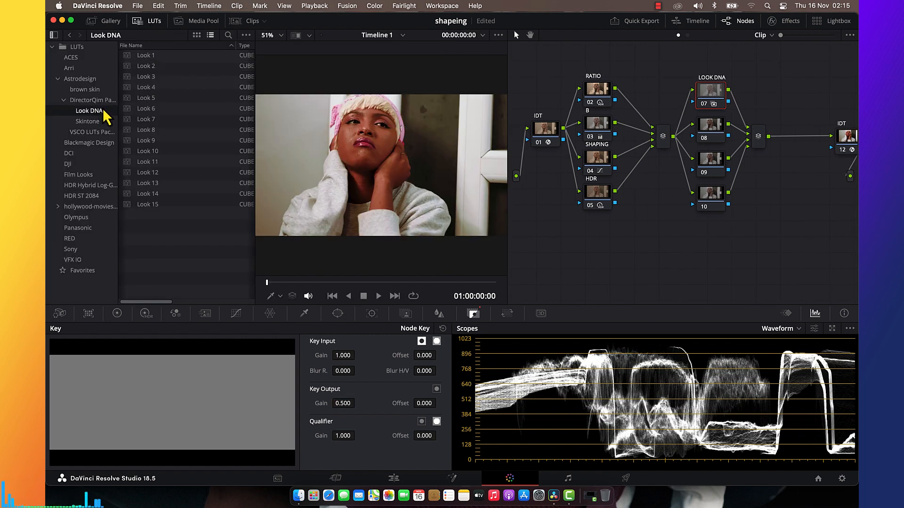
click(97, 100)
click(91, 80)
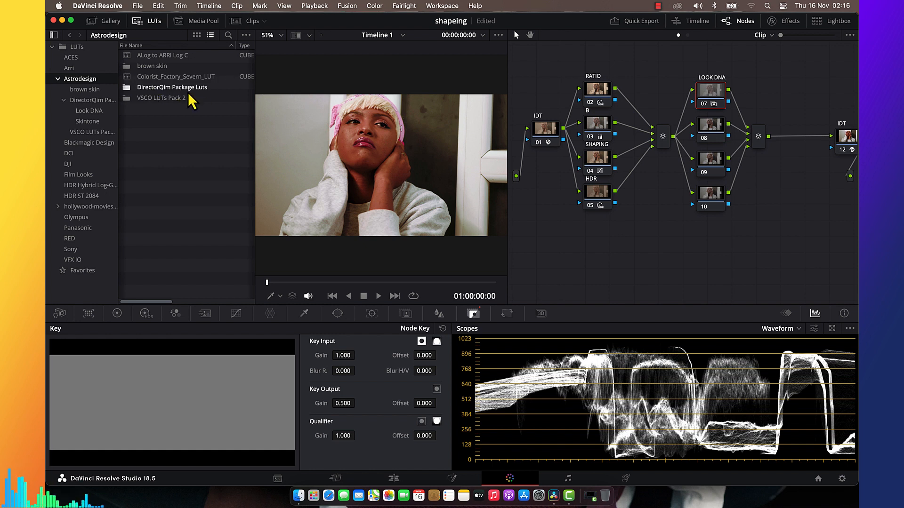
double_click(199, 89)
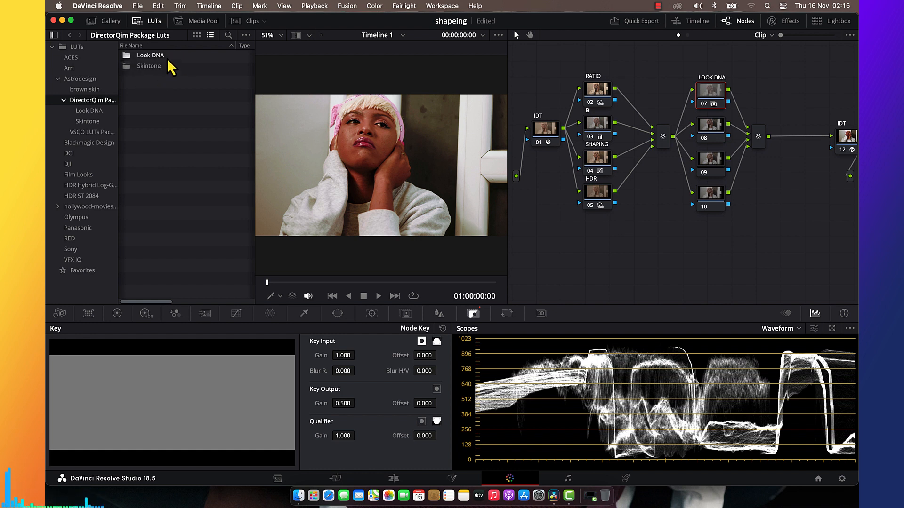
double_click(167, 58)
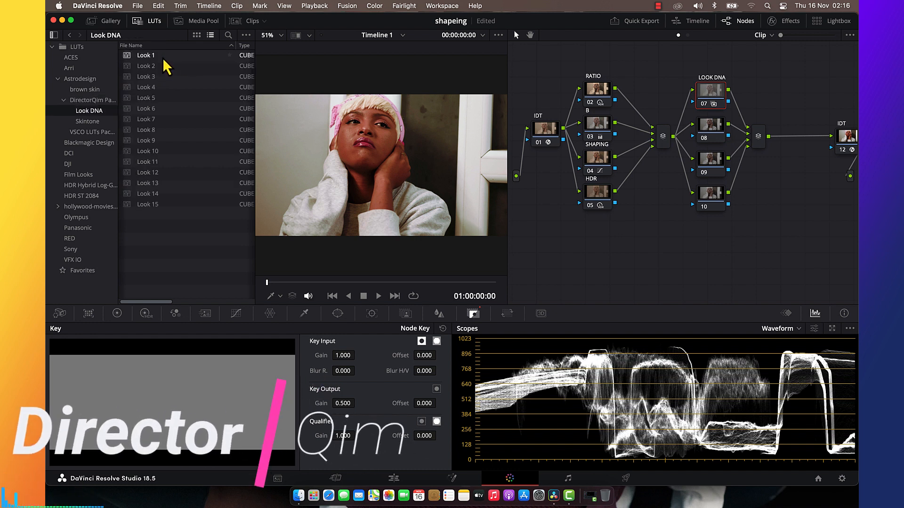
Step: Try out the Look DNA LUTs one by one on the LOOK DNA node, working from Look 1 towards Look 15
double_click(163, 57)
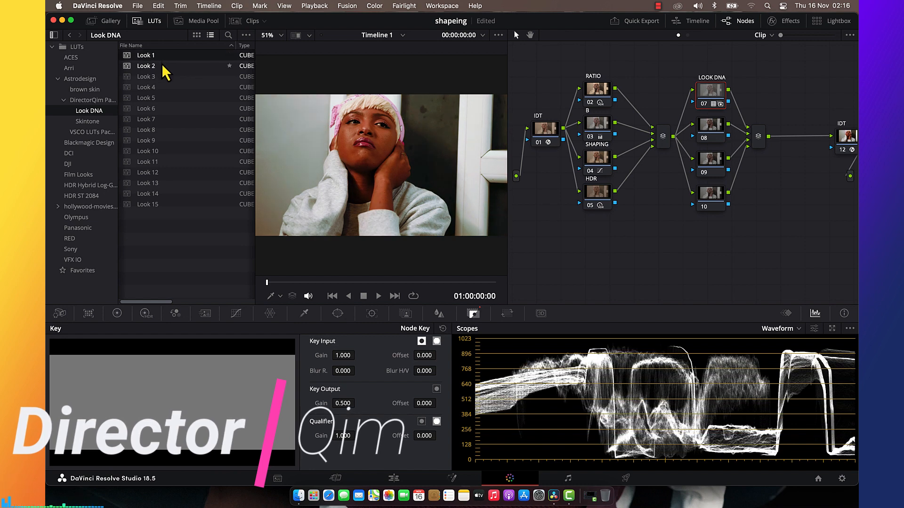
double_click(160, 71)
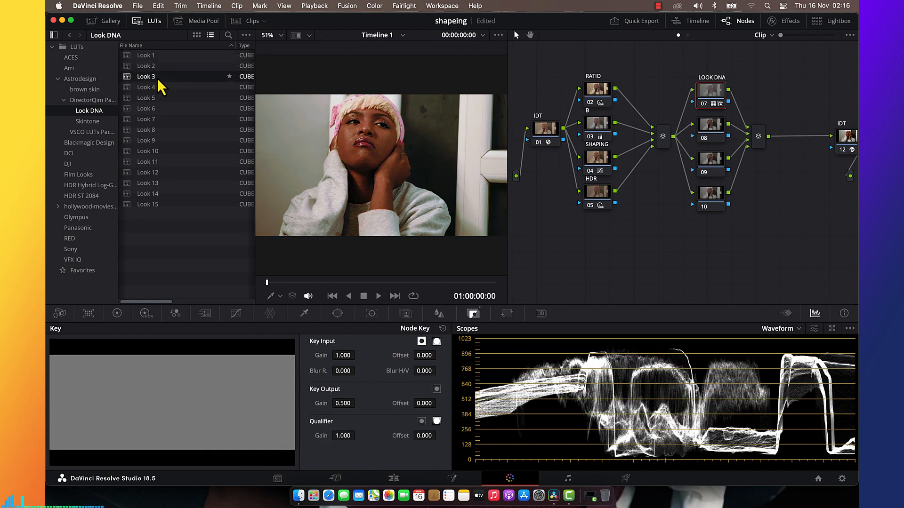
double_click(160, 79)
double_click(159, 88)
double_click(159, 98)
double_click(158, 110)
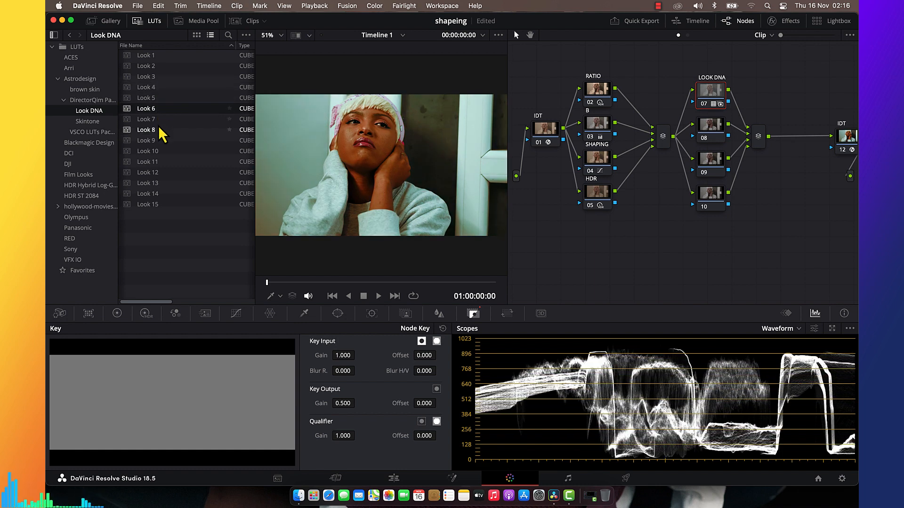
double_click(159, 129)
double_click(159, 123)
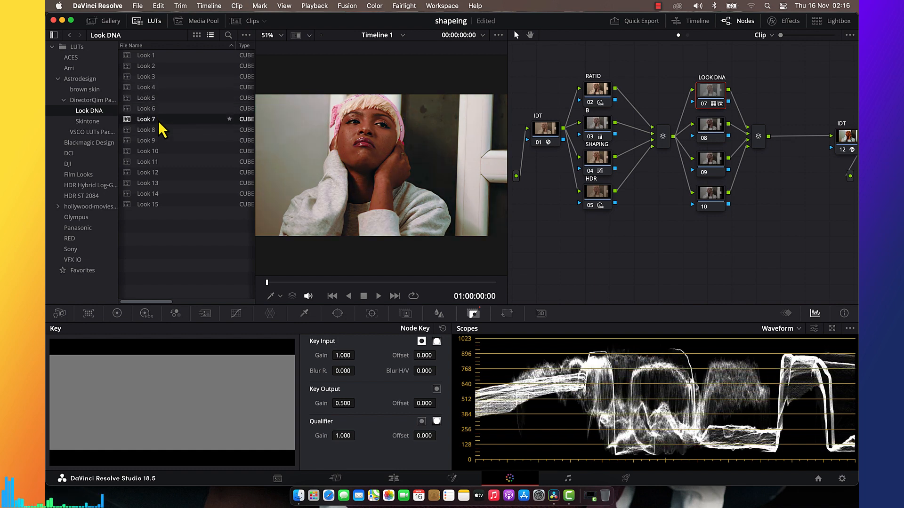
double_click(159, 132)
double_click(160, 140)
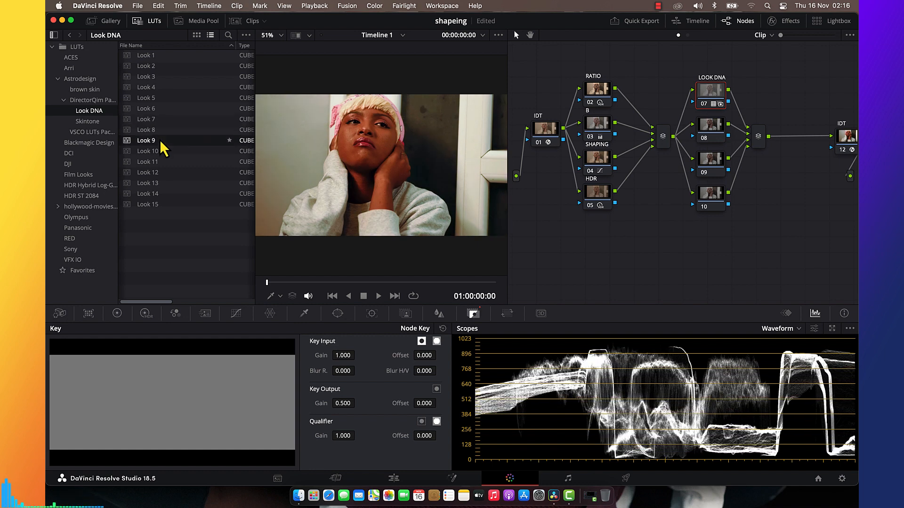
double_click(160, 151)
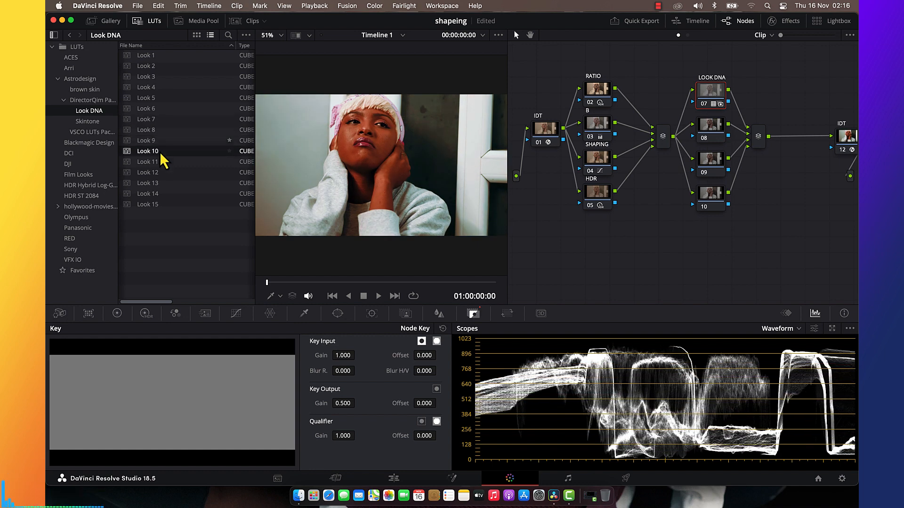
double_click(159, 162)
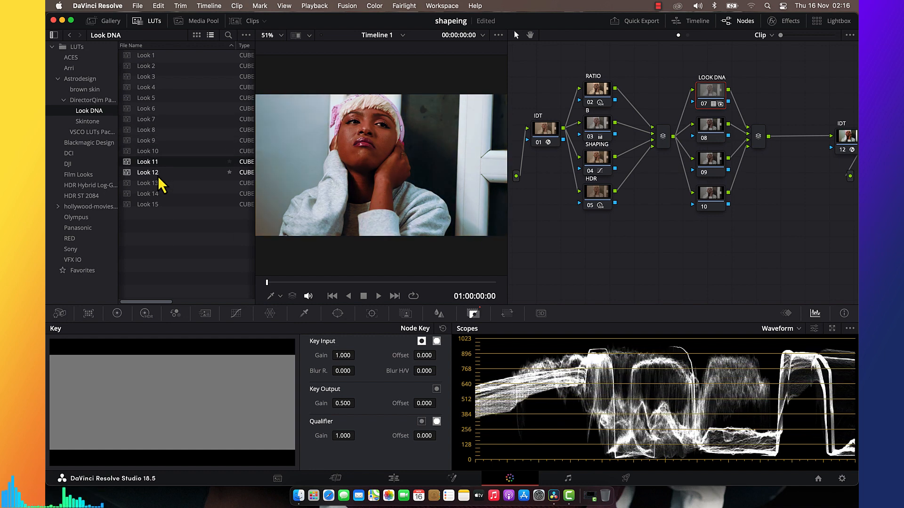
double_click(159, 173)
double_click(157, 193)
double_click(158, 204)
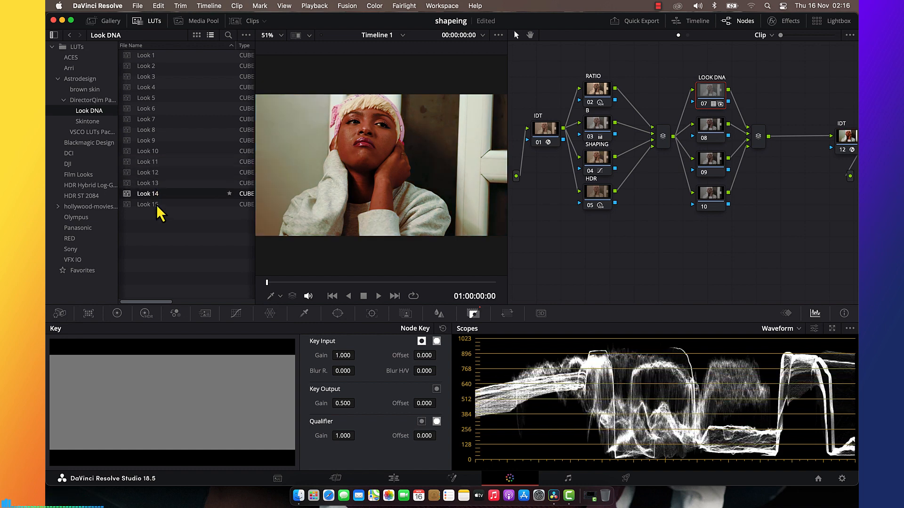
Step: Apply the Look 1 LUT to the LOOK DNA node after judging looks full screen, and save the project
double_click(152, 57)
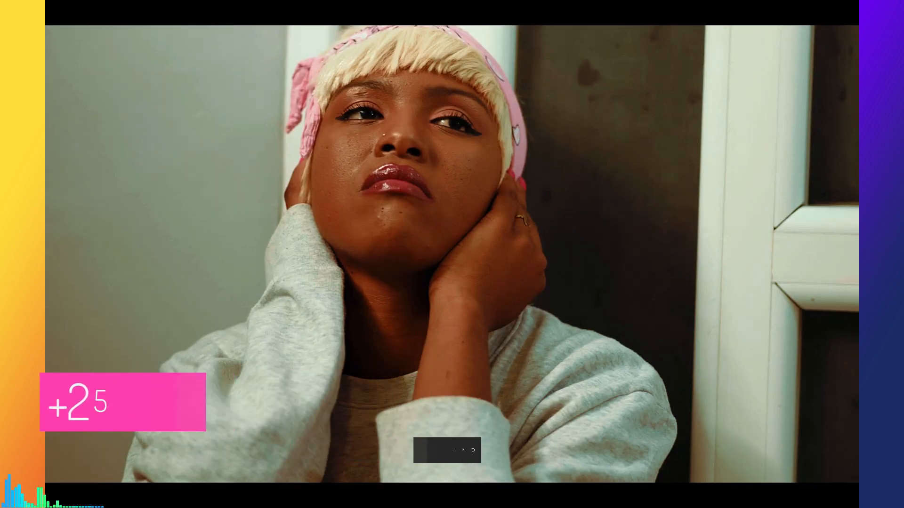
key(Escape)
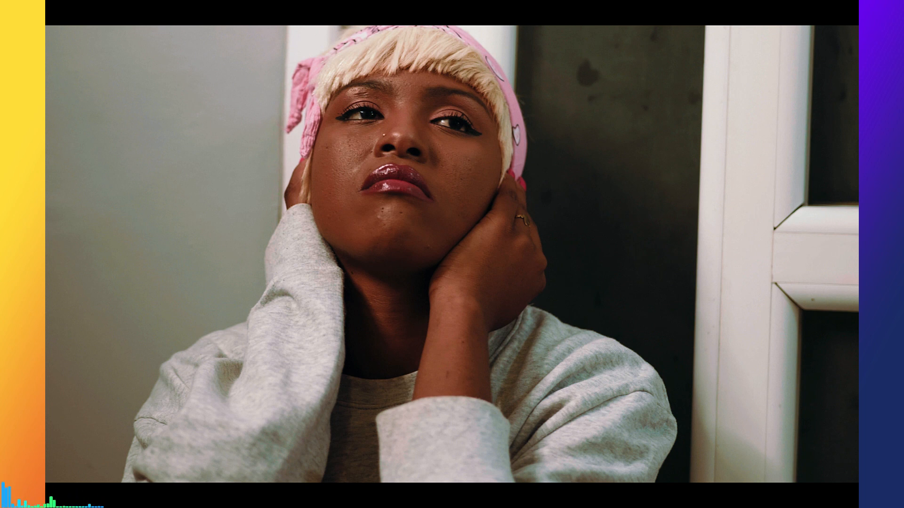
key(Escape)
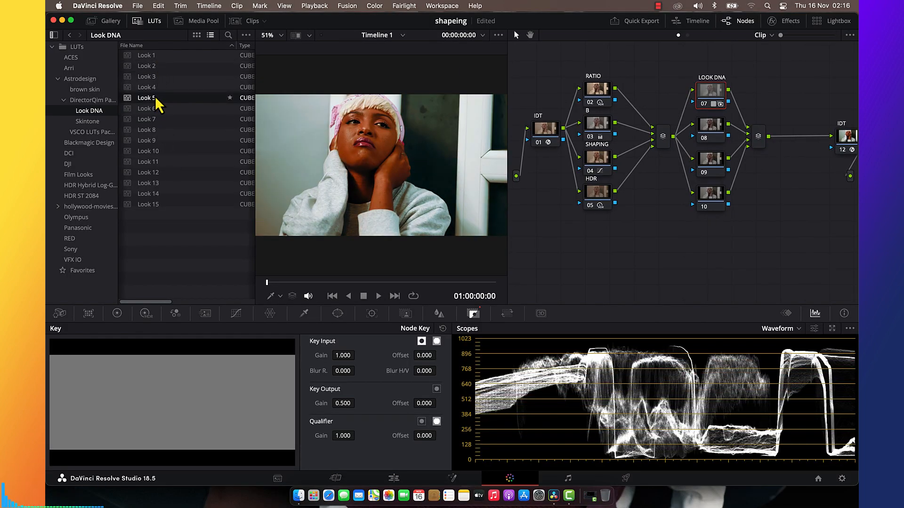
key(super+f)
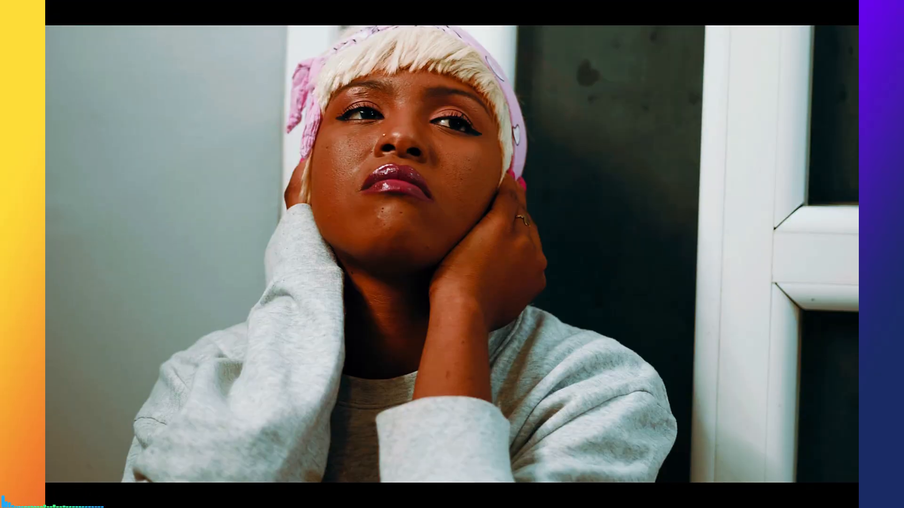
key(Escape)
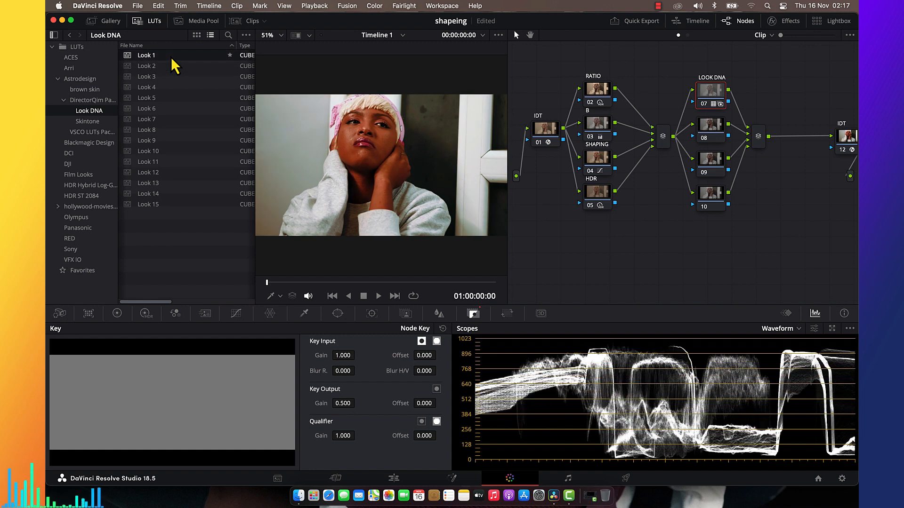
click(147, 24)
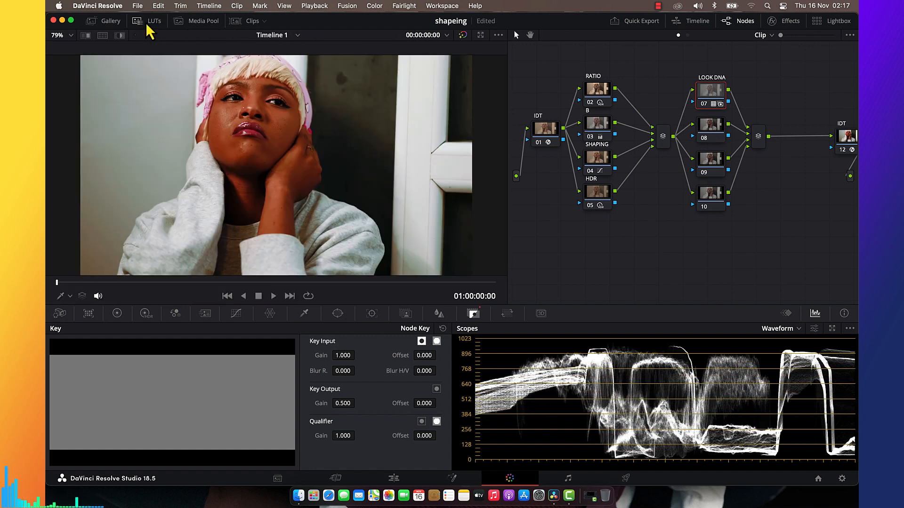
key(super+s)
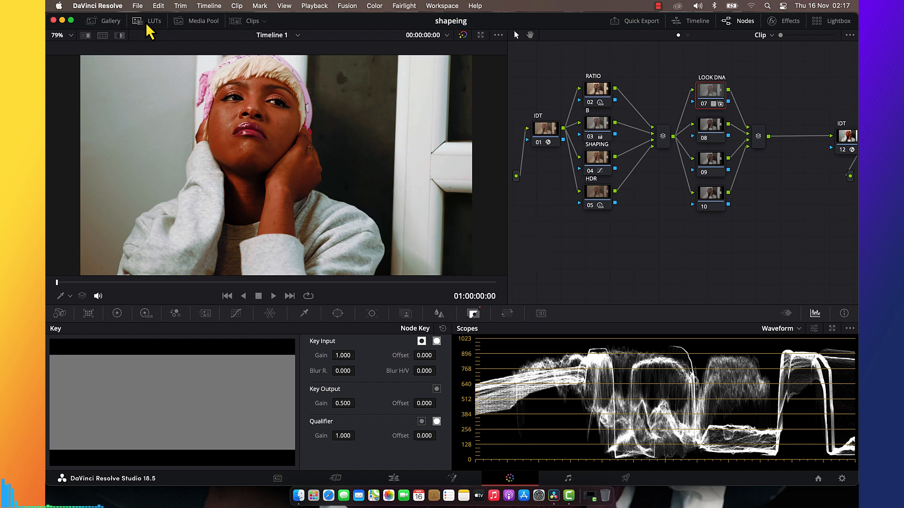
Step: Warm the LOOK DNA node by setting its primaries temperature to 300
click(116, 313)
click(143, 342)
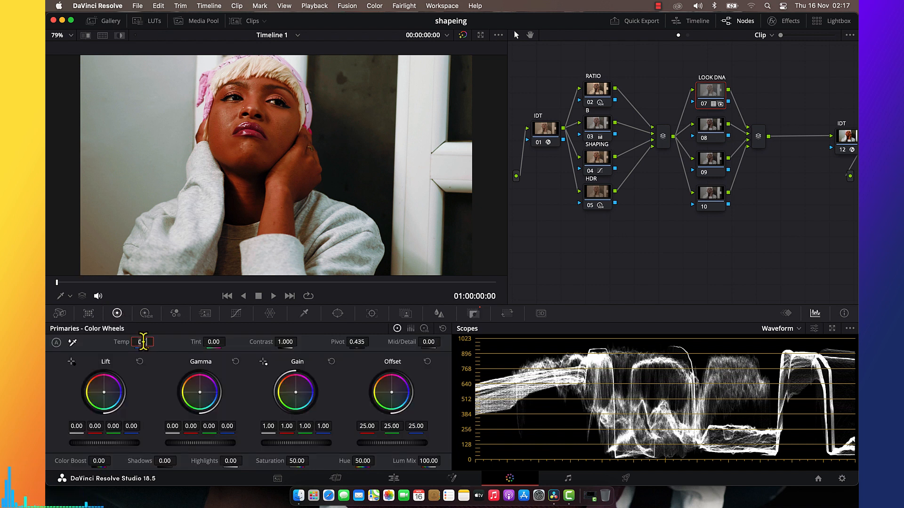
text(3)
key(Return)
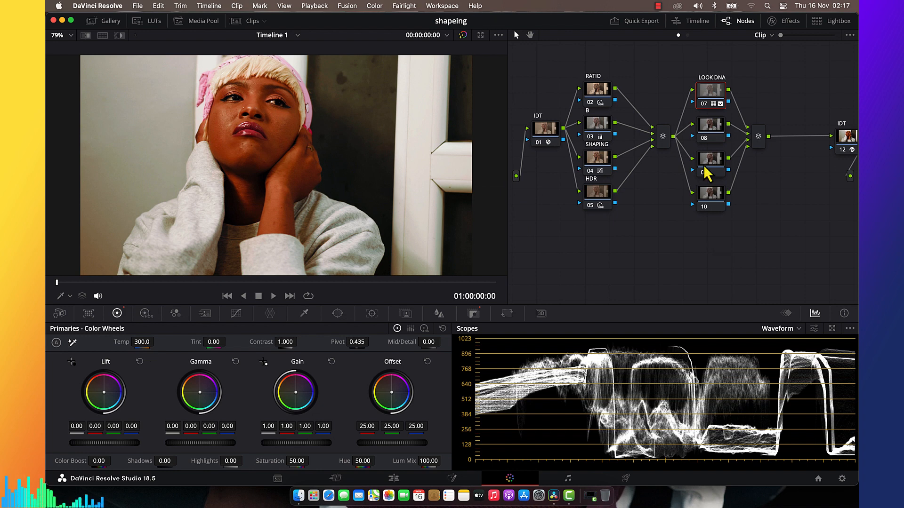
Step: Sample the cheek's skin tone with the HSL qualifier on node 08 and turn on the highlight view of the selection
click(714, 134)
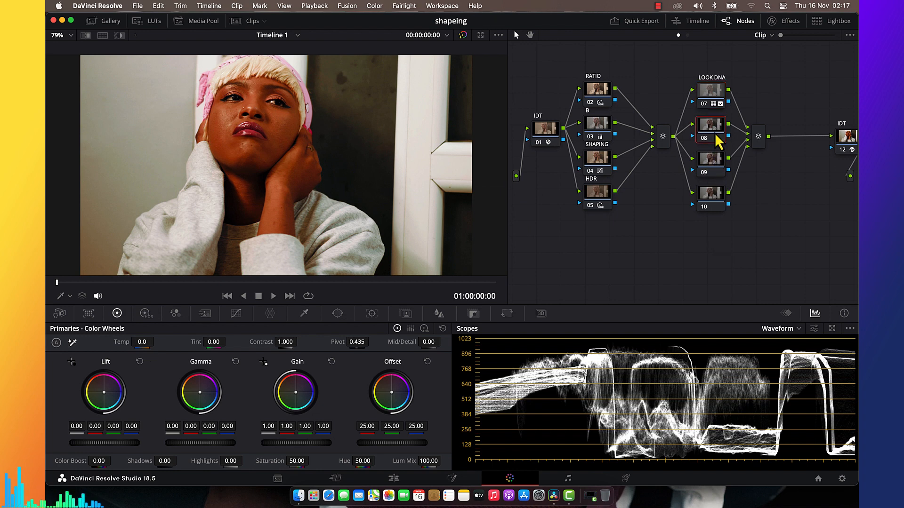
click(304, 313)
click(277, 138)
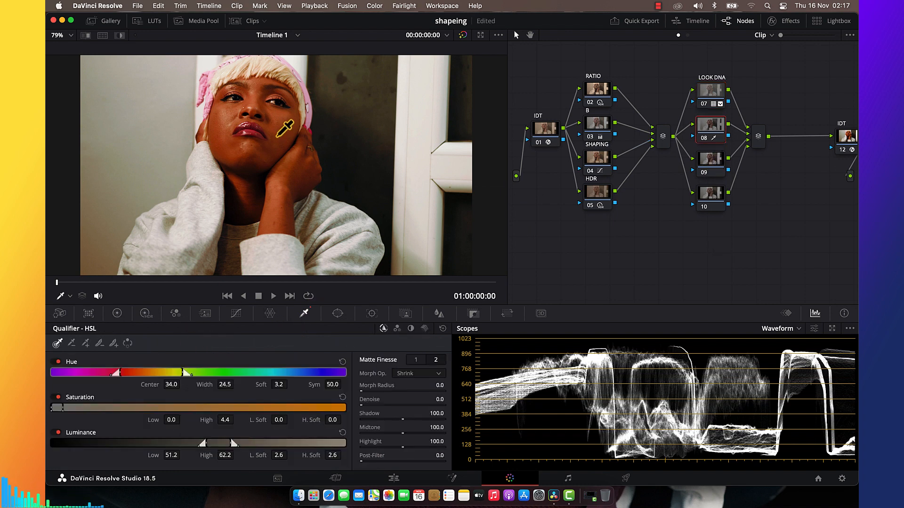
click(121, 36)
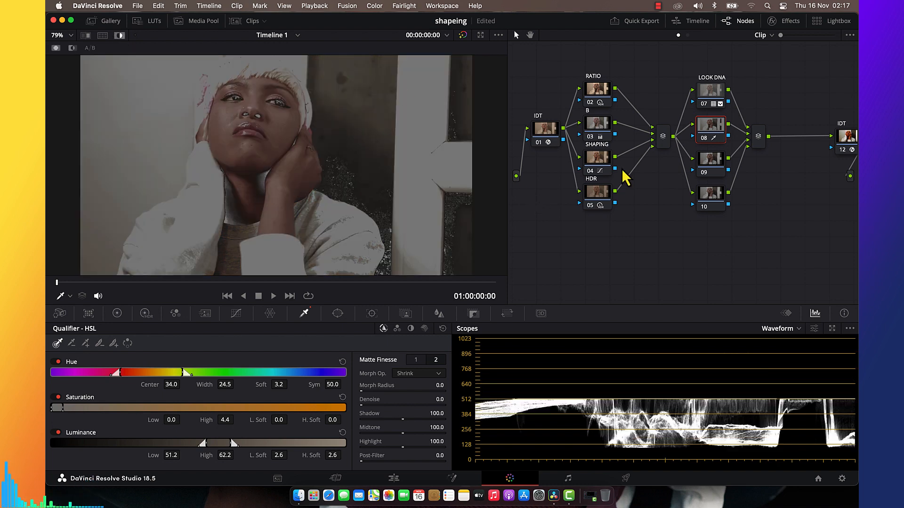
Step: Compare the skin key with the SHAPING node off and on, and refine it with hue width 7.2 and denoise 6.3
click(594, 173)
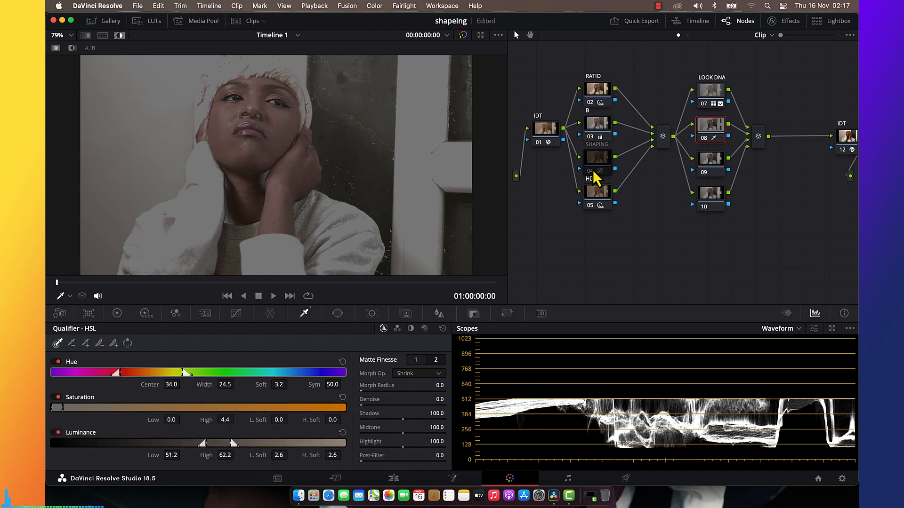
click(594, 172)
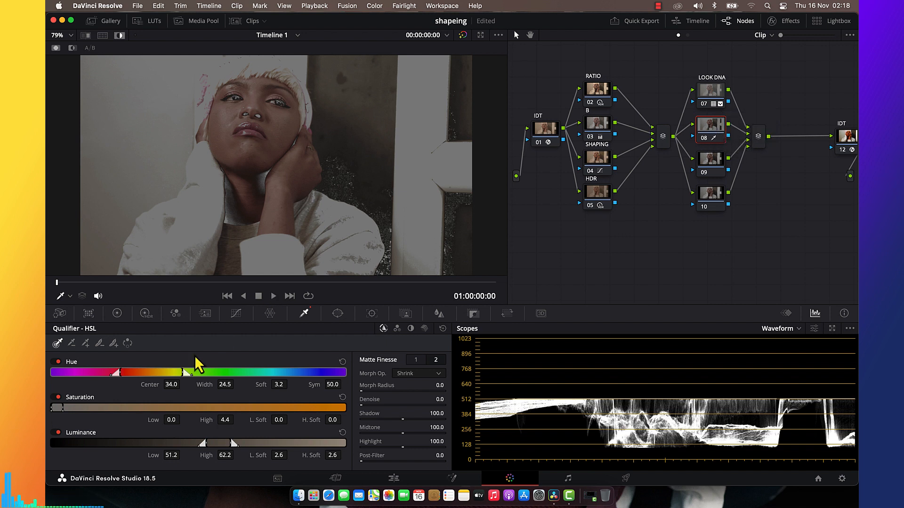
mouse_move(225, 385)
mouse_down()
mouse_move(189, 384)
mouse_move(240, 384)
mouse_up()
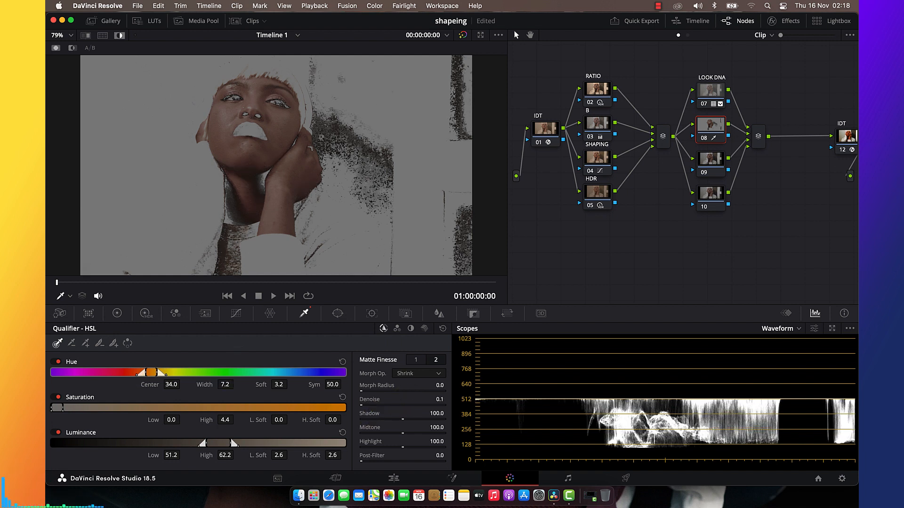
drag(371, 399, 376, 399)
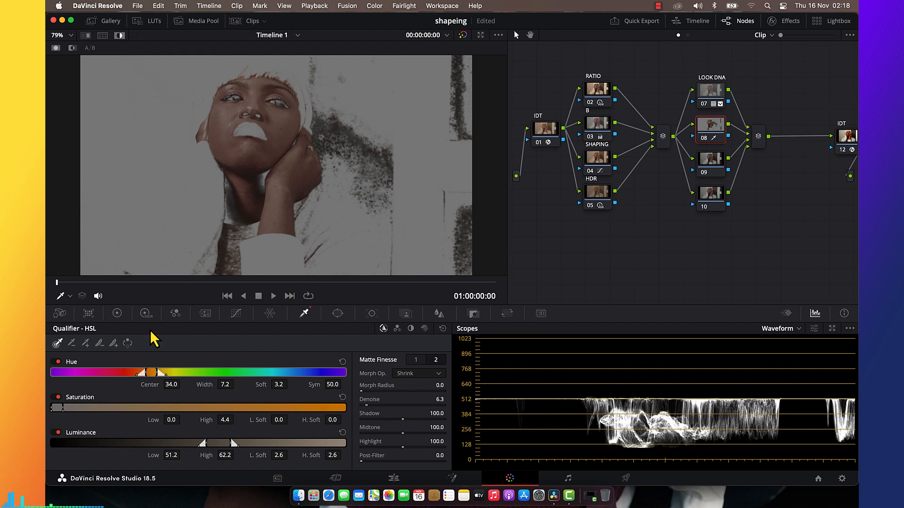
Step: Confine the skin key with a soft oval window around the face and neck, about size 33.8 and softness 4.5, and turn off the highlight view
click(339, 315)
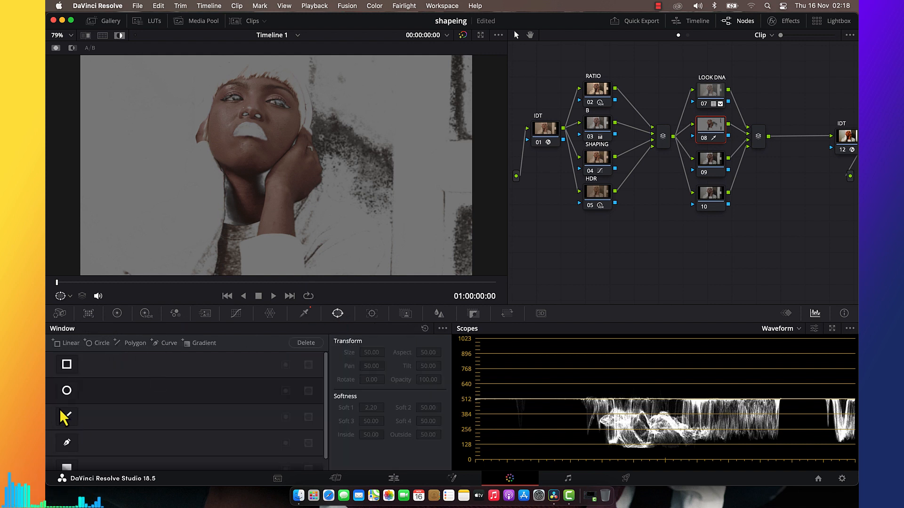
click(66, 390)
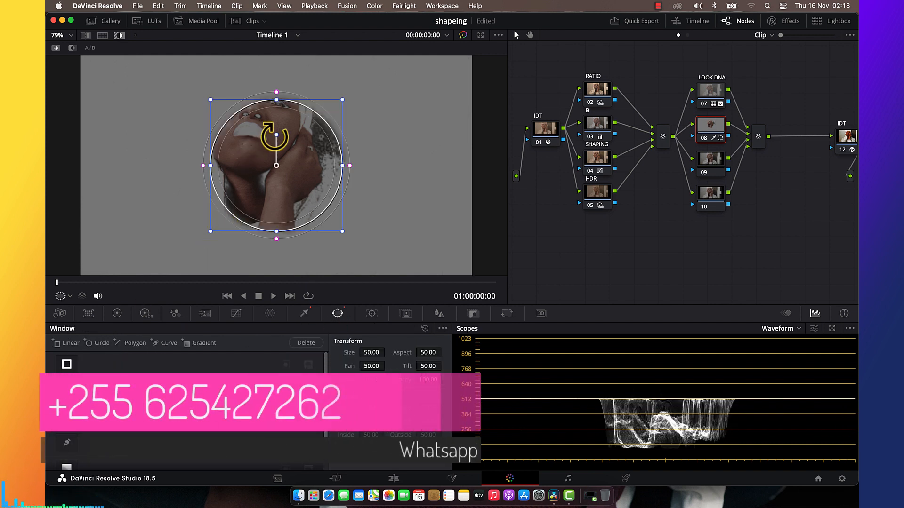
drag(211, 101, 181, 77)
drag(284, 146, 280, 127)
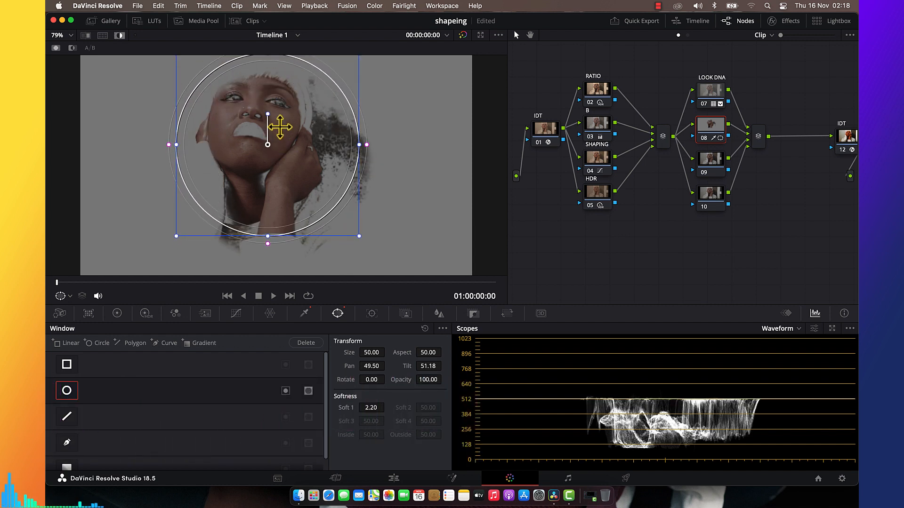
right_click(358, 143)
click(335, 146)
drag(361, 144, 345, 151)
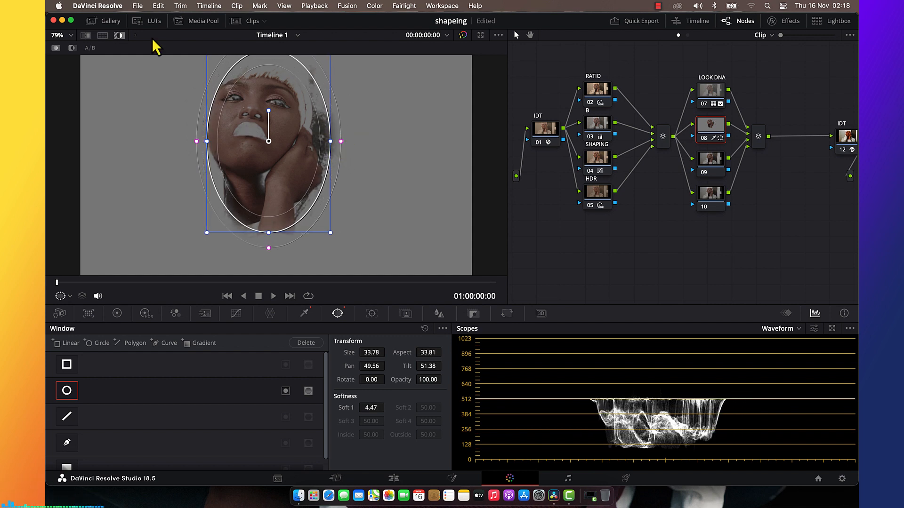
click(120, 36)
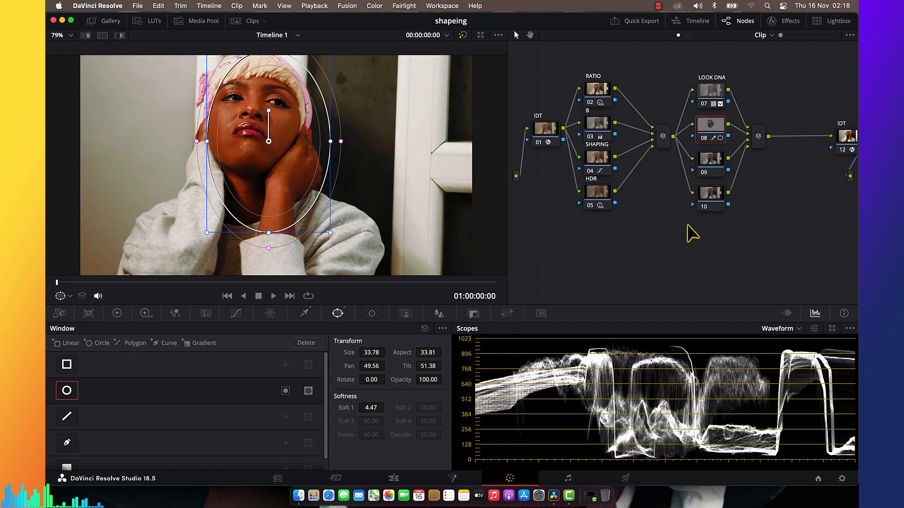
Step: Set node 08's key output gain to 0.5
click(475, 316)
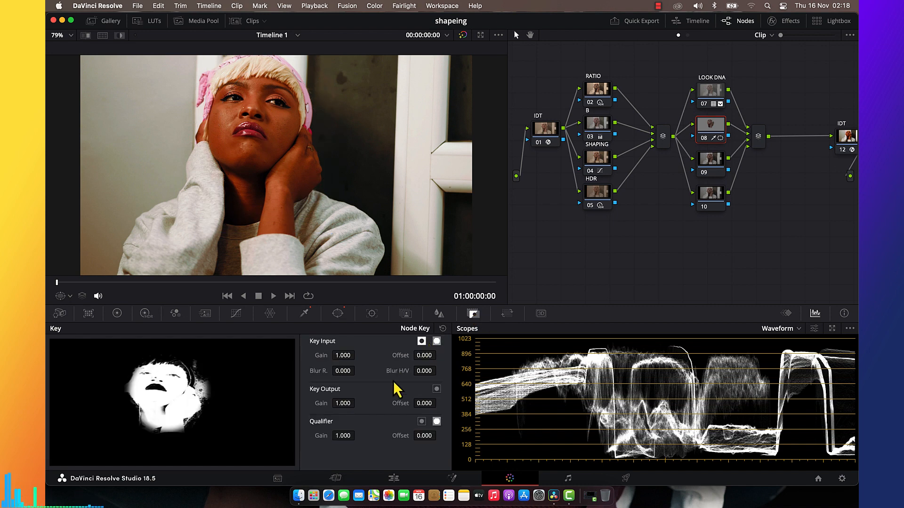
click(343, 403)
text(0.5)
key(Return)
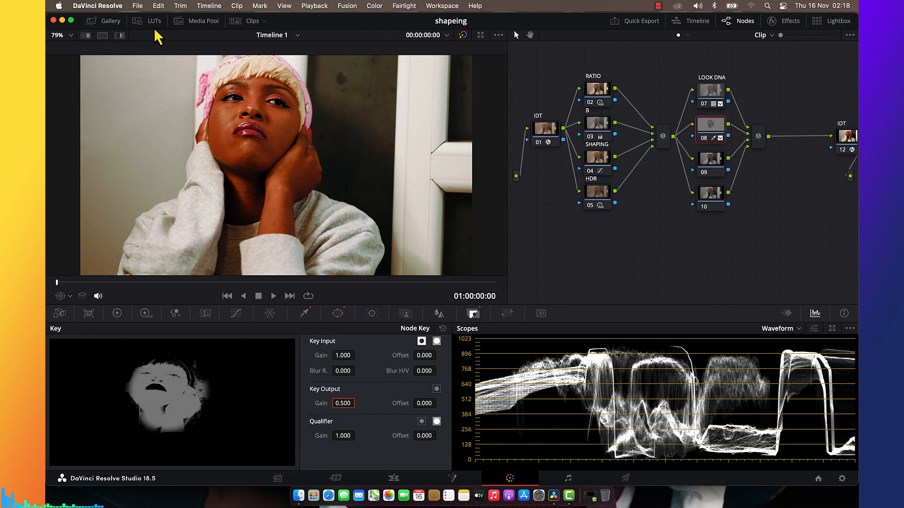
Step: Apply the Skin 1 LUT from the Skintone folder to node 08
click(150, 20)
click(98, 121)
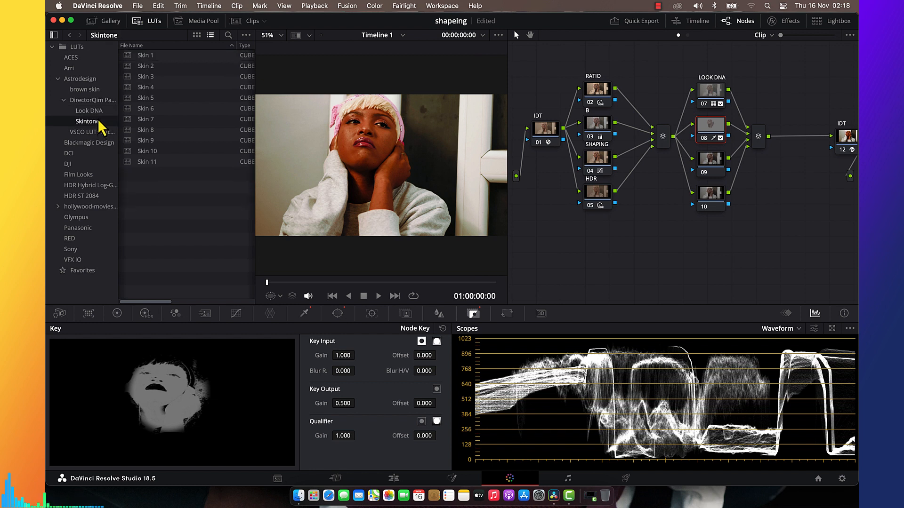
double_click(160, 60)
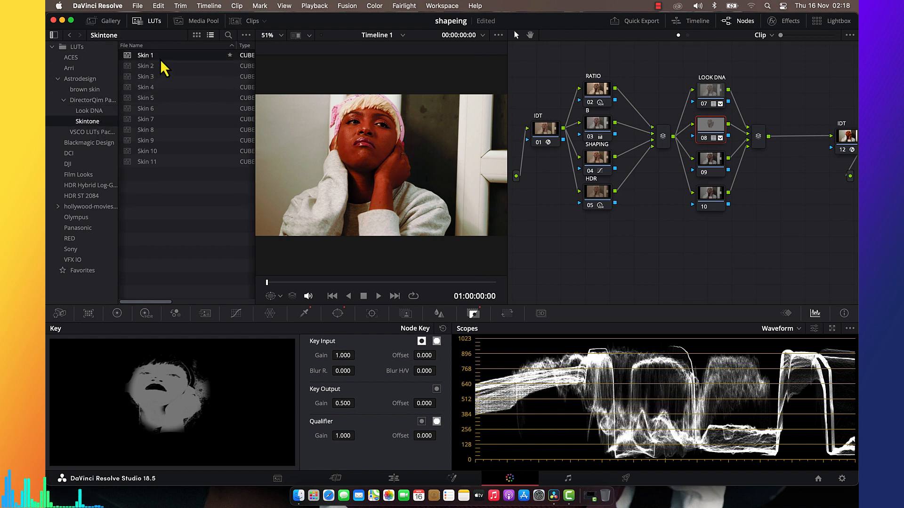
Step: Compare the LUTs Skin 2 through Skin 11 on node 08, including a full-screen view, settle on Skin 2 and close the LUT browser
click(159, 66)
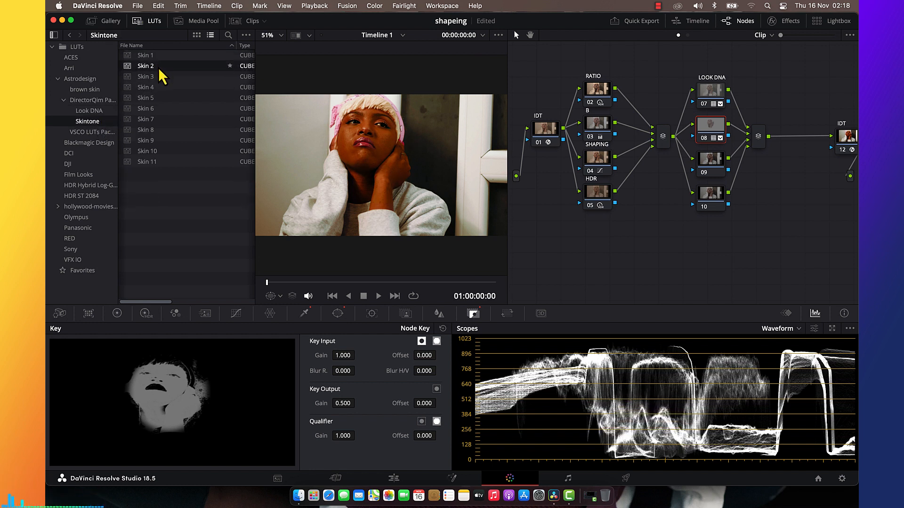
click(156, 77)
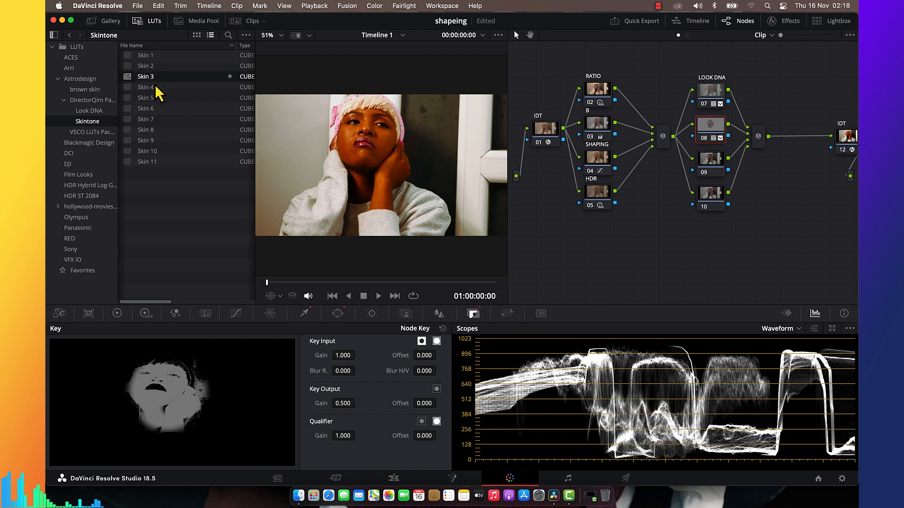
click(154, 85)
click(154, 96)
click(154, 108)
click(154, 119)
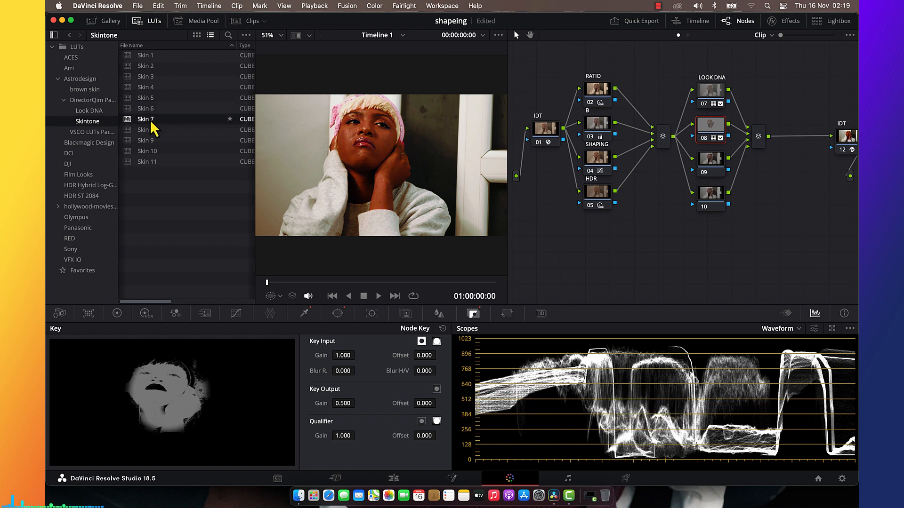
click(154, 134)
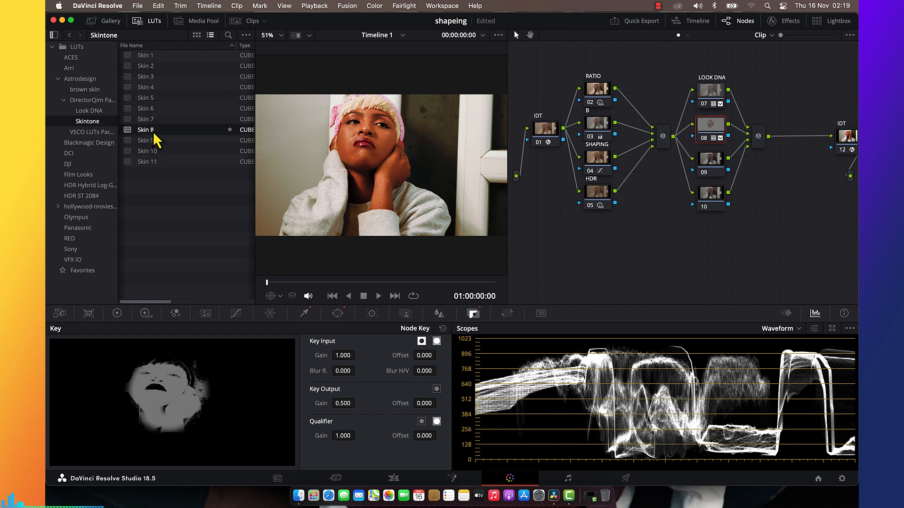
click(155, 141)
click(154, 151)
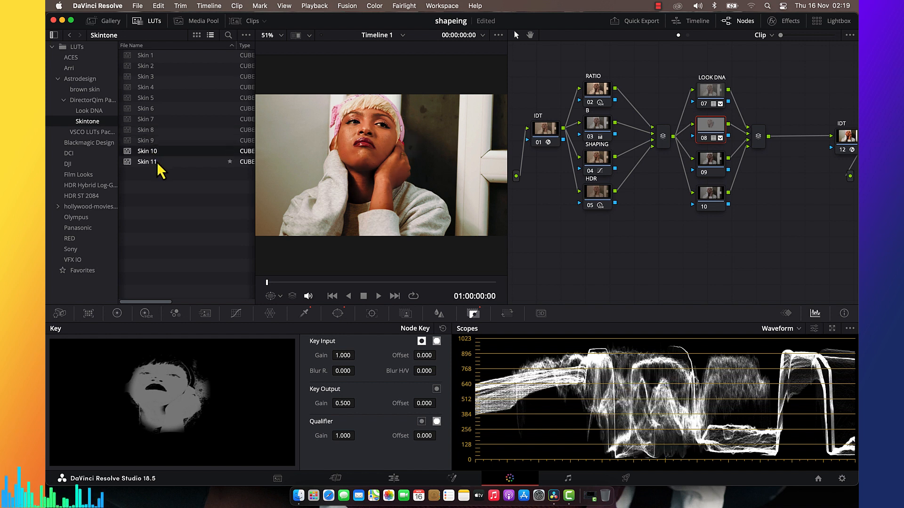
click(158, 165)
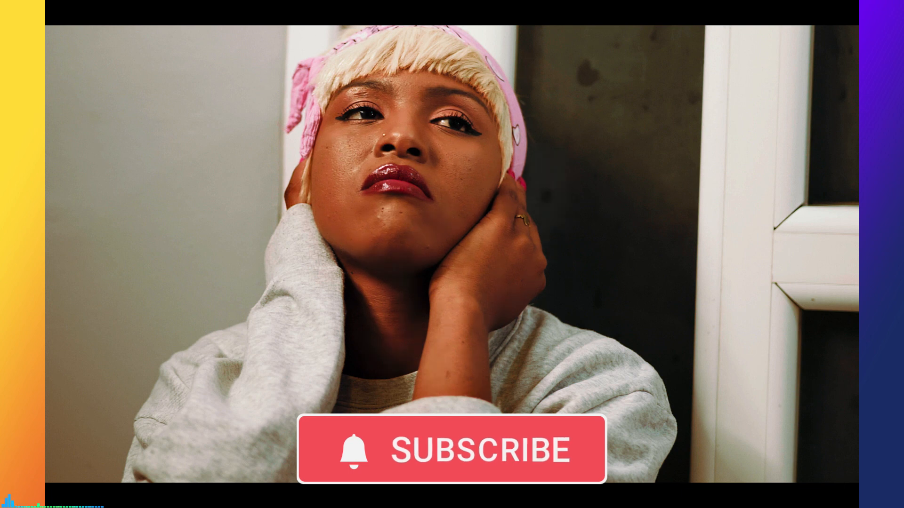
key(Escape)
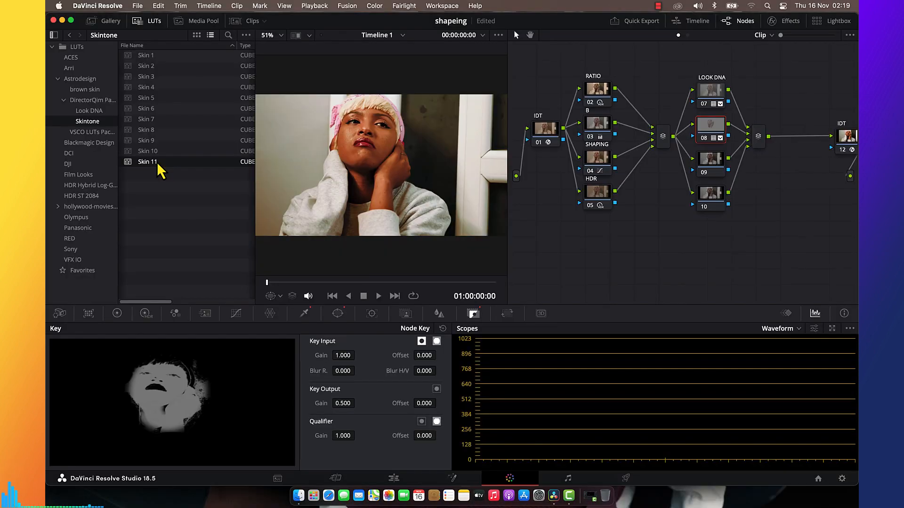
click(156, 68)
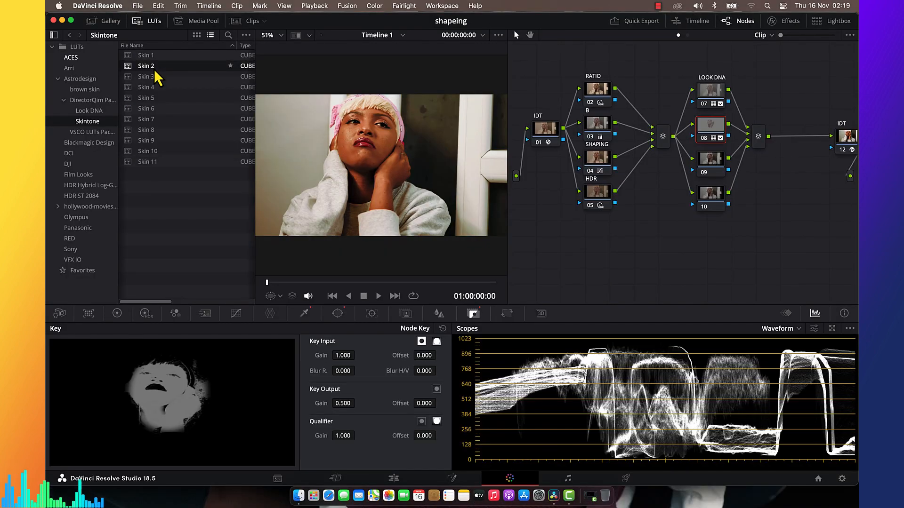
click(150, 21)
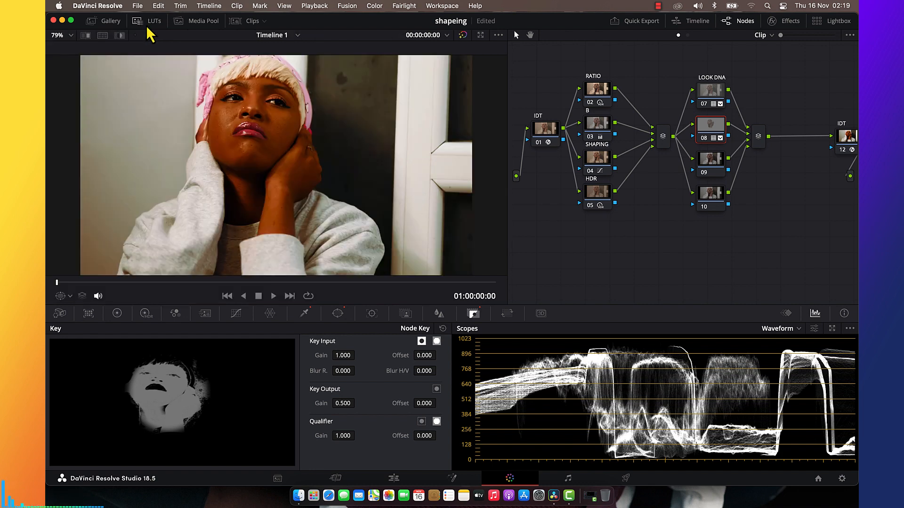
Step: Switch the scopes to the vectorscope while node 08 is selected
click(712, 165)
click(715, 132)
click(789, 329)
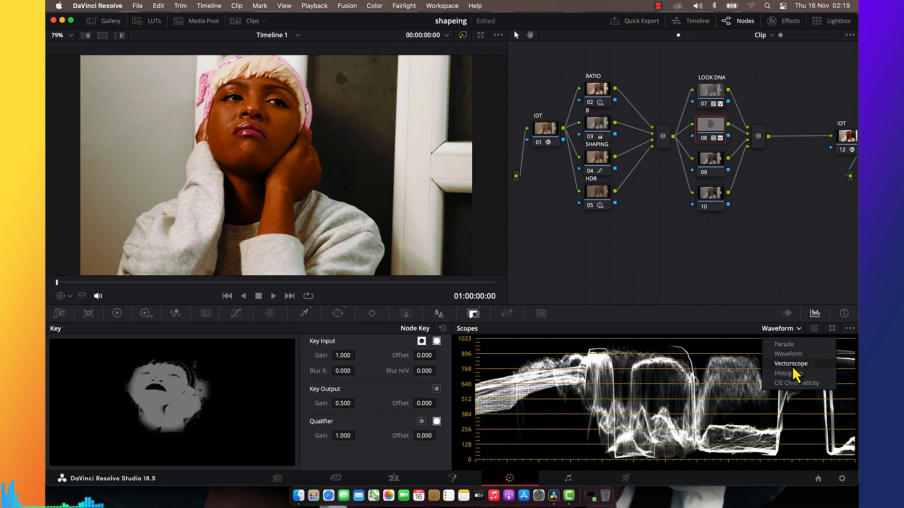
click(792, 365)
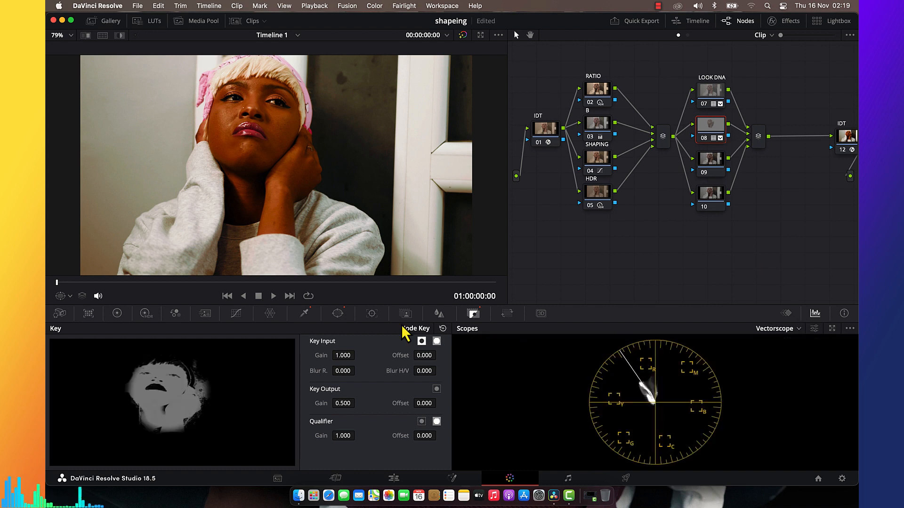
Step: Brighten the skin on node 08 by sampling the face for a custom curve point and raising it slightly in the lower midtones
click(118, 313)
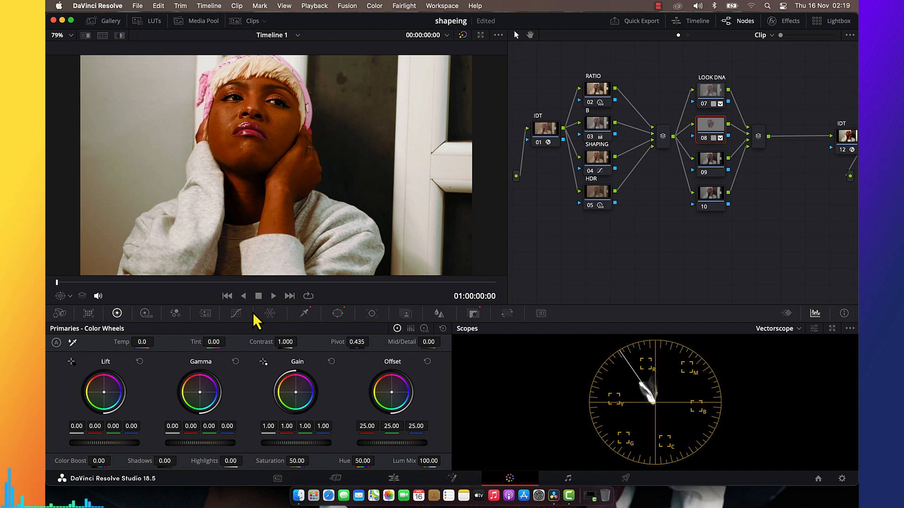
click(237, 314)
click(285, 133)
drag(128, 428, 123, 417)
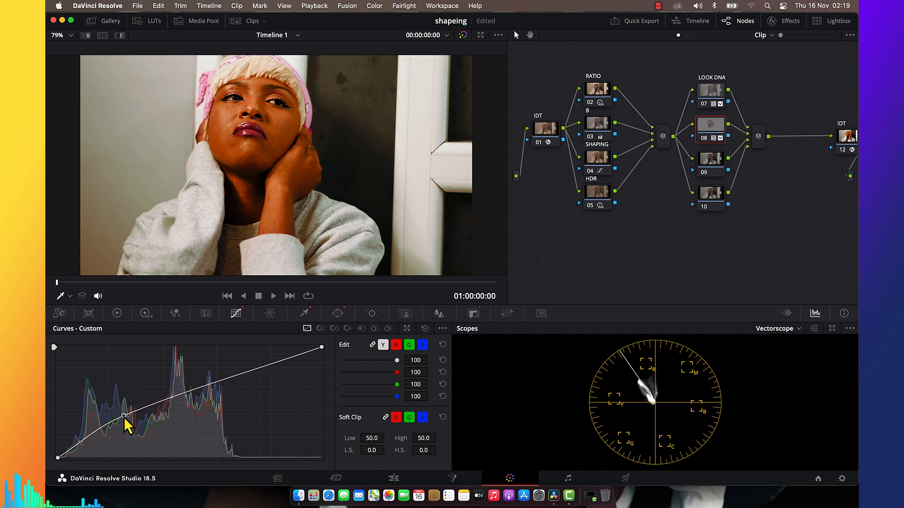
Step: Label node 09 CLEANER
click(712, 162)
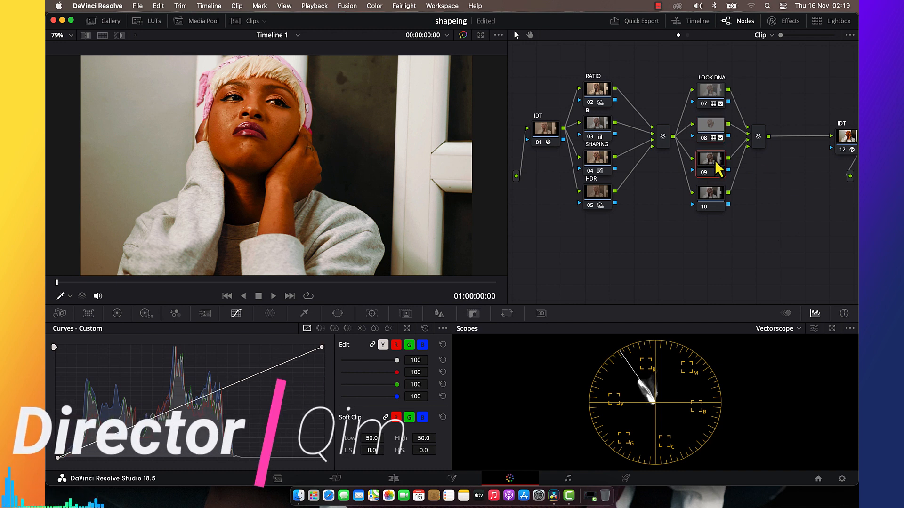
right_click(716, 161)
click(737, 185)
text(CLEANER)
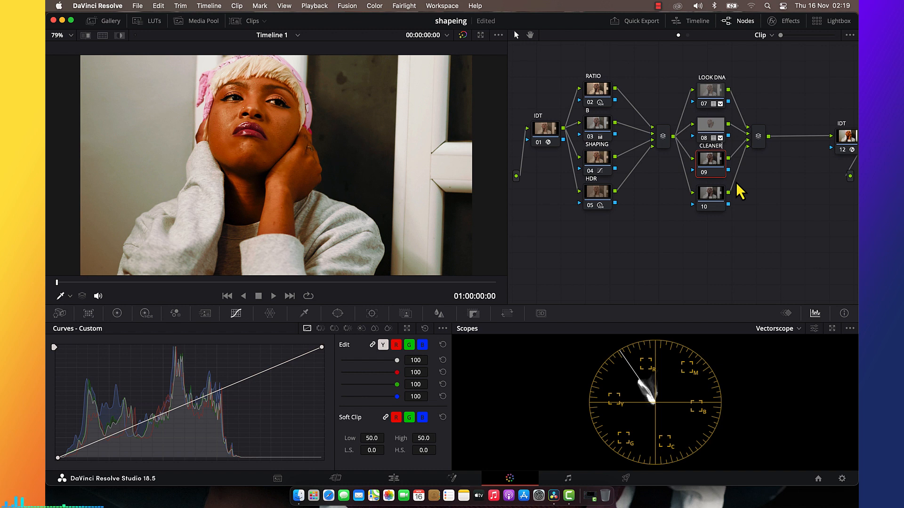
key(Return)
Step: Label node 08 SKINTONE
click(718, 133)
right_click(719, 133)
click(738, 153)
text(SKINTONE)
key(Return)
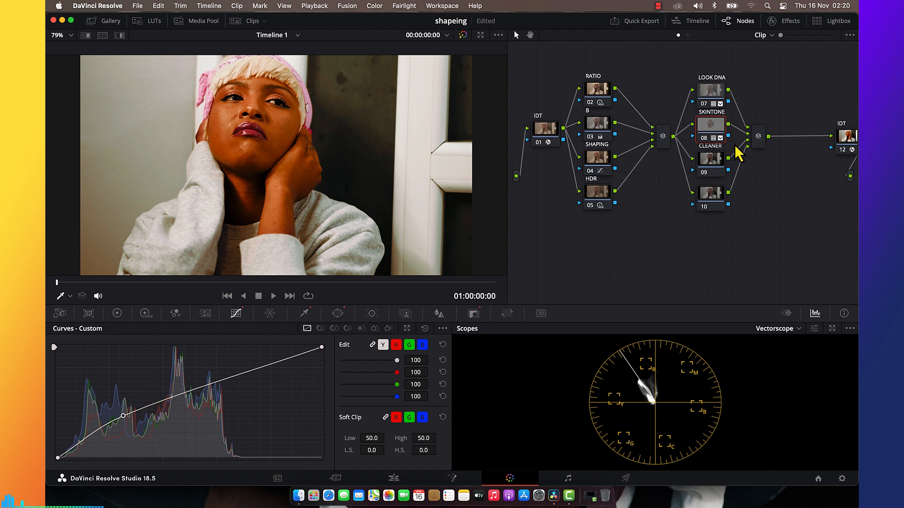
Step: Save the project and add red and yellow control points to the CLEANER node's Hue vs Sat curve
click(712, 169)
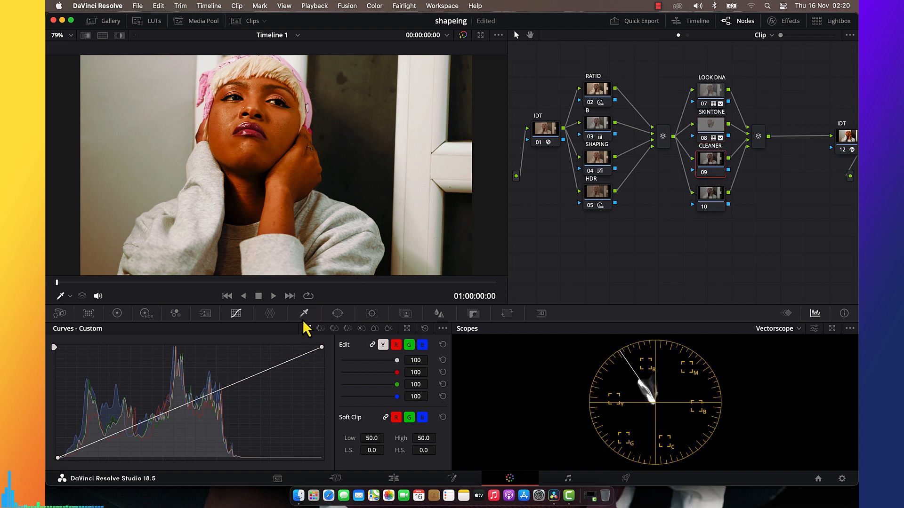
key(super+s)
click(320, 328)
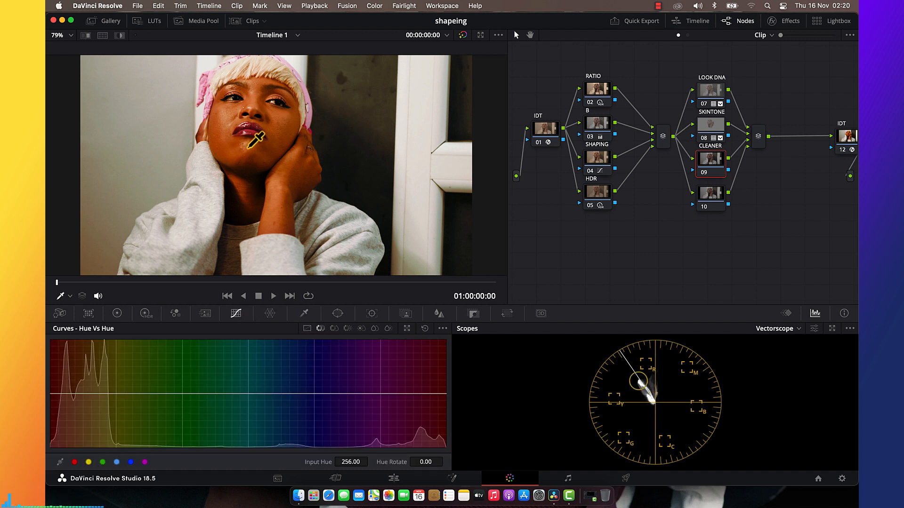
click(334, 328)
click(75, 462)
click(89, 462)
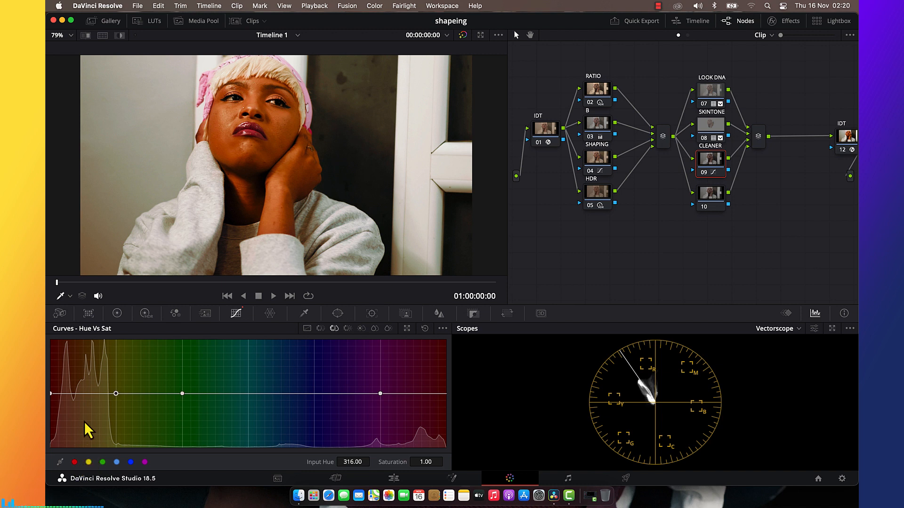
Step: Desaturate the skin hues on the Hue vs Sat curve: pull the orange range well down, red to 0.70 and yellow to 0.76
drag(80, 396, 82, 425)
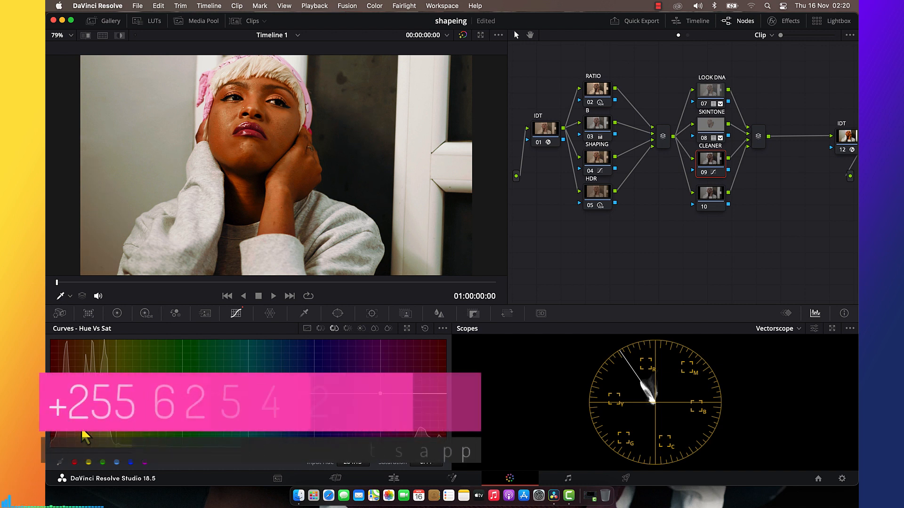
drag(84, 433, 87, 440)
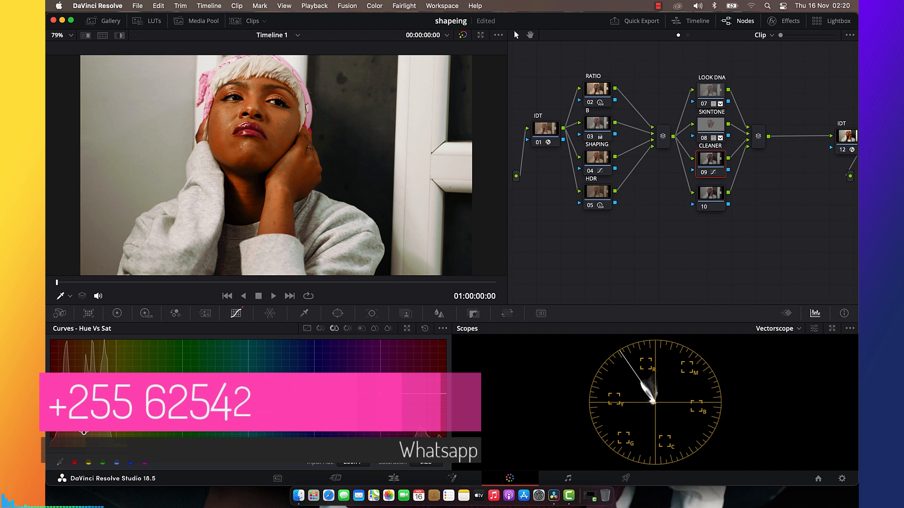
mouse_move(53, 401)
mouse_down()
mouse_move(57, 418)
mouse_move(57, 410)
mouse_up()
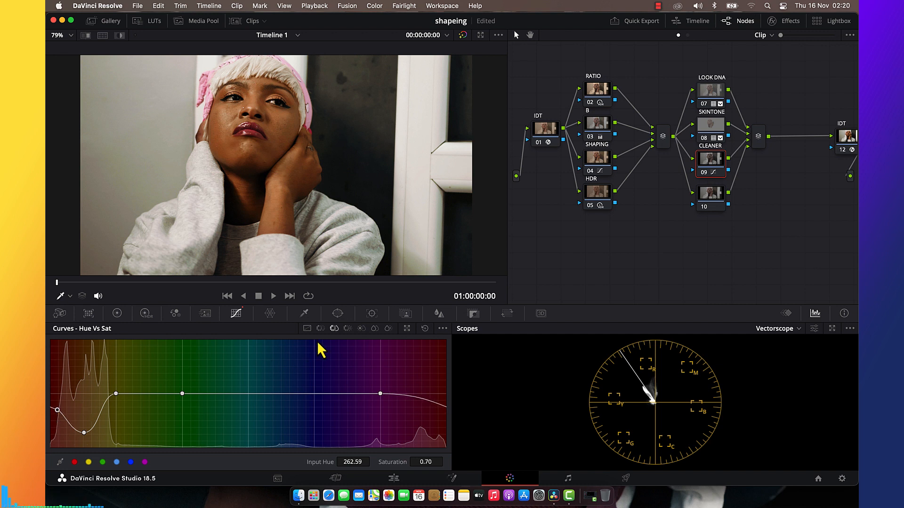
drag(116, 395, 116, 408)
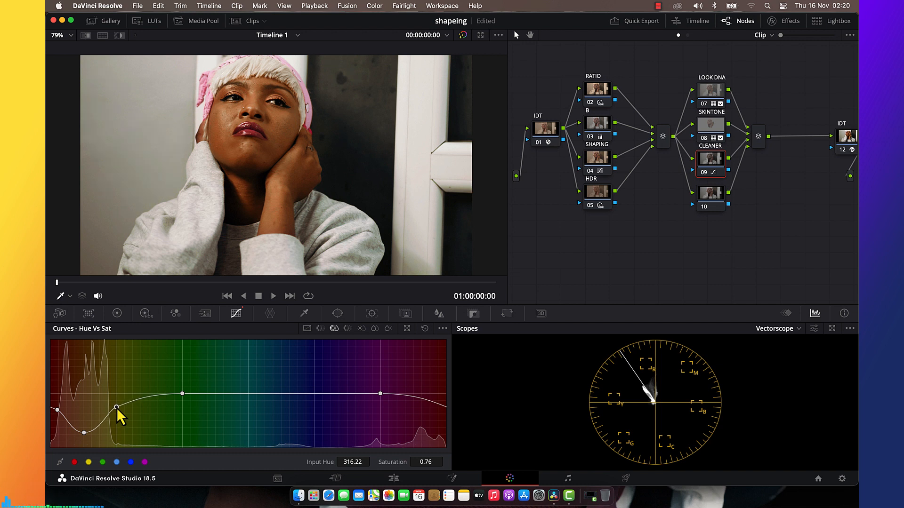
Step: Place a control point at input hue 270.33 on the CLEANER node's Hue vs Hue curve and try a slight hue shift
click(320, 328)
click(66, 394)
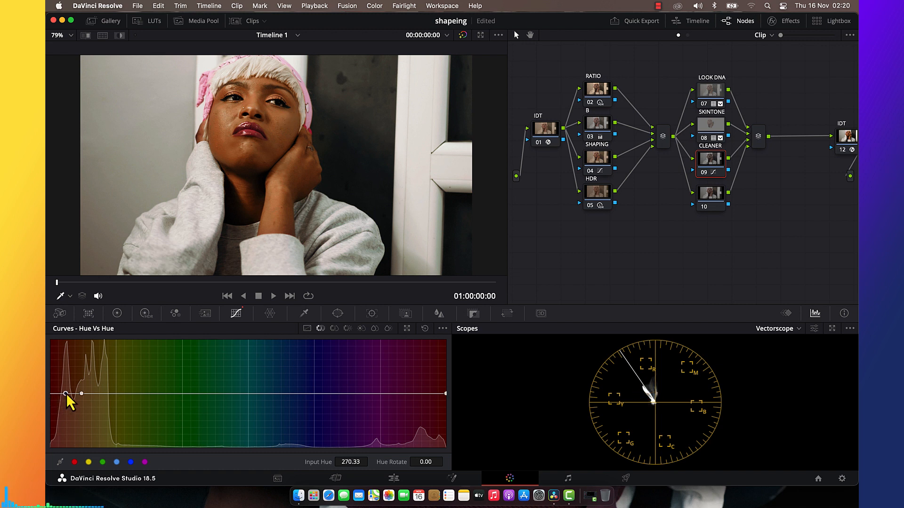
drag(66, 394, 66, 395)
Step: Refine the Hue vs Sat curve by lowering the orange point to 0.20 and the red point to 0.60
click(332, 329)
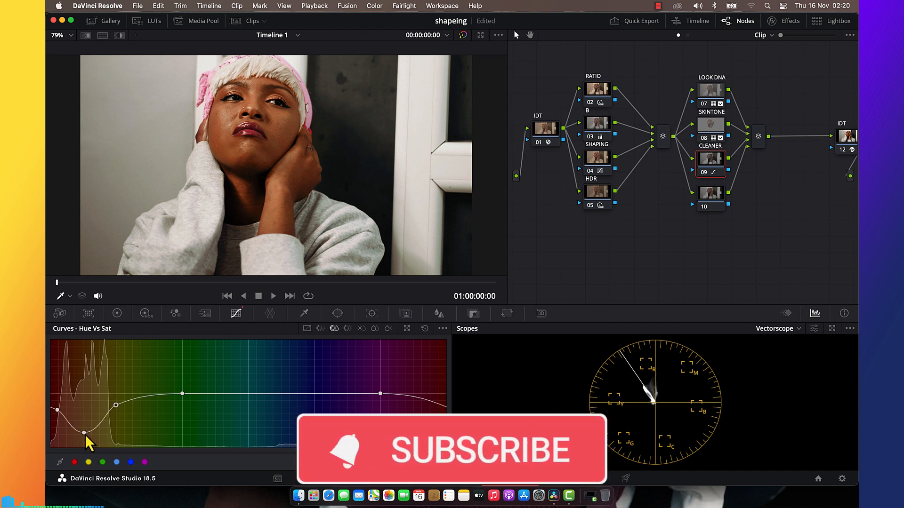
drag(85, 434, 85, 437)
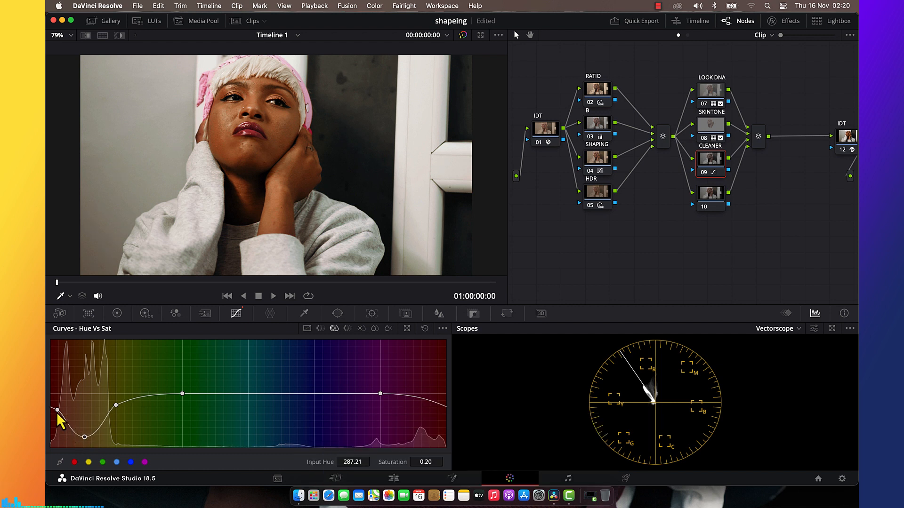
drag(57, 411, 58, 414)
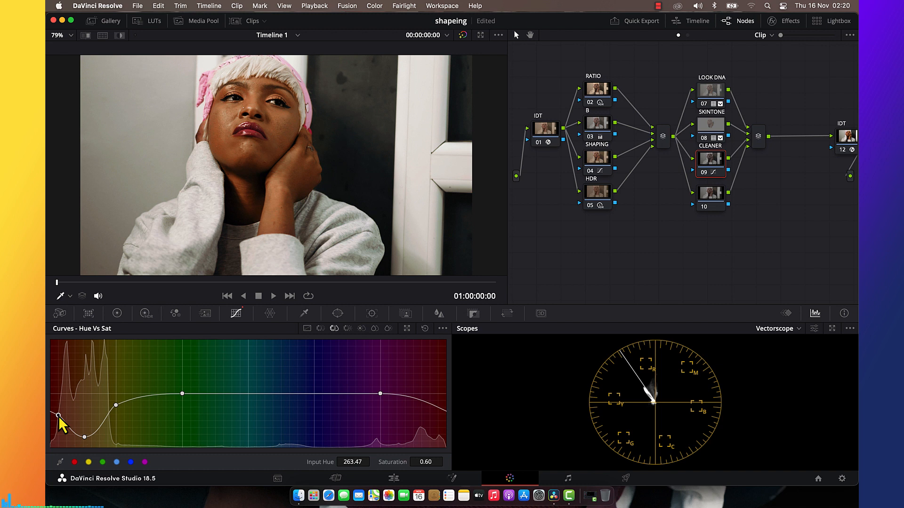
Step: Add red and yellow points to the Hue vs Lum curve and raise the orange hue between them, at 285.89, to lum gain 1.28
click(347, 329)
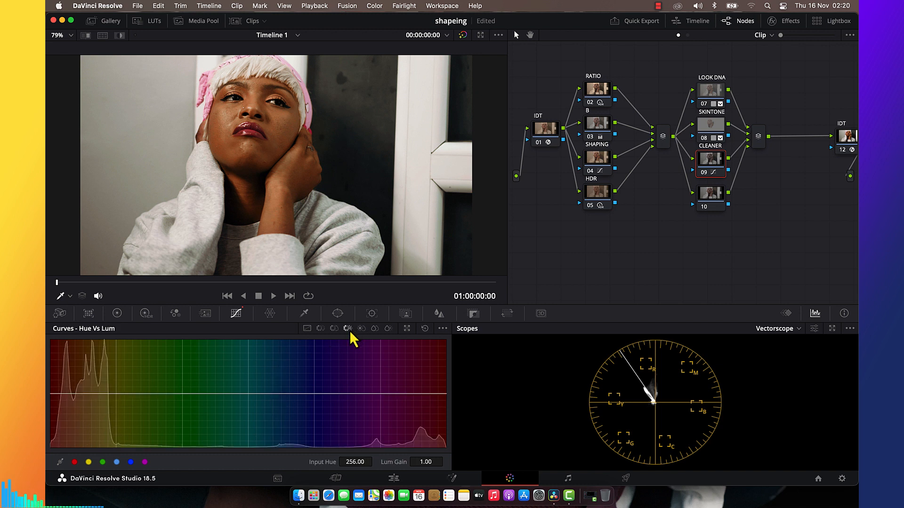
click(76, 463)
click(89, 464)
drag(81, 393, 83, 381)
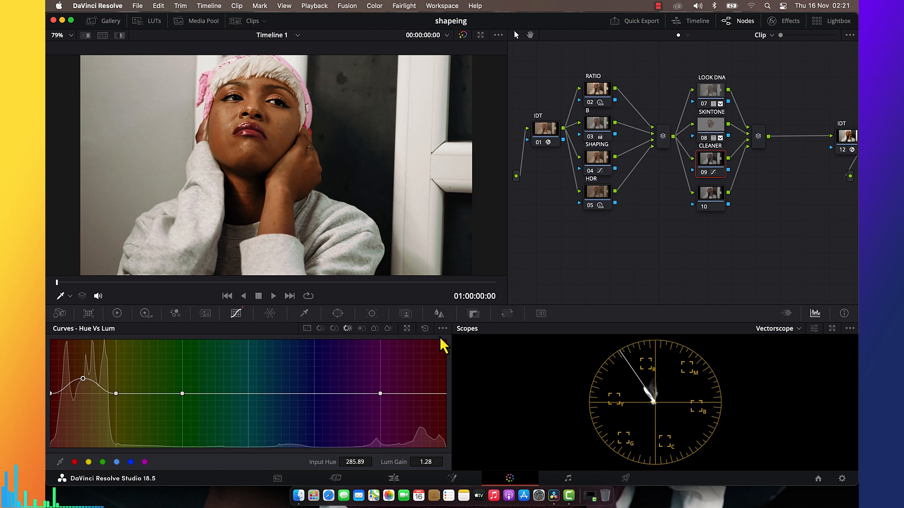
Step: Move node 10 slightly down in the node graph and label it PINK
click(711, 199)
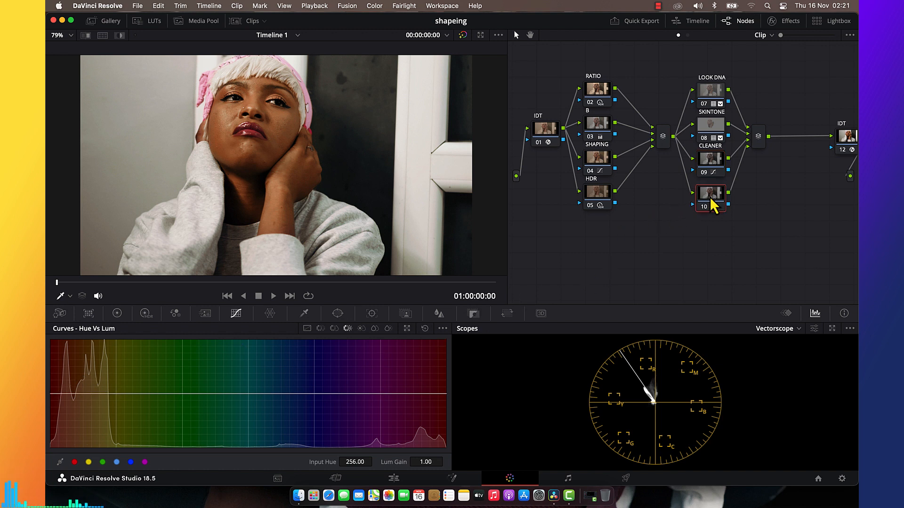
right_click(710, 200)
click(707, 200)
drag(707, 200, 707, 208)
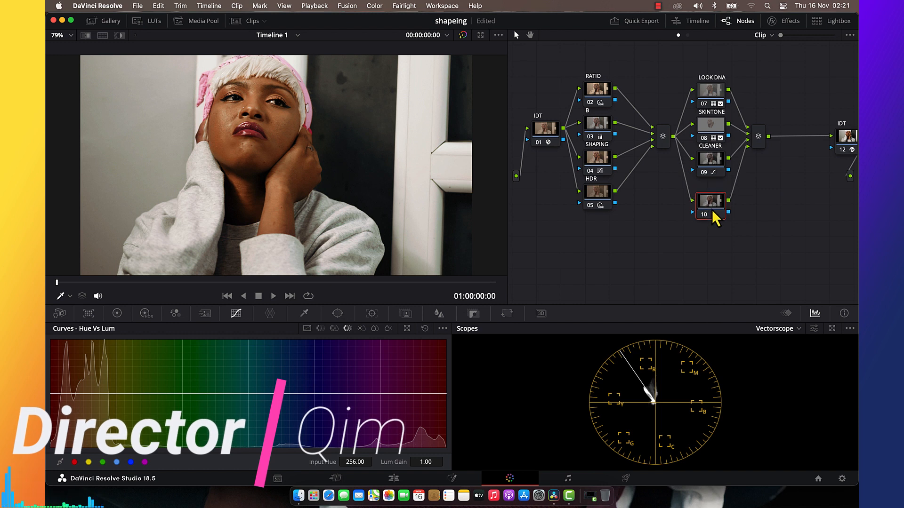
right_click(710, 206)
click(728, 223)
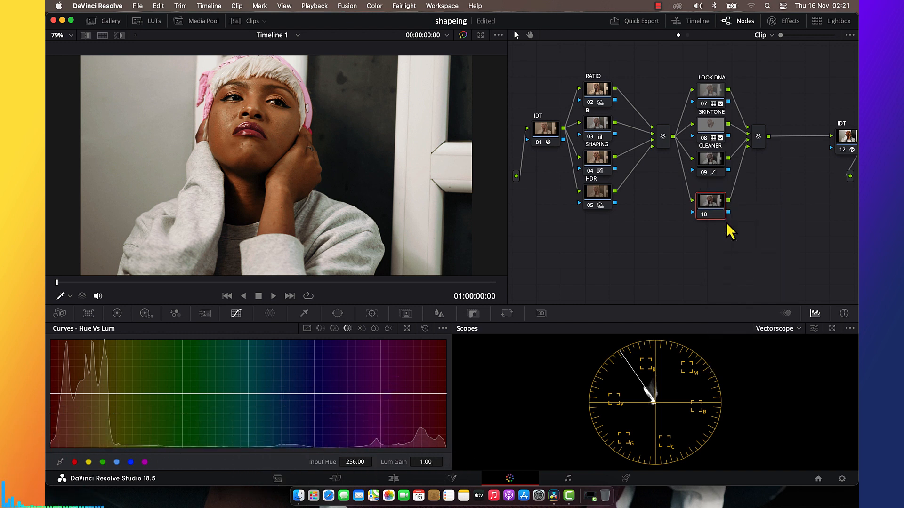
text(PINK)
key(Return)
Step: Qualify the pink headscarf on the PINK node with hue width 5.7 and denoise 5.1, and push its gain toward magenta
click(304, 313)
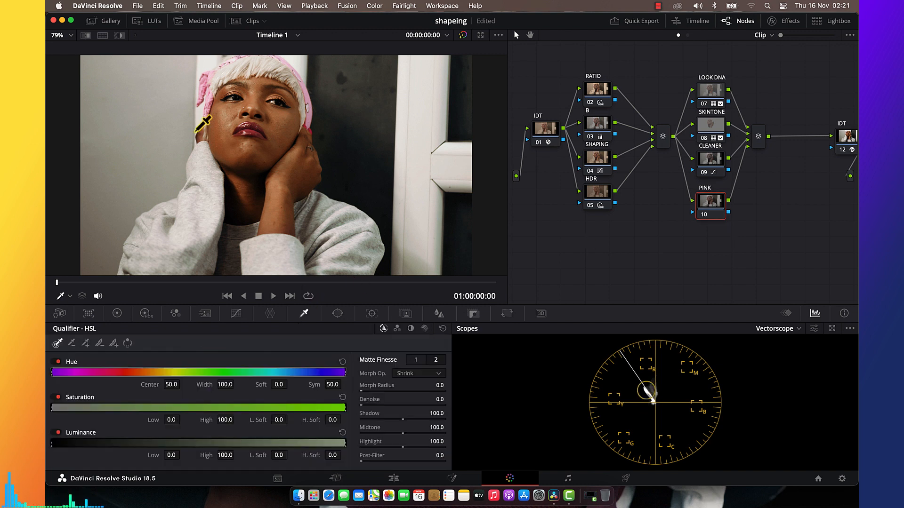
click(207, 82)
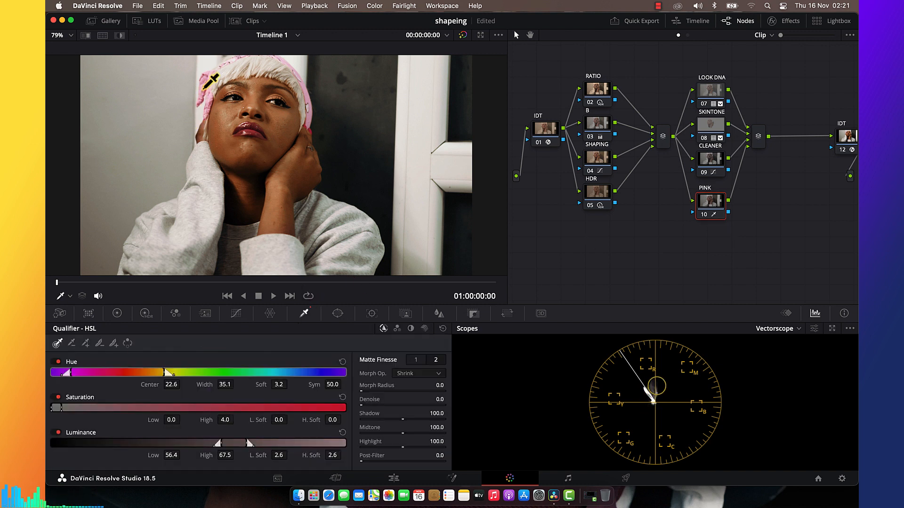
click(119, 35)
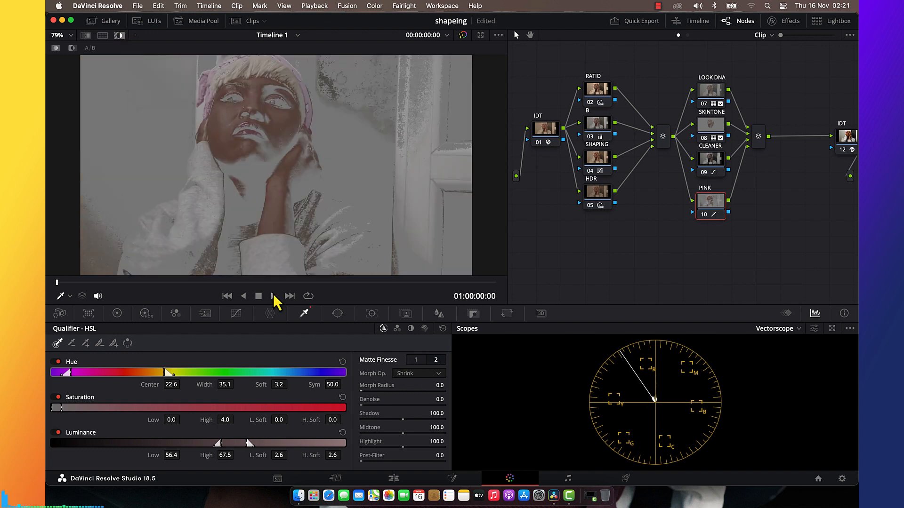
mouse_move(233, 386)
mouse_down()
mouse_move(91, 372)
mouse_move(234, 393)
mouse_up()
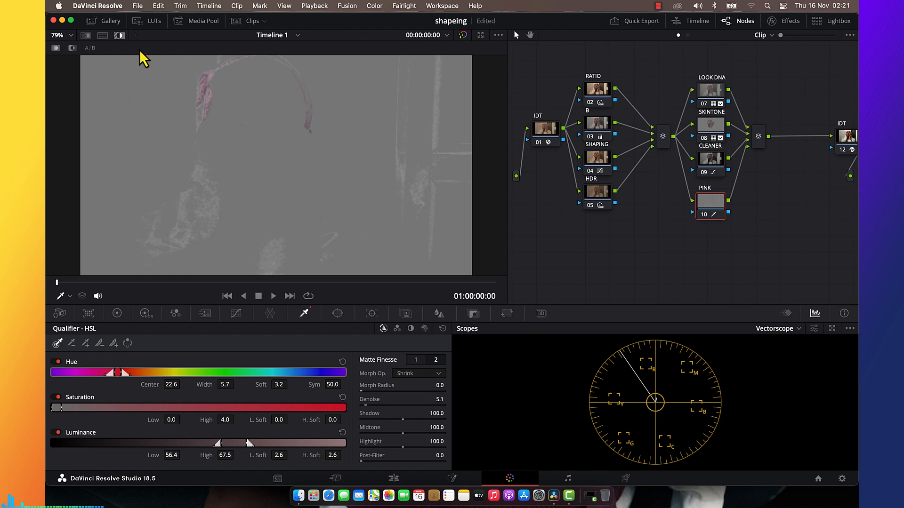
click(120, 36)
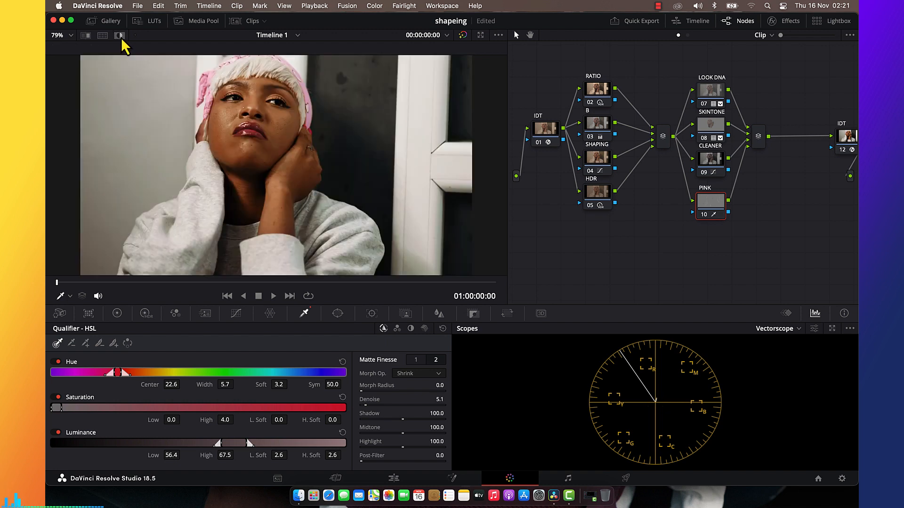
click(119, 314)
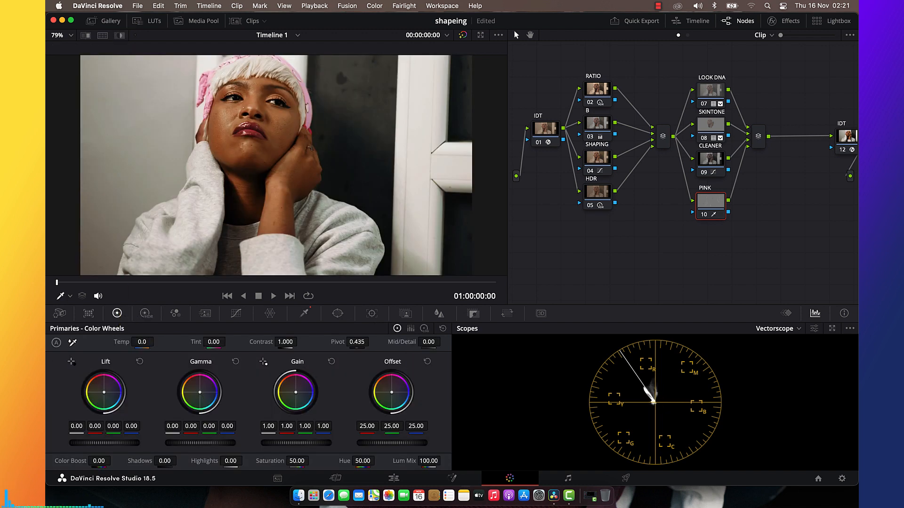
drag(296, 392, 302, 382)
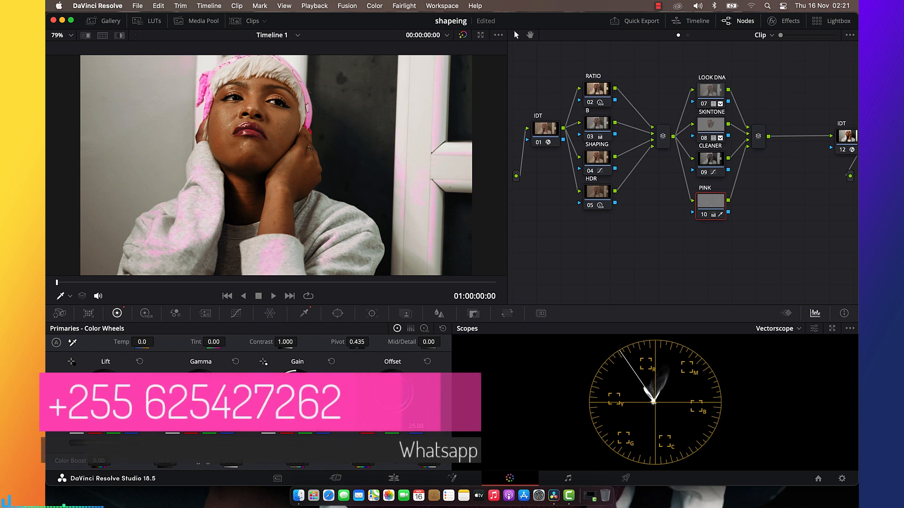
Step: Add a circle window around the head on the PINK node, with size 38.82, aspect 51.13, pan 48.90 and tilt 53.25
click(338, 313)
click(68, 391)
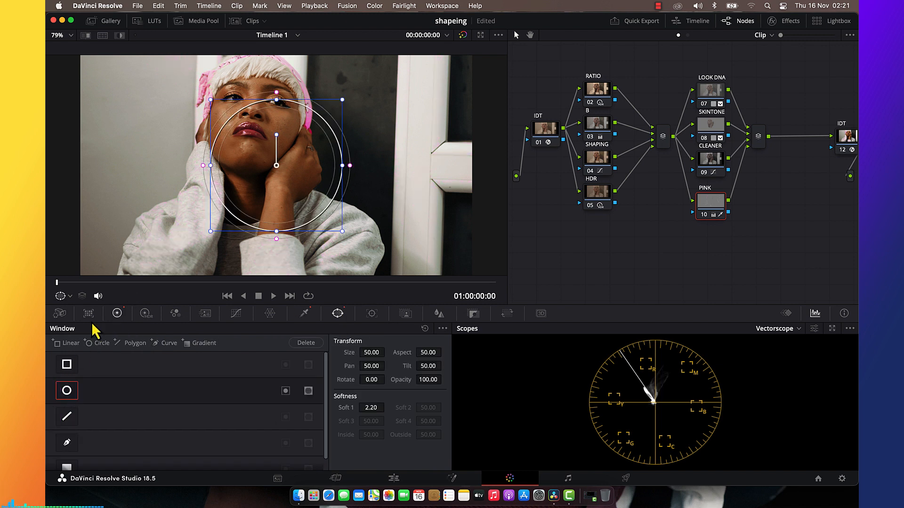
drag(269, 136, 253, 84)
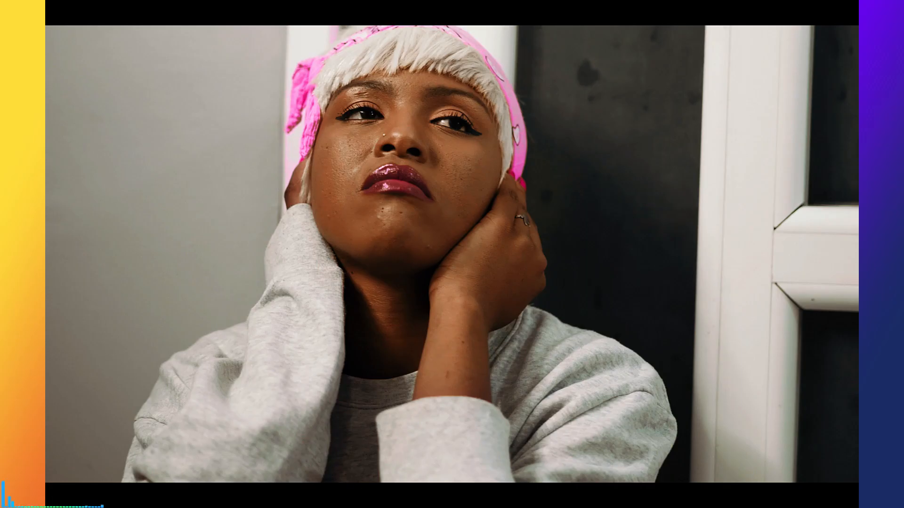
key(shift+d)
key(Escape)
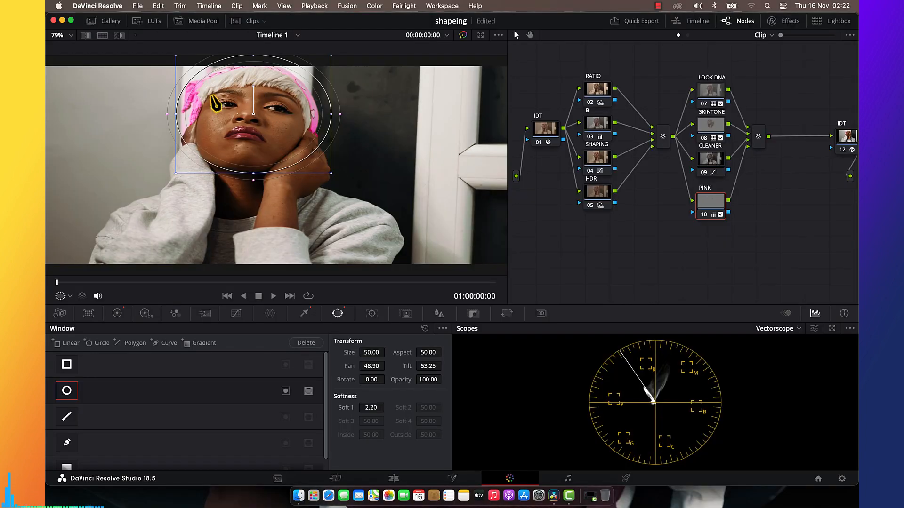
key(shift+z)
drag(191, 108, 202, 107)
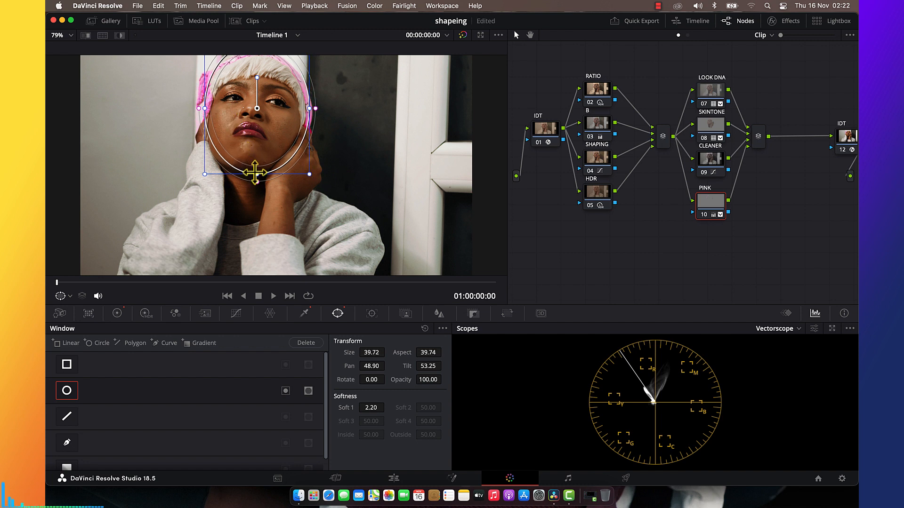
drag(256, 174, 256, 146)
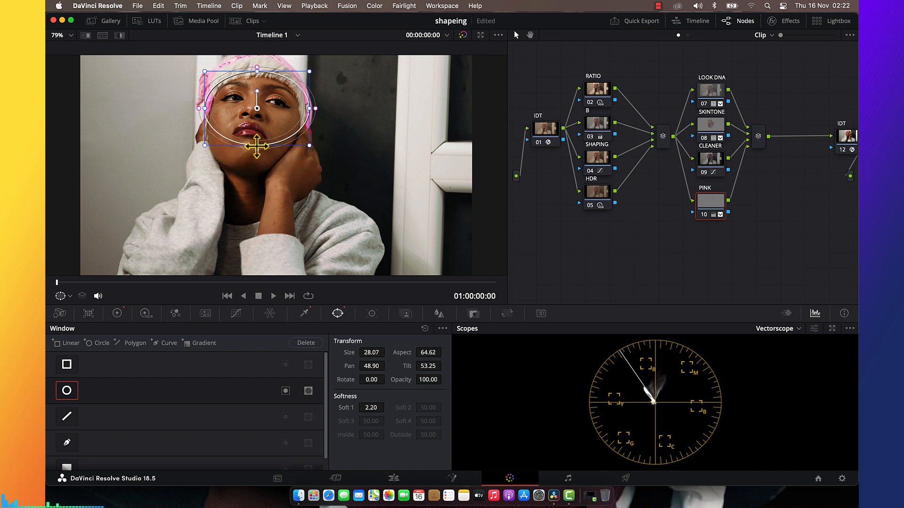
drag(262, 75, 264, 66)
Step: Compare the image with the PINK node off and on, save the project and check the frame full screen
key(ctrl+d)
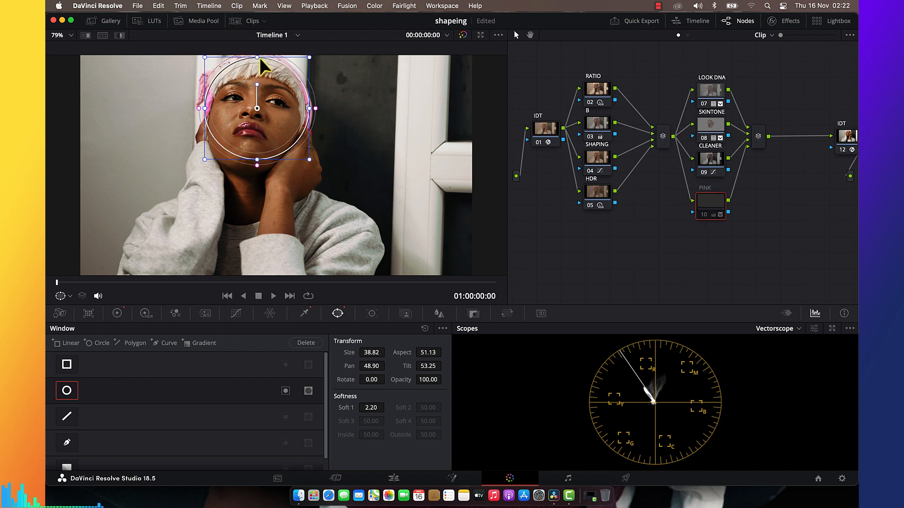
key(ctrl+d)
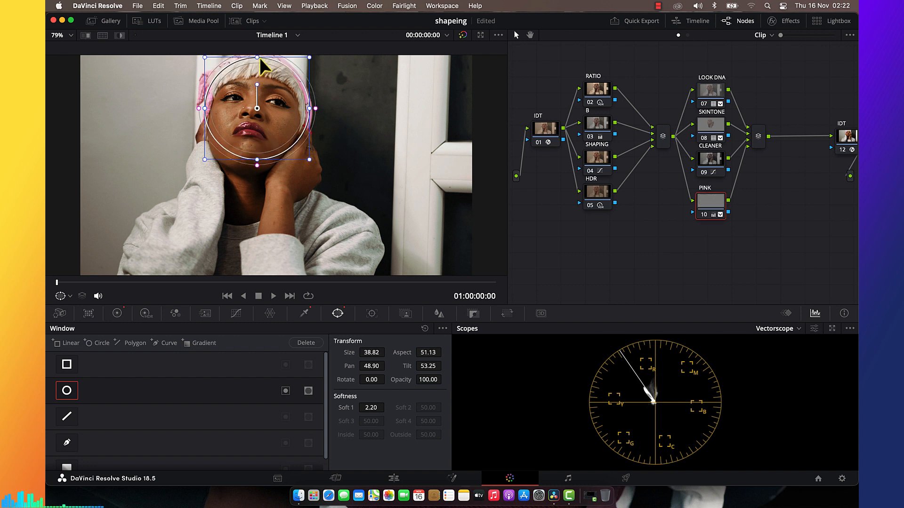
key(super+s)
key(super+f)
key(super+f)
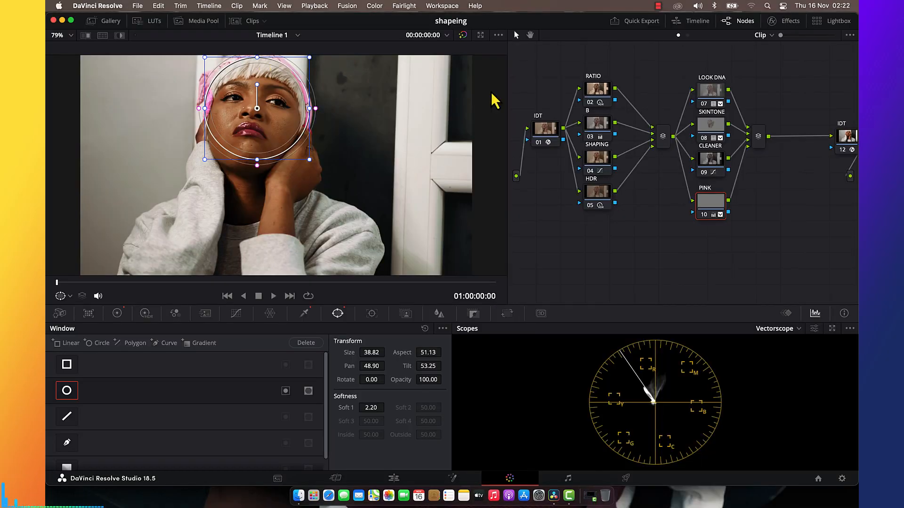
Step: Add a parallel node below PINK with a circle window over the face, widened to aspect 79.58 with softness 11.95
drag(704, 204, 705, 202)
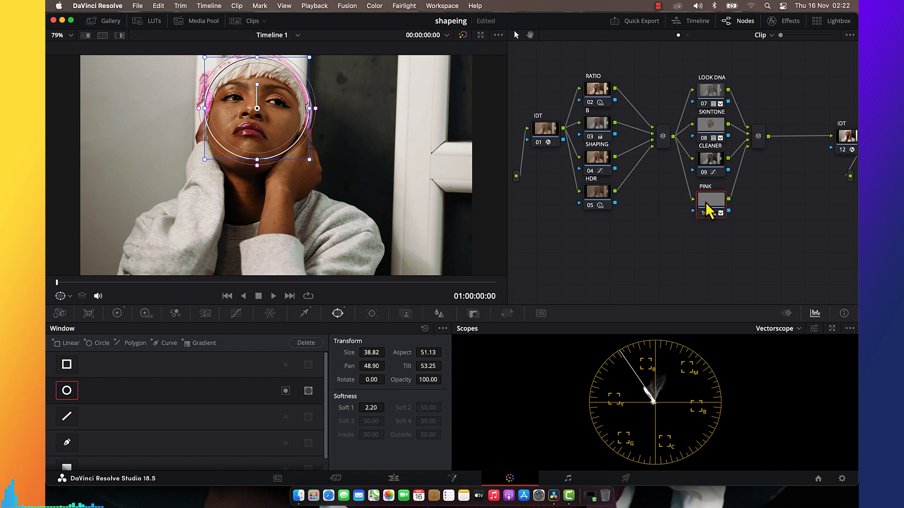
key(alt+l)
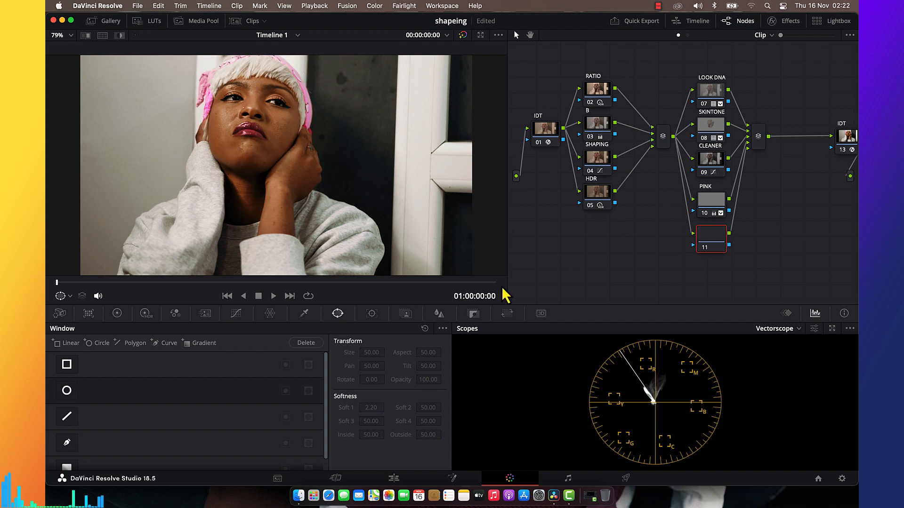
click(66, 390)
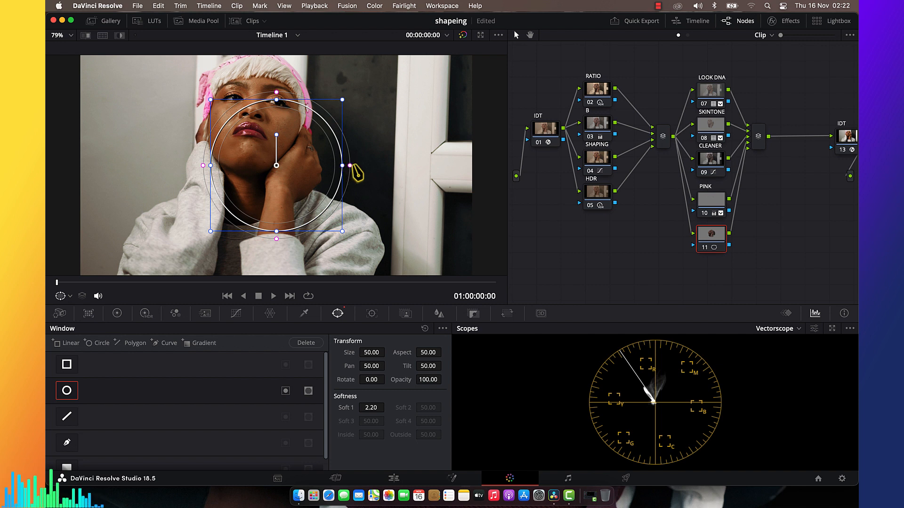
drag(350, 173, 443, 174)
drag(296, 162, 272, 101)
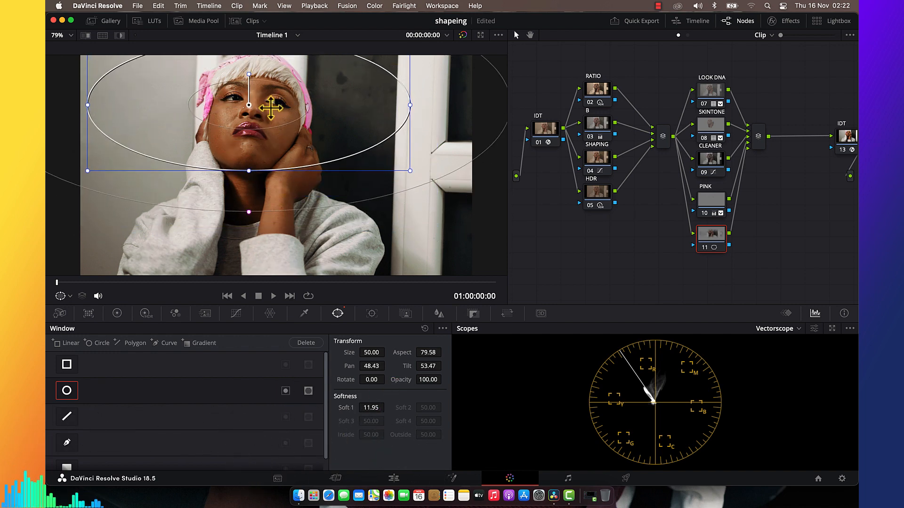
Step: Flatten and widen node 11's circle window to size 28.25 and aspect 89.93, positioned at pan 48.81 and tilt 53.27
scroll(317, 137, down, 3)
scroll(317, 137, down, 2)
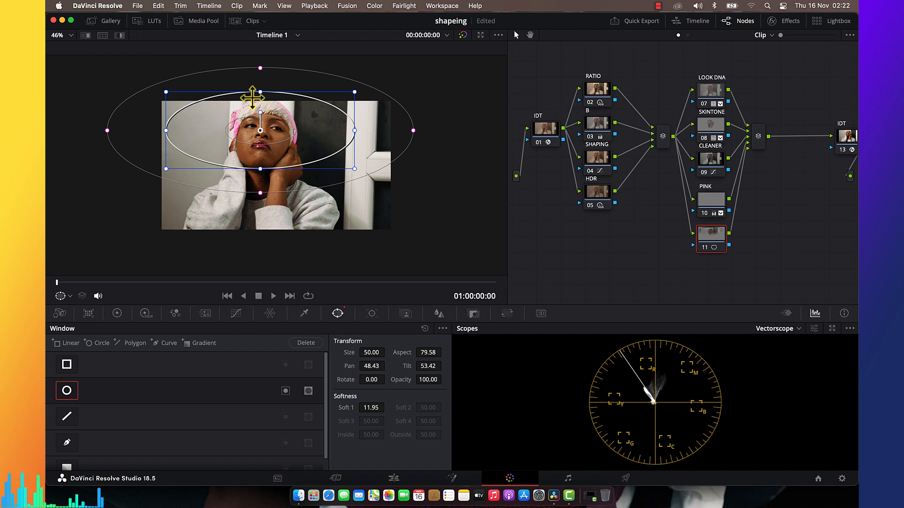
drag(262, 107, 262, 120)
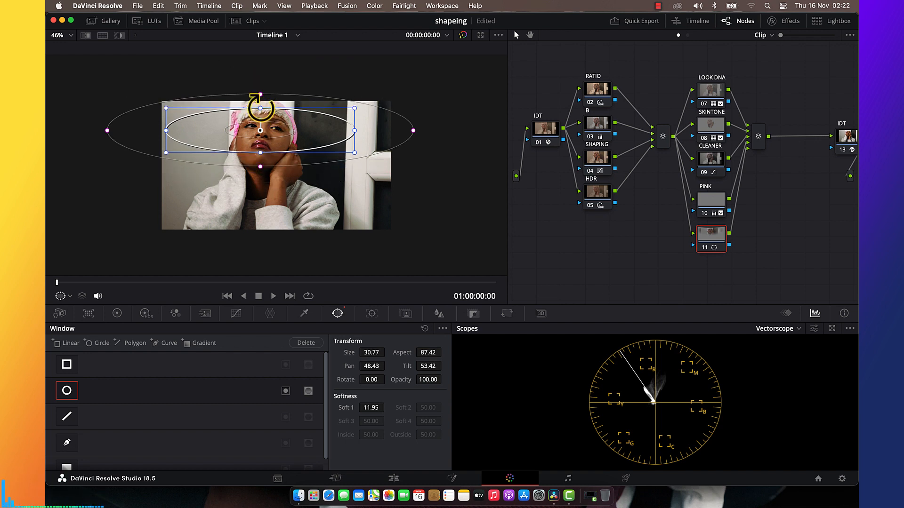
right_click(266, 124)
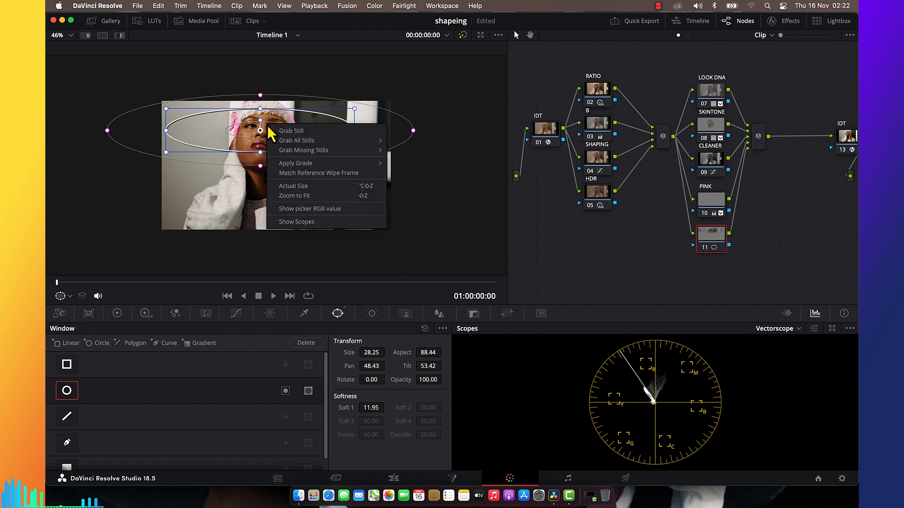
click(310, 91)
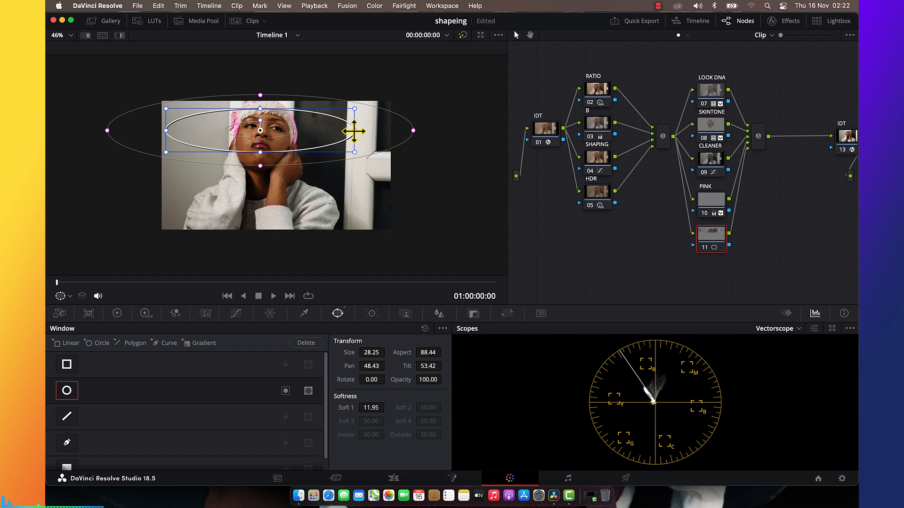
drag(358, 132, 368, 130)
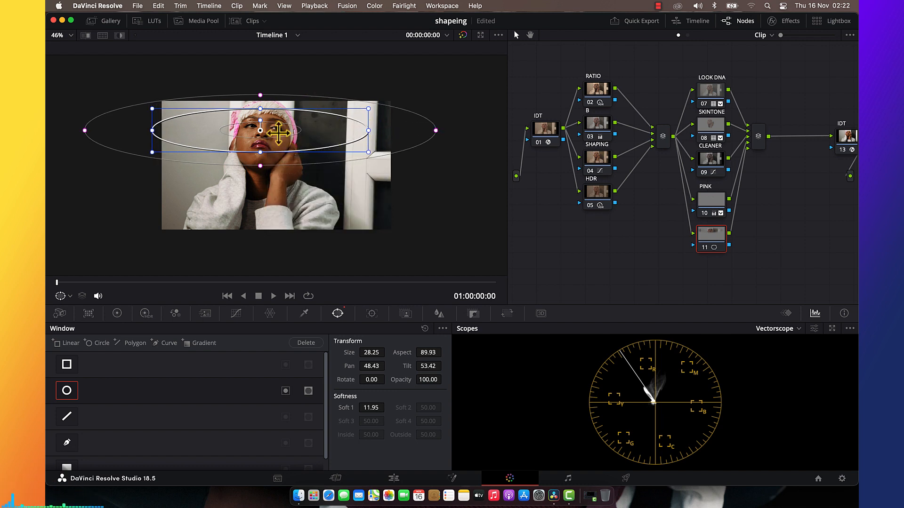
drag(280, 135, 282, 137)
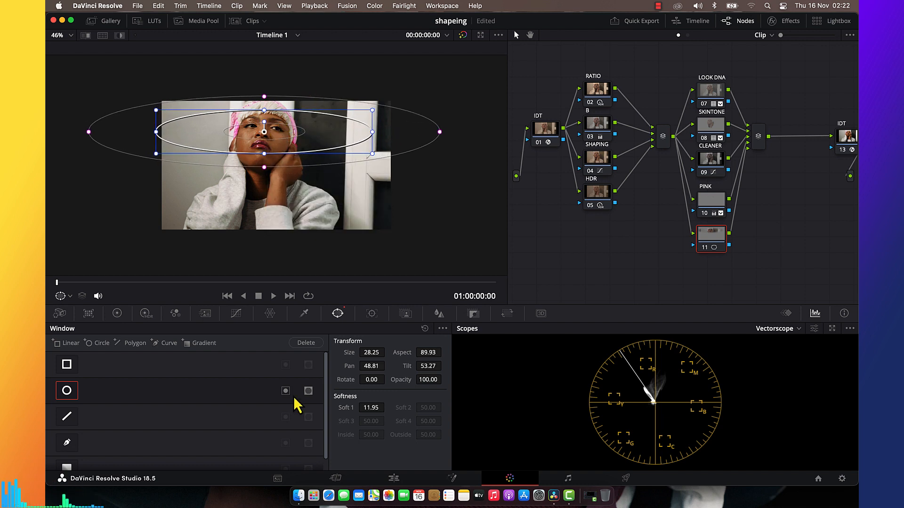
Step: Invert node 11's window and pull down the midtones of its custom curve to darken the surroundings, checking the image full screen
click(236, 313)
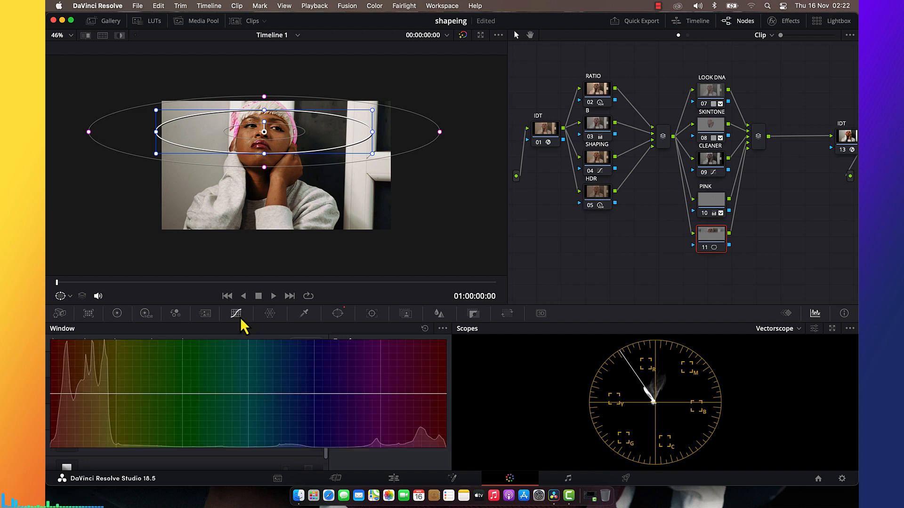
click(307, 329)
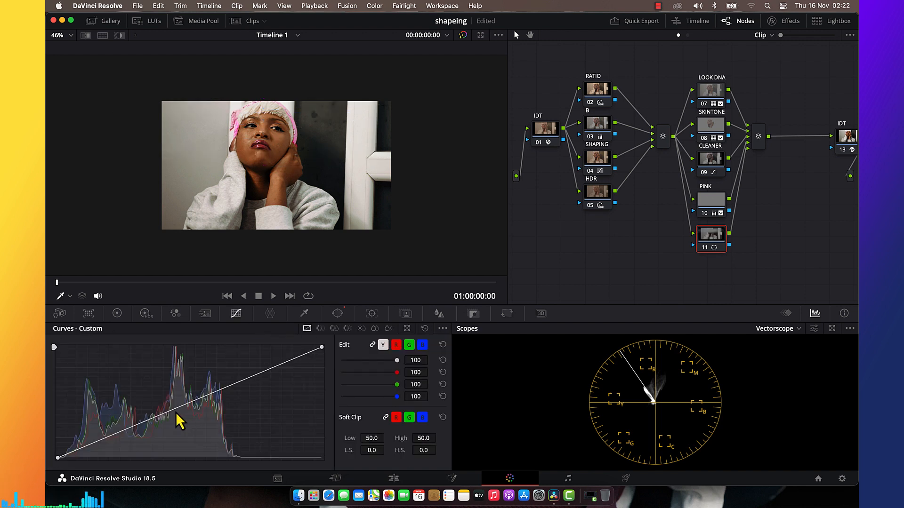
drag(178, 409, 178, 418)
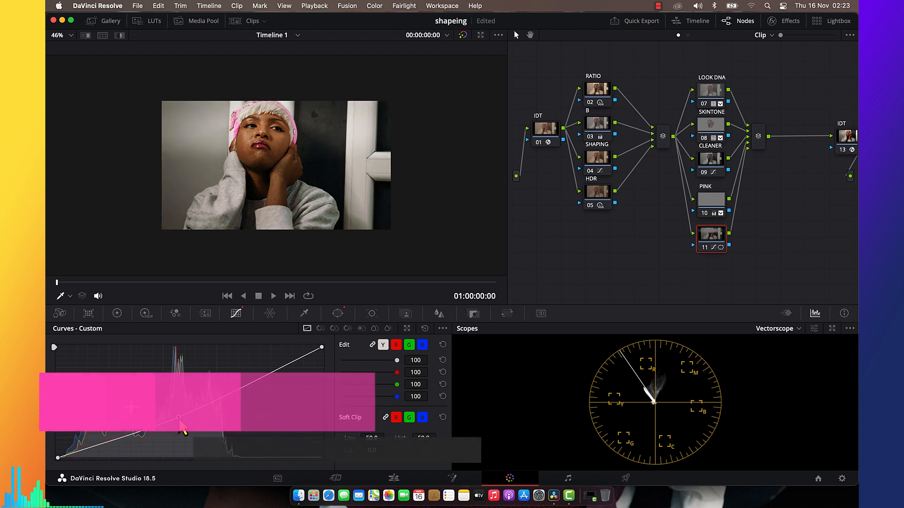
key(shift+z)
key(super+f)
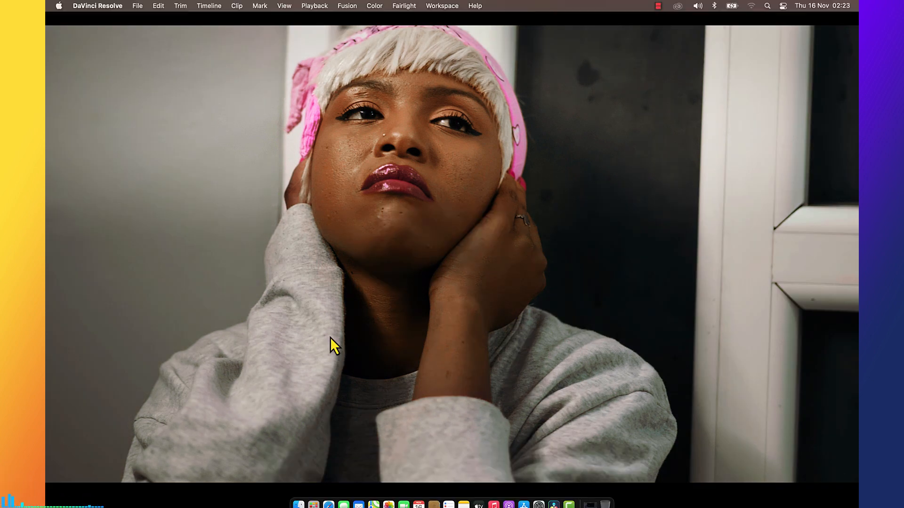
key(super+f)
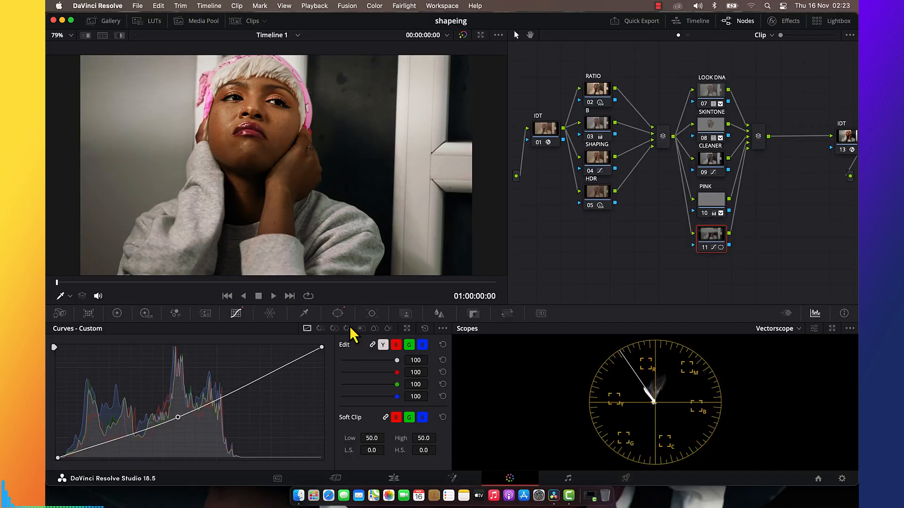
Step: Enlarge node 11's window to size 35.02 and aspect 89.10, move it to pan 49.28 and tilt 53.22, and view it full screen
click(337, 313)
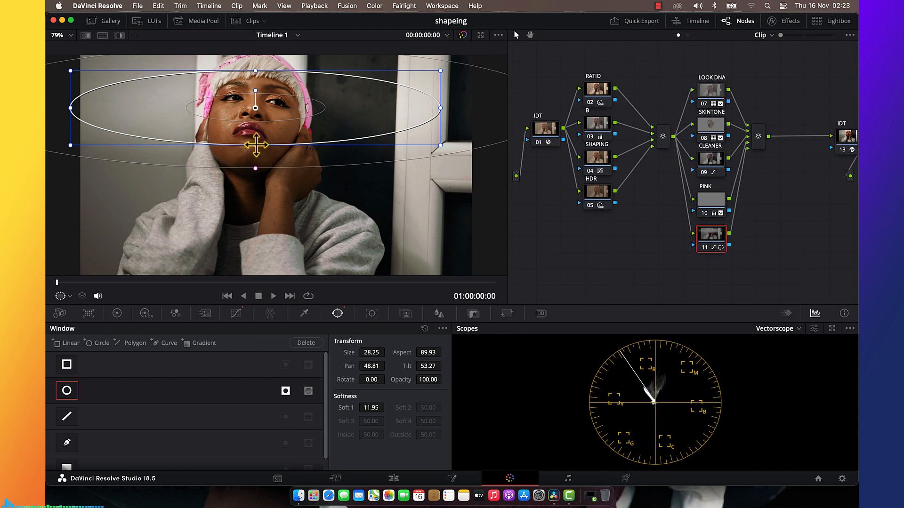
drag(256, 152, 256, 157)
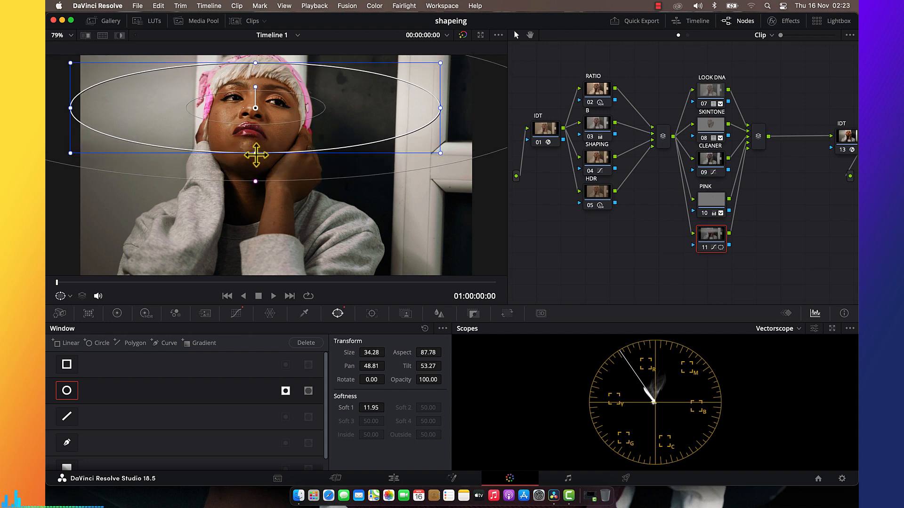
drag(440, 108, 467, 108)
right_click(277, 102)
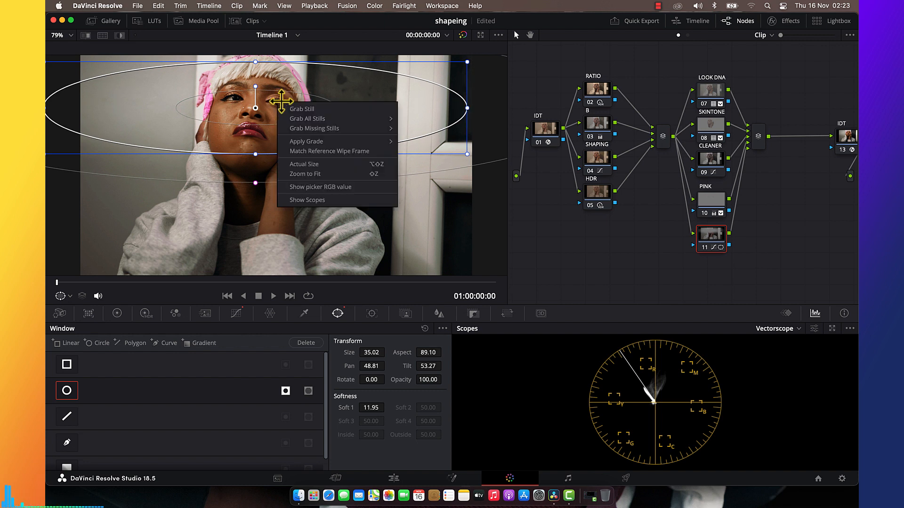
click(262, 104)
drag(262, 104, 270, 106)
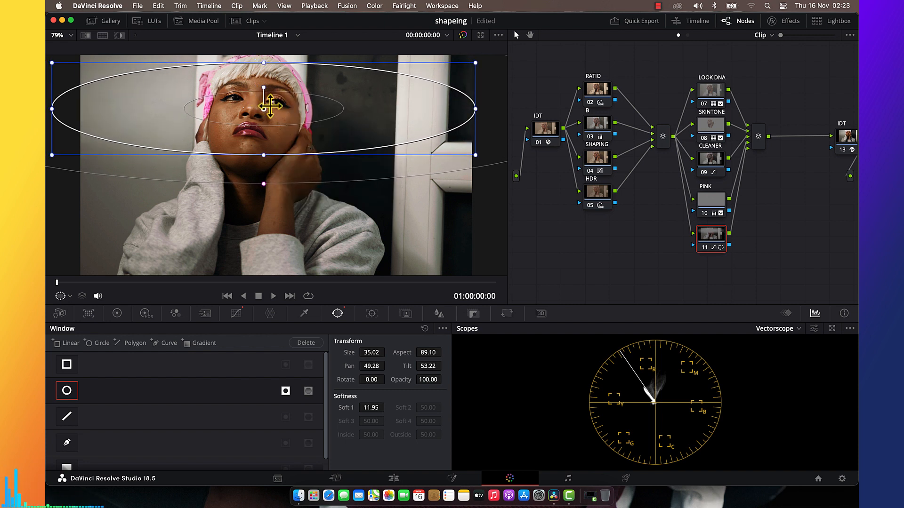
key(super+f)
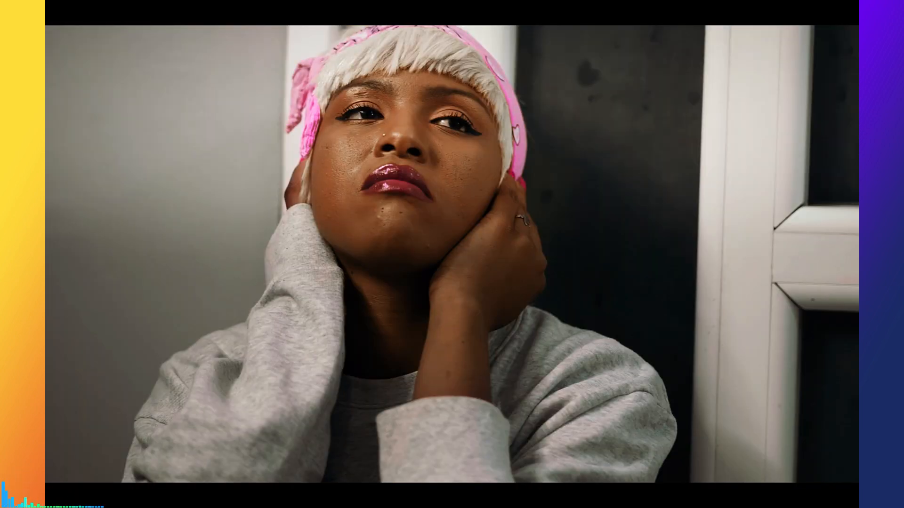
Step: Add a serial node before the final IDT node and connect it between the second parallel mixer and that node
key(Escape)
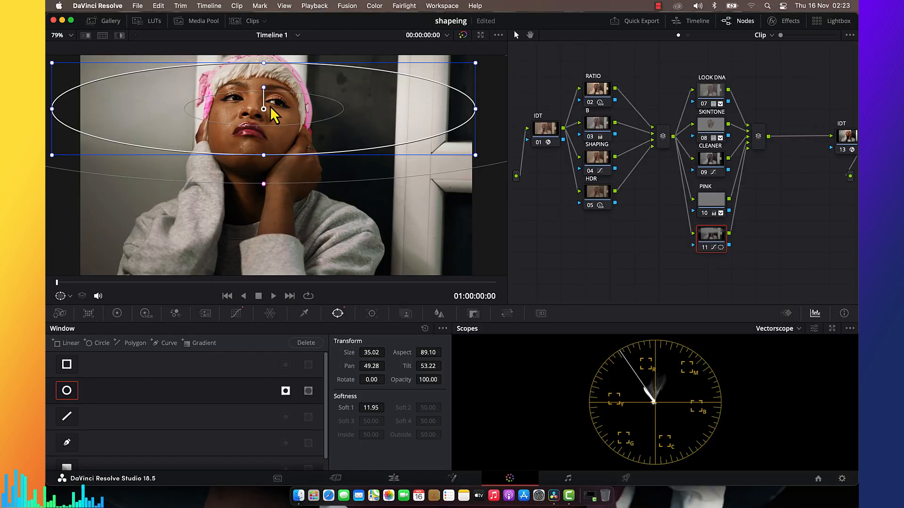
click(846, 140)
key(alt+o)
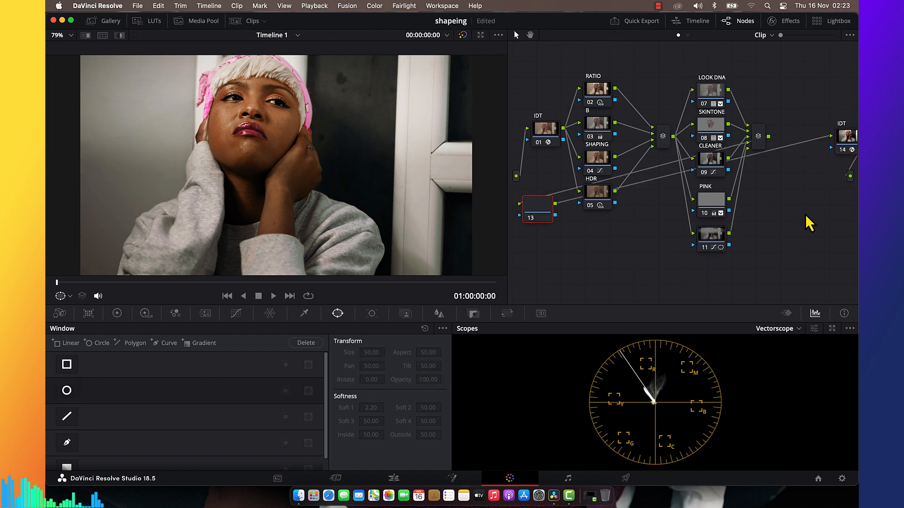
drag(537, 210, 791, 136)
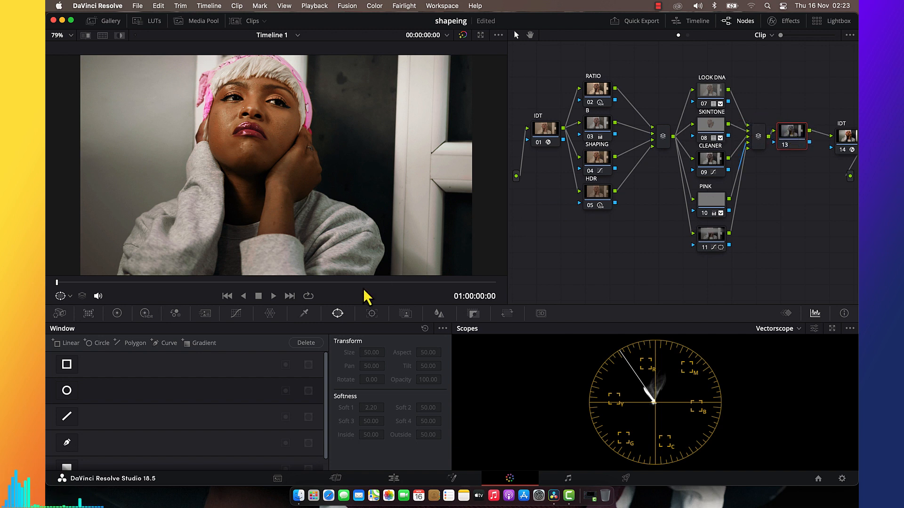
Step: Lower the blue channel of node 13's Blue Output to 0.97 in the RGB Mixer and check the image full screen
click(118, 313)
click(175, 313)
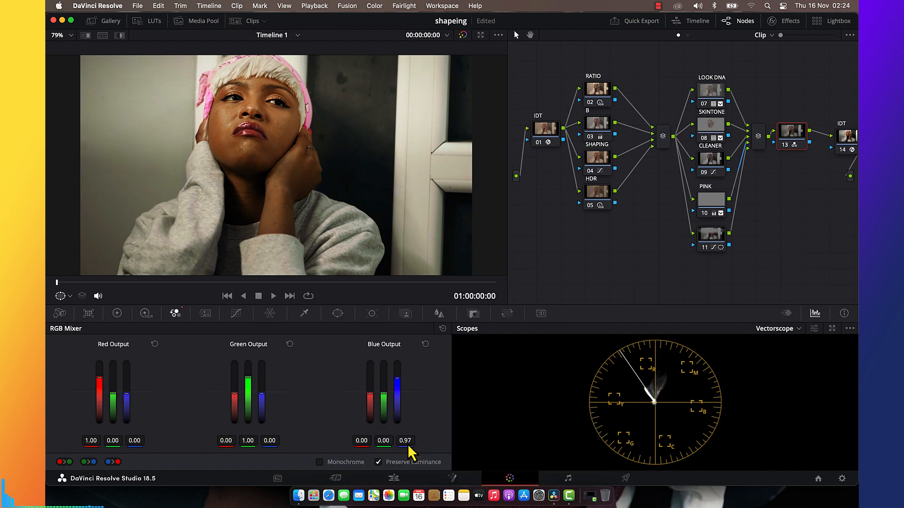
key(super+f)
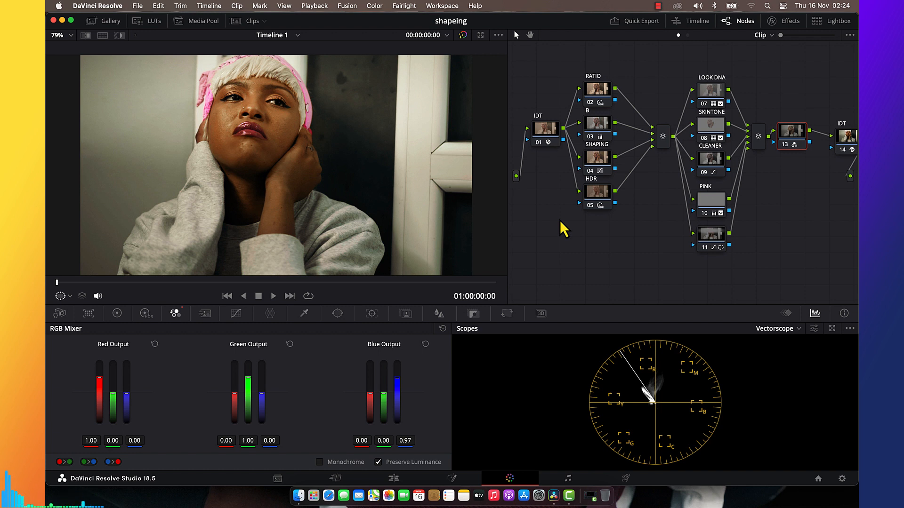
Step: Bypass all nodes to review the ungraded clip, and re-enable only the first and last IDT nodes
key(alt+d)
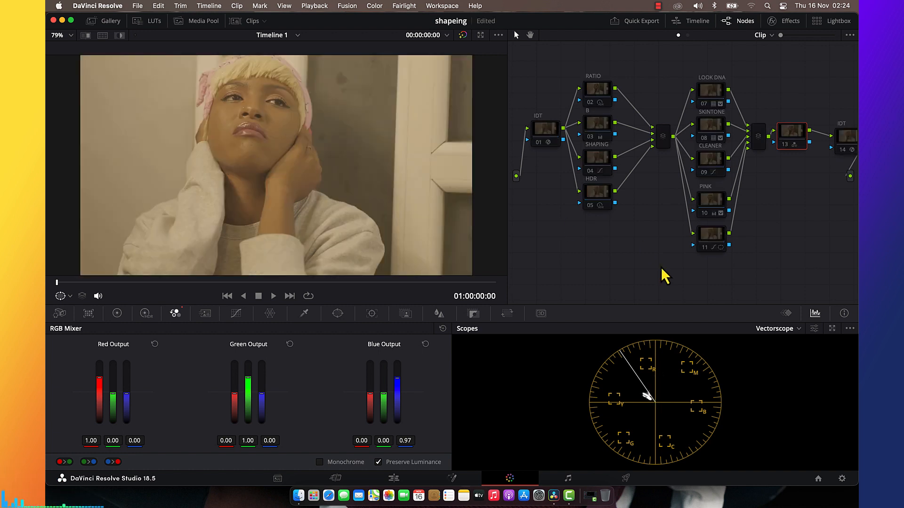
click(538, 142)
click(542, 134)
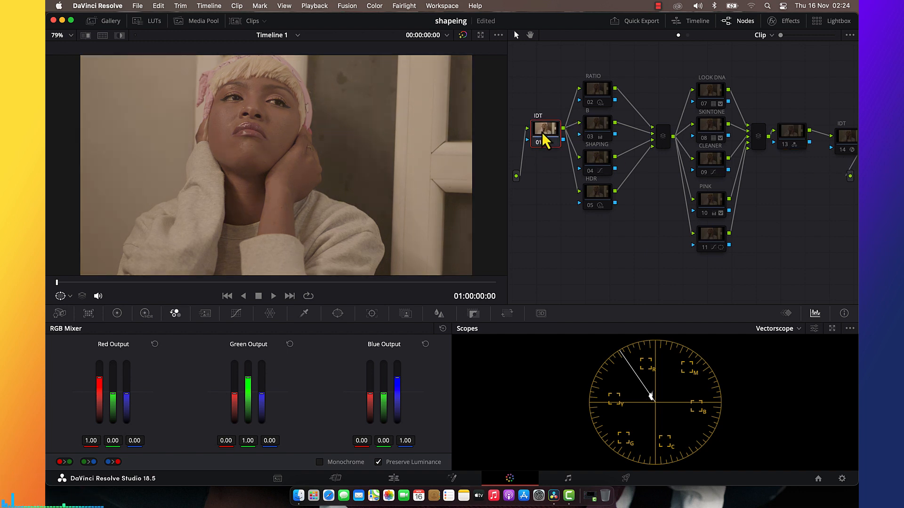
click(840, 140)
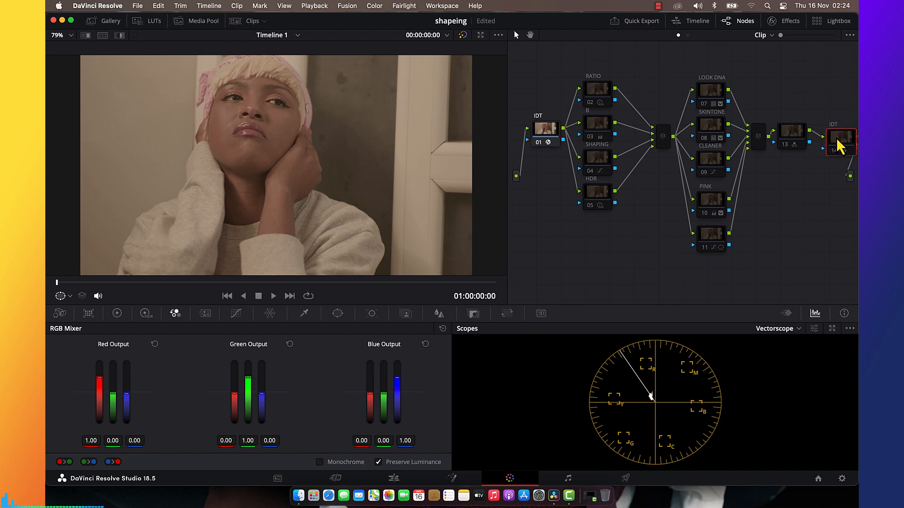
click(833, 153)
Step: Re-enable RATIO, HDR, B and SHAPING one after another, toggling SHAPING off and on to compare its effect
click(590, 106)
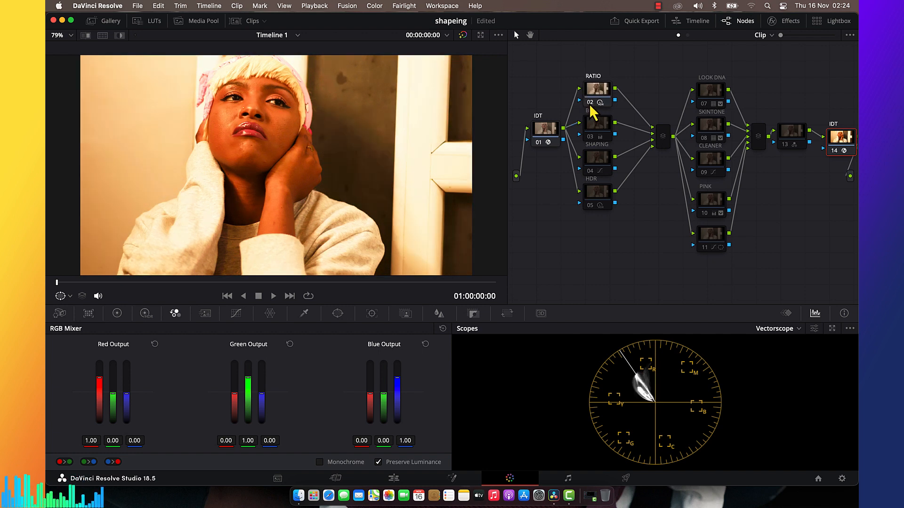
click(590, 207)
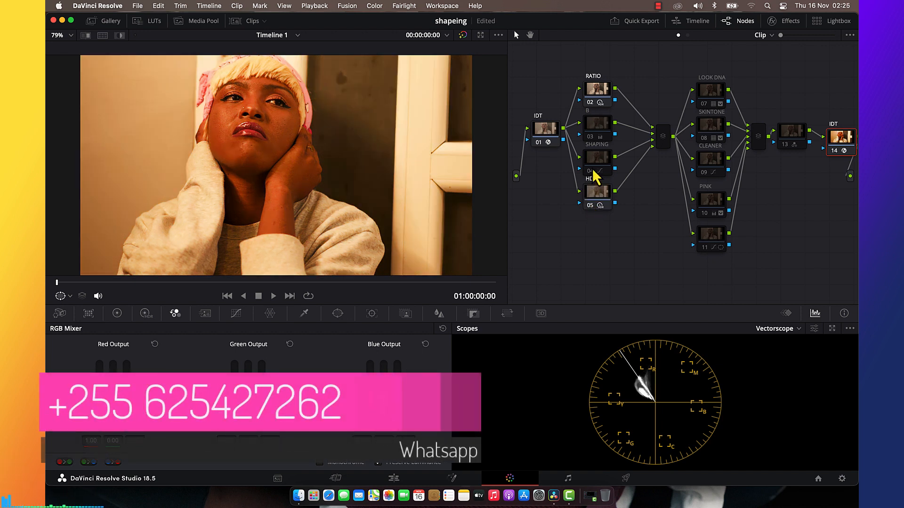
click(592, 138)
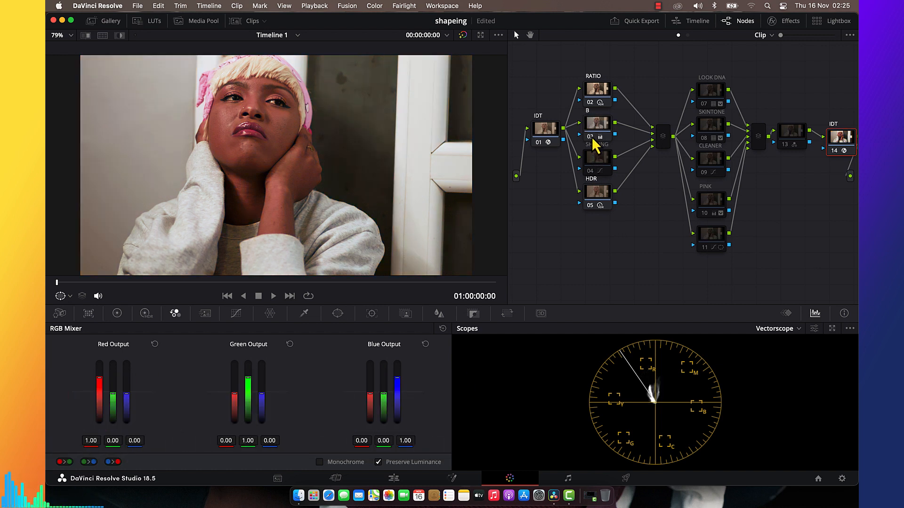
click(590, 171)
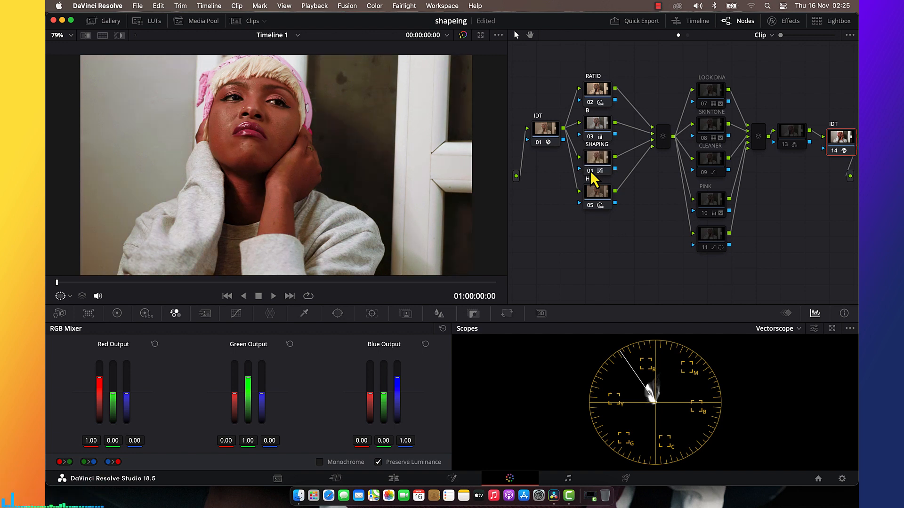
click(590, 171)
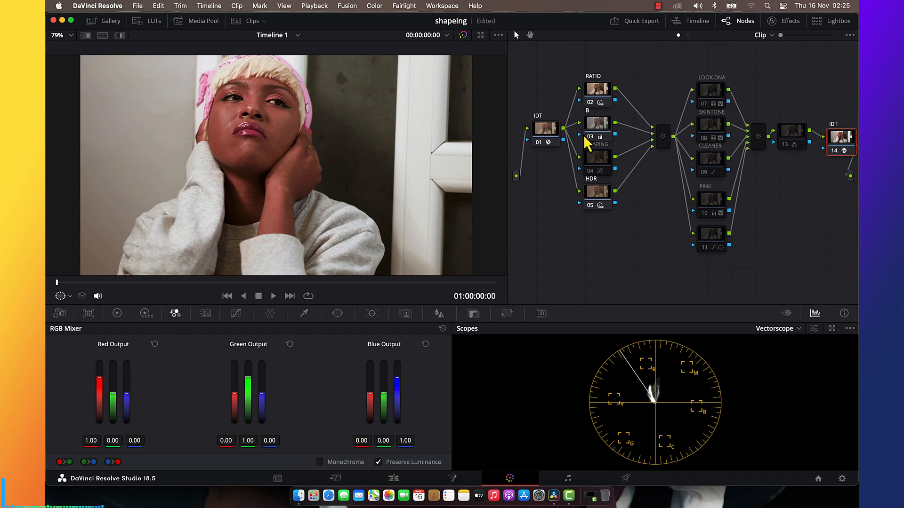
click(591, 172)
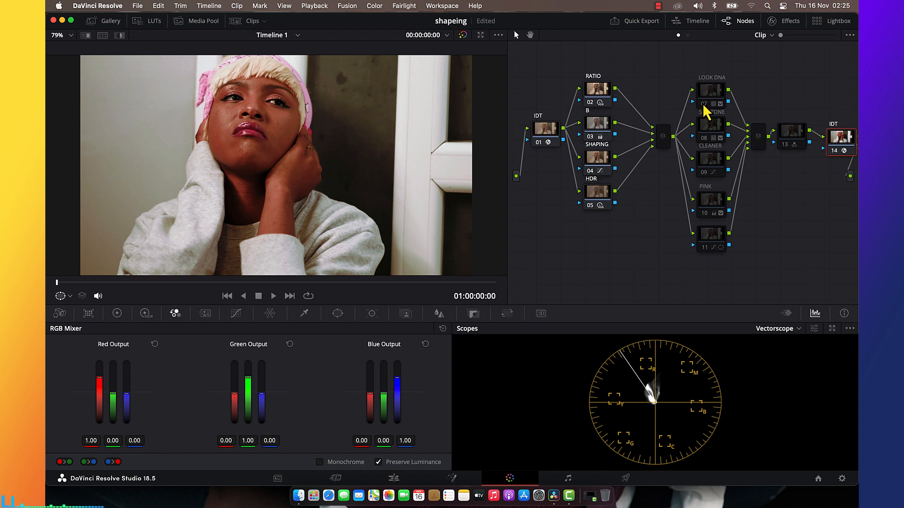
Step: Re-enable LOOK DNA, SKINTONE, CLEANER, PINK, node 11 and node 13 in turn to review each node's contribution
click(712, 96)
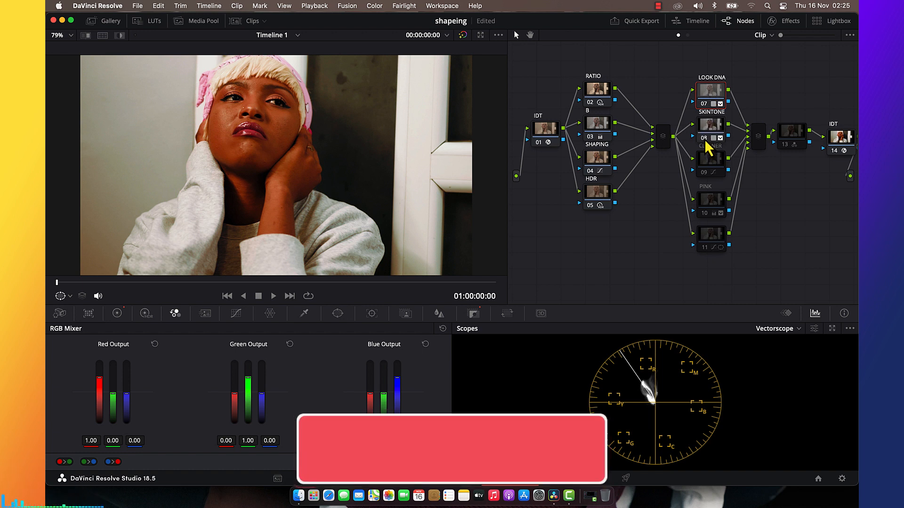
click(704, 139)
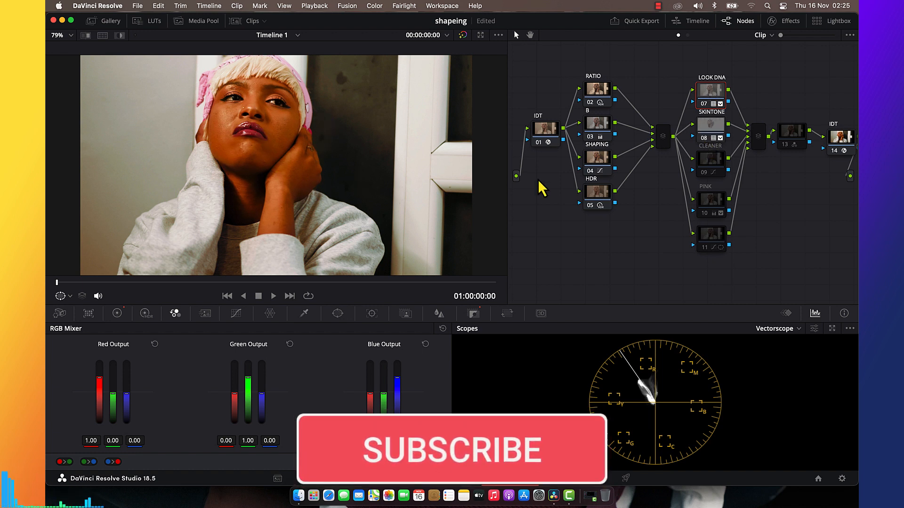
click(710, 135)
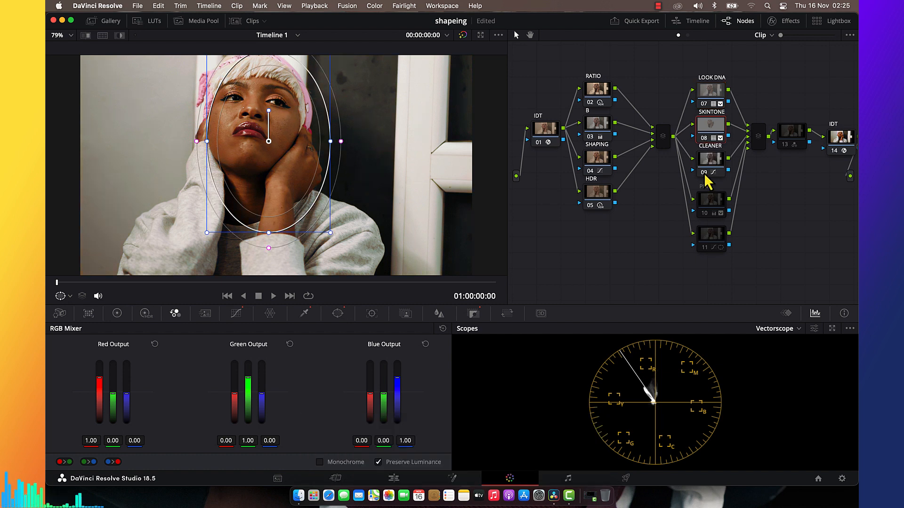
click(710, 166)
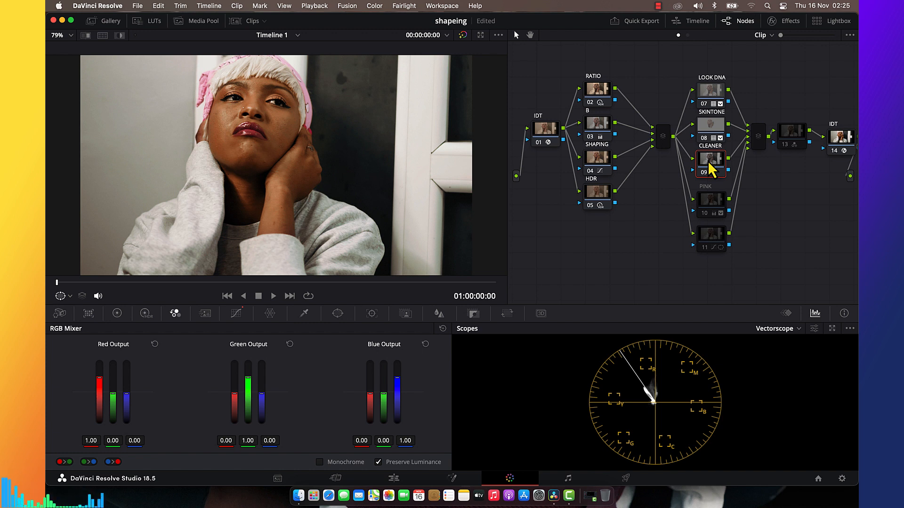
click(704, 214)
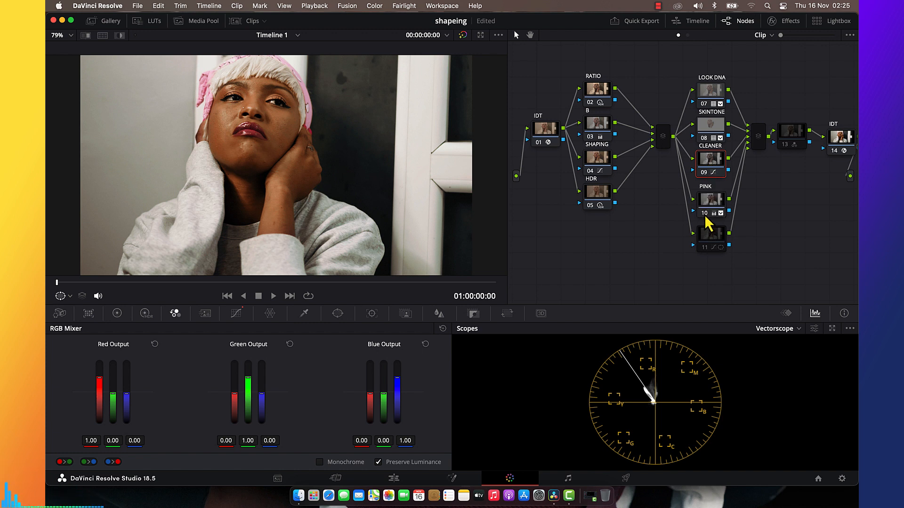
click(708, 221)
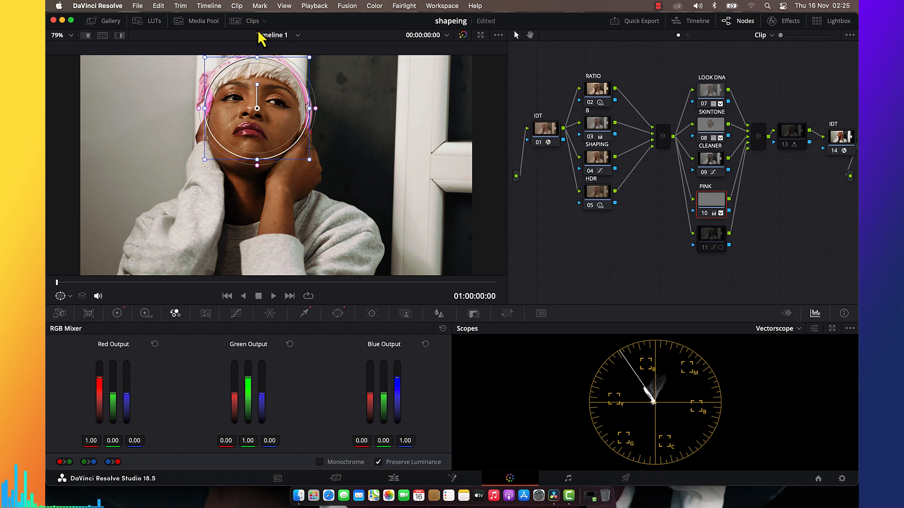
click(718, 247)
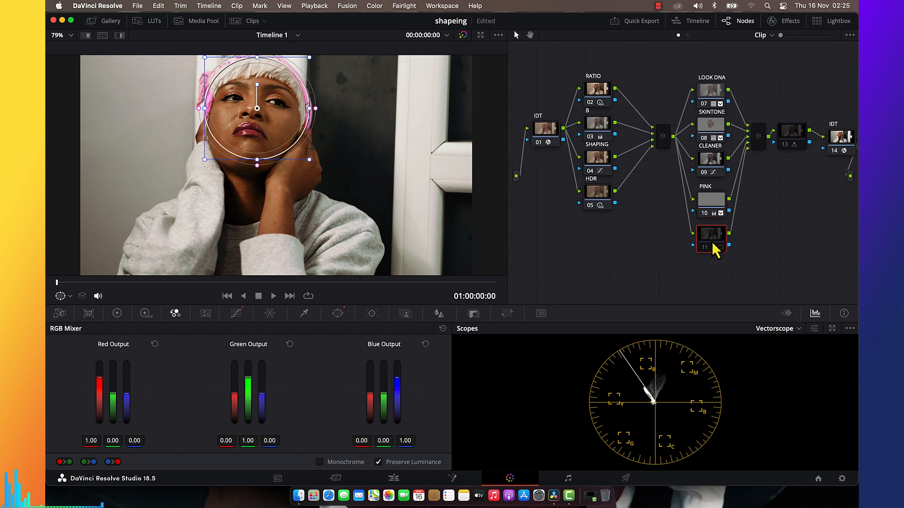
click(706, 252)
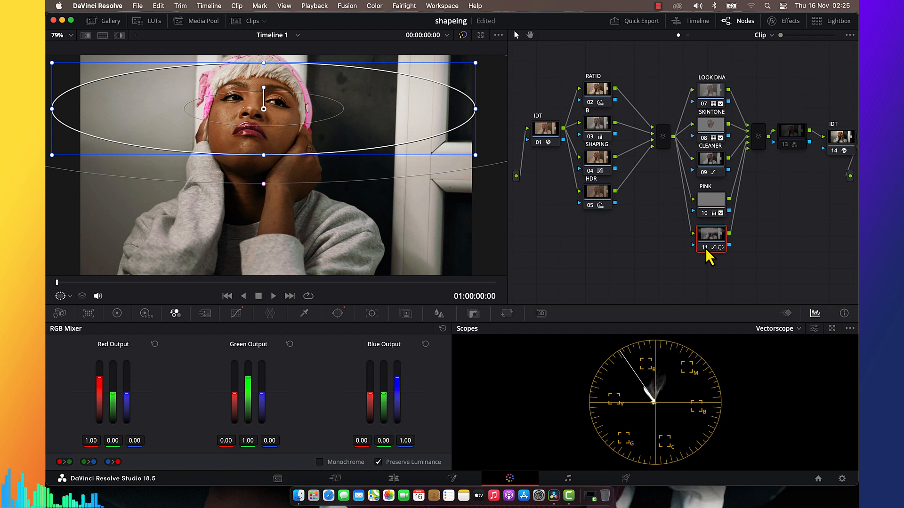
click(788, 145)
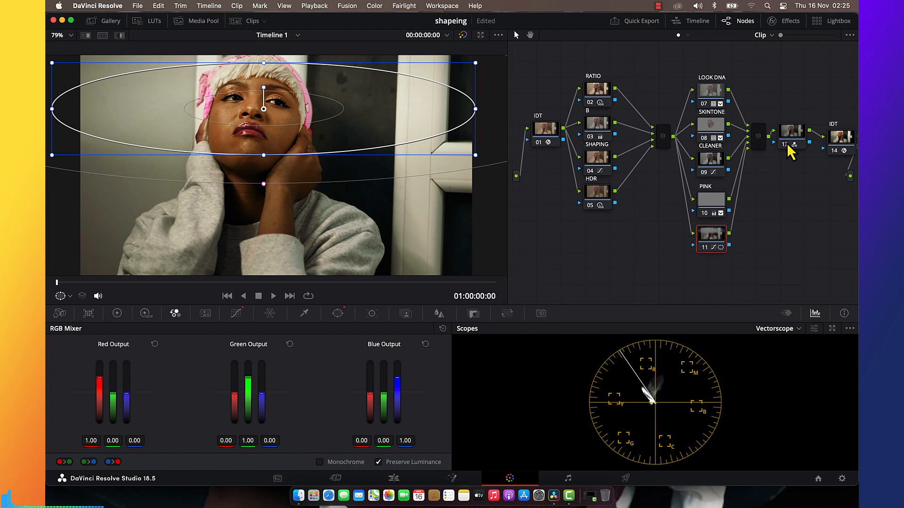
Step: Add a serial node after node 13 and adjust the sampled skin hue on its Hue Vs Hue curve, checking the image full screen
drag(791, 146, 779, 174)
key(alt+s)
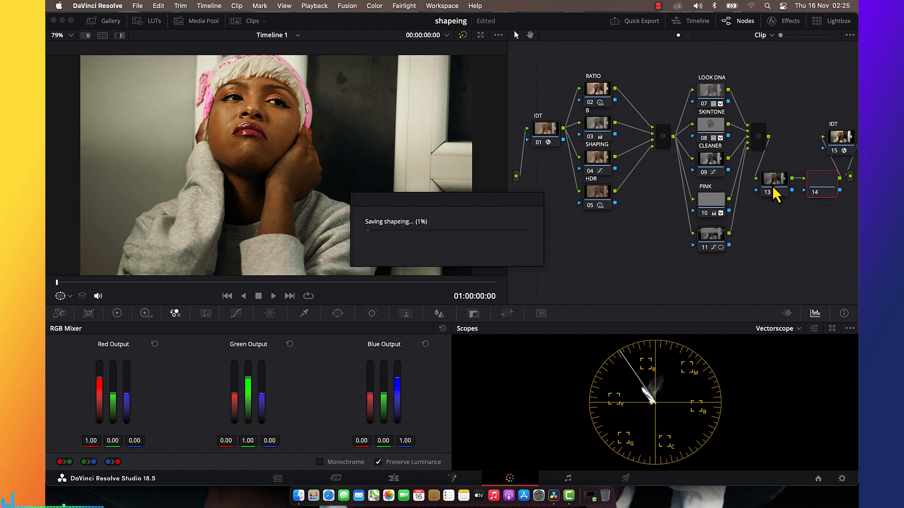
click(239, 313)
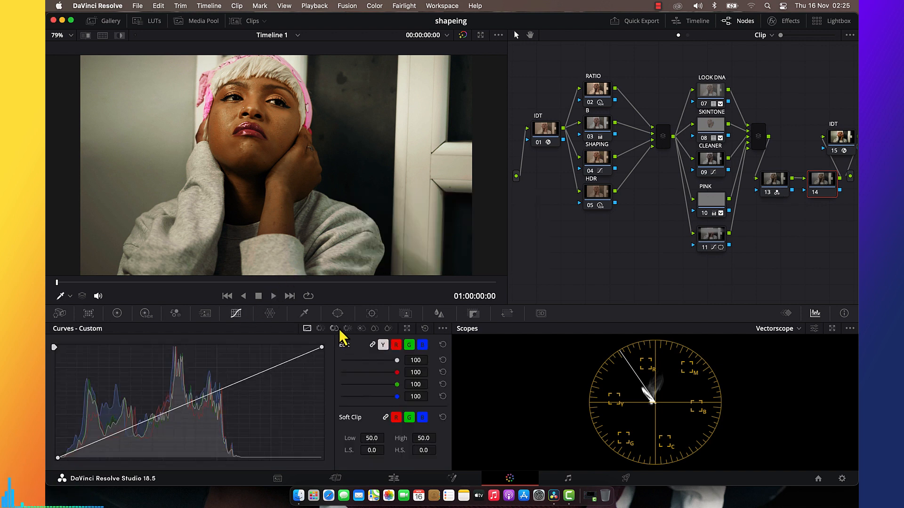
click(320, 329)
click(289, 126)
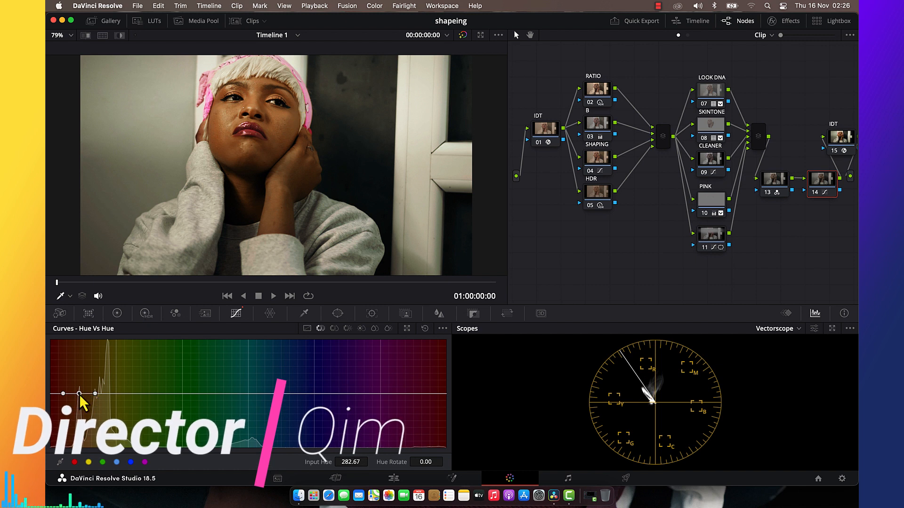
drag(80, 394, 80, 393)
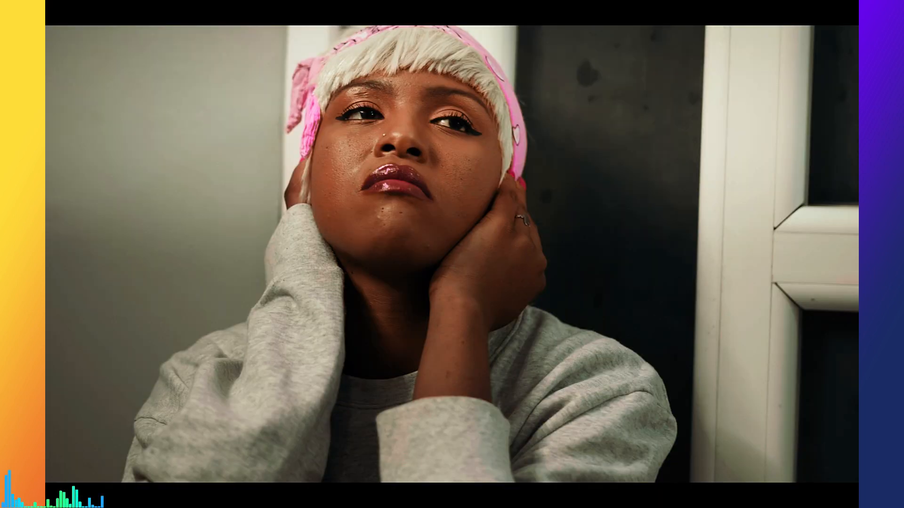
key(ctrl+s)
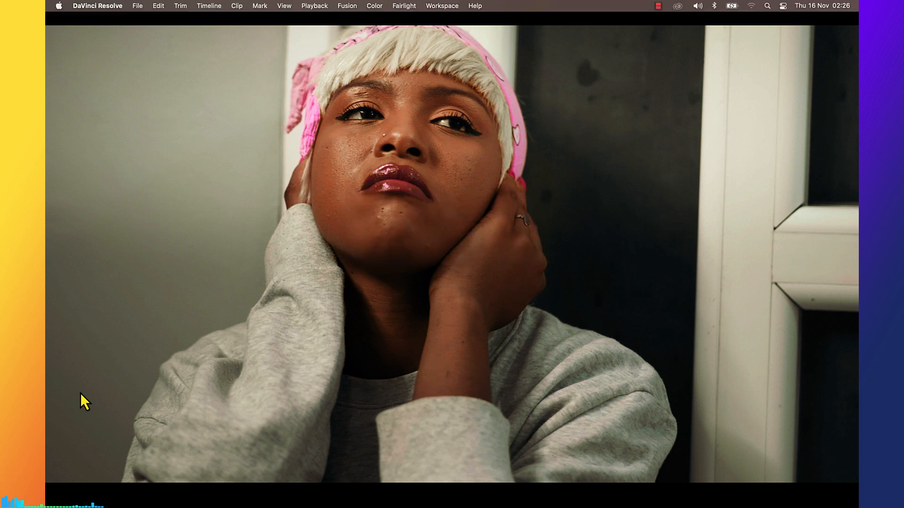